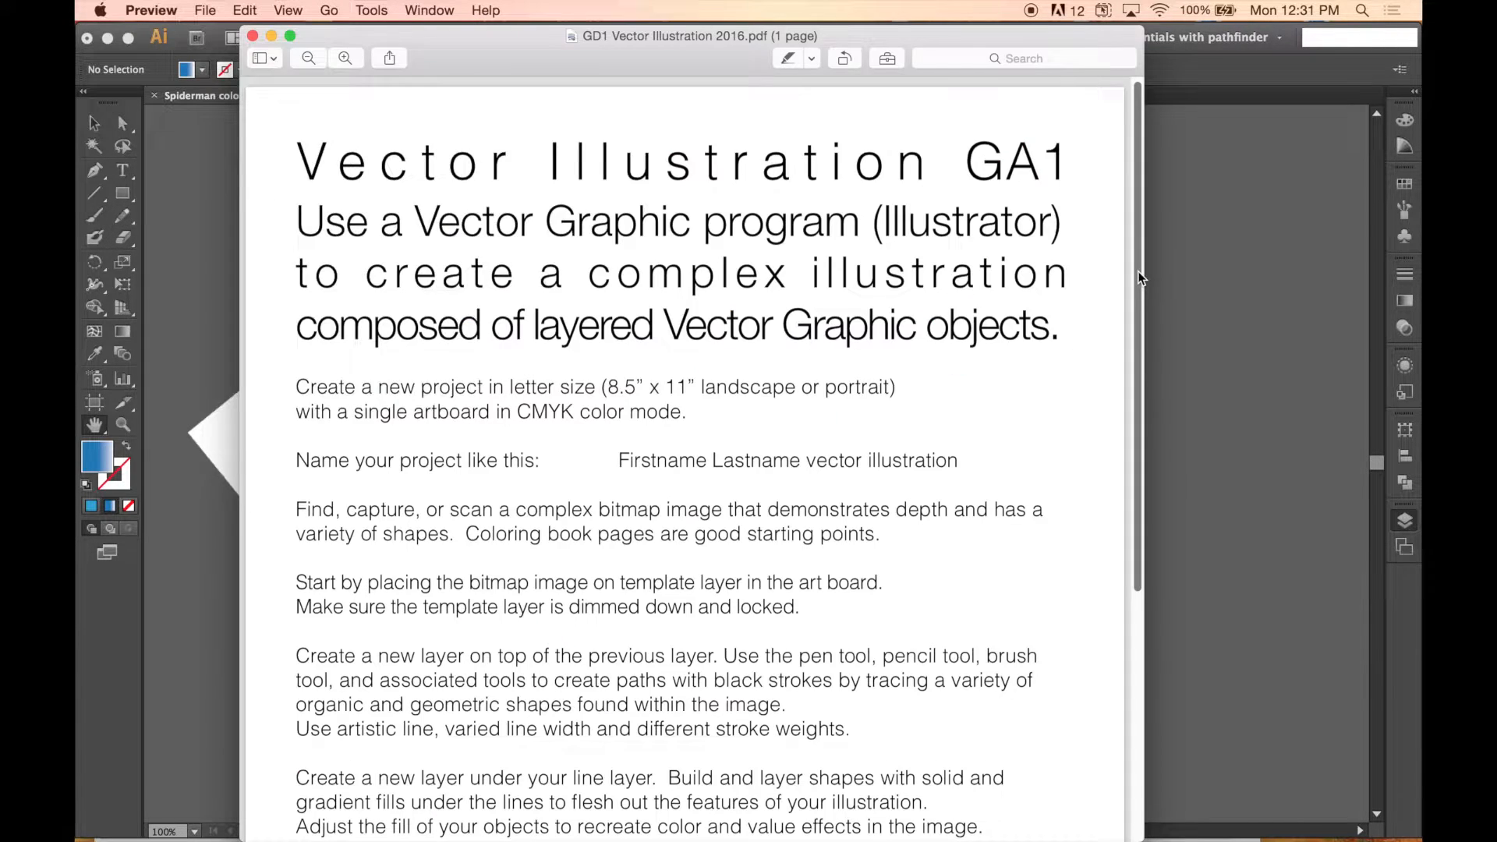
- Review the assignment PDF's instruction about creating a background layer behind the foreground subject, and switch to Illustrator
{"action": "left_click_drag", "start_coordinate": [1138, 270], "coordinate": [1159, 553]}
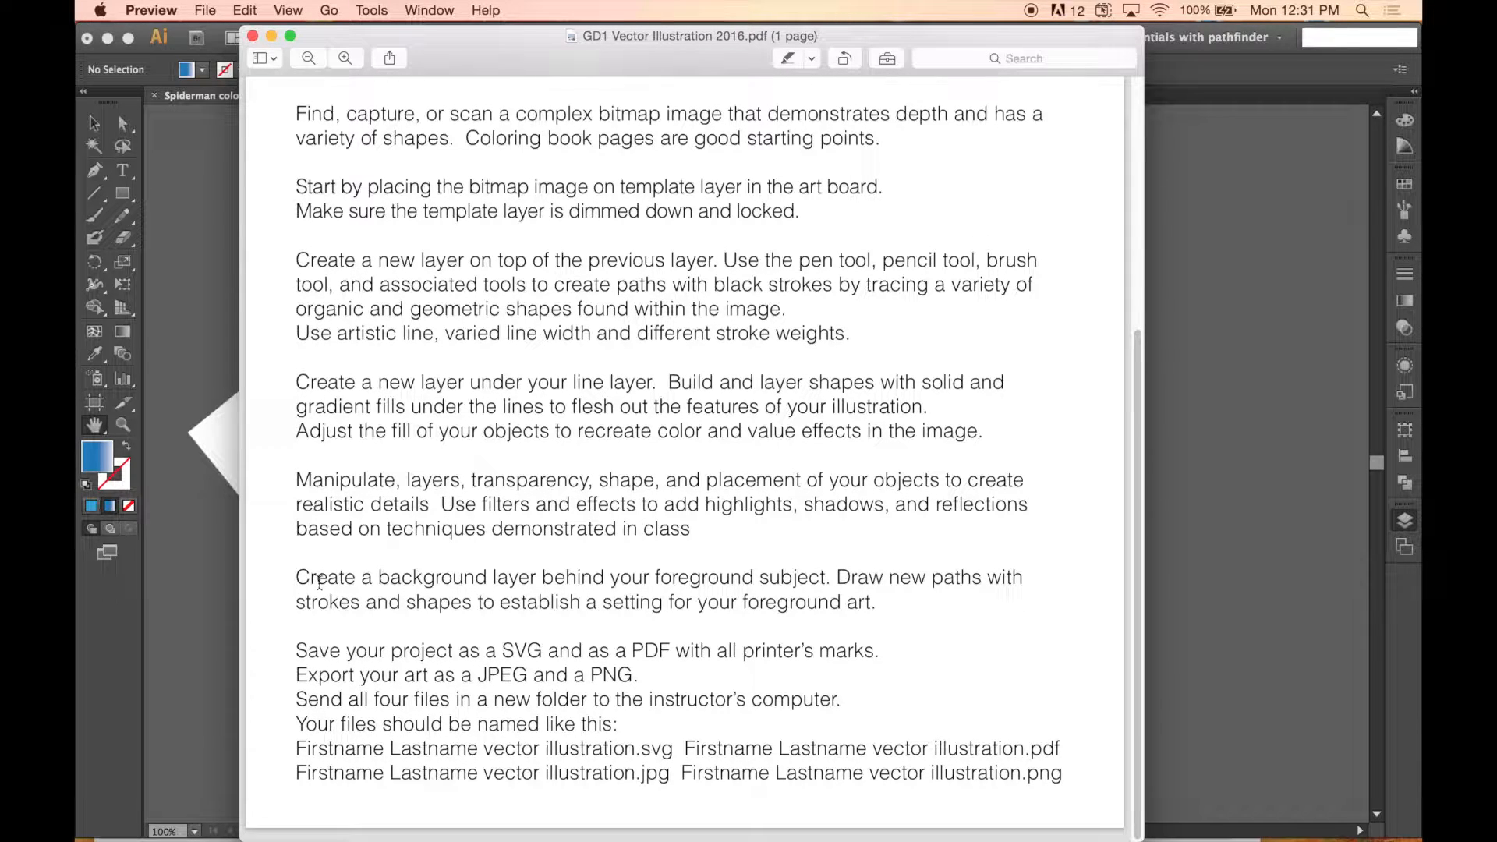
{"action": "left_click_drag", "start_coordinate": [296, 575], "coordinate": [914, 629]}
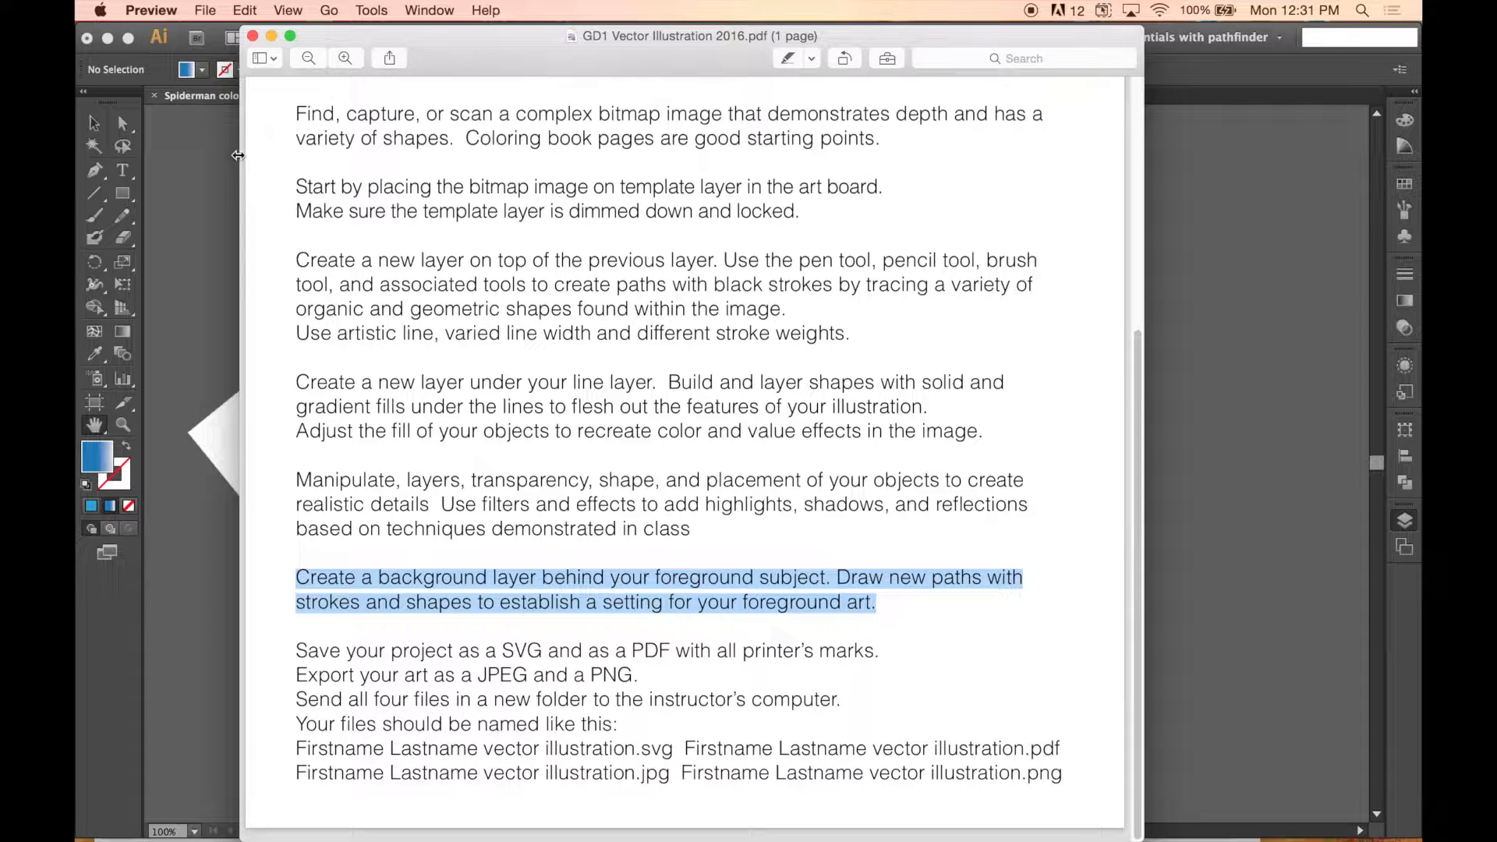
{"action": "left_click", "coordinate": [207, 144]}
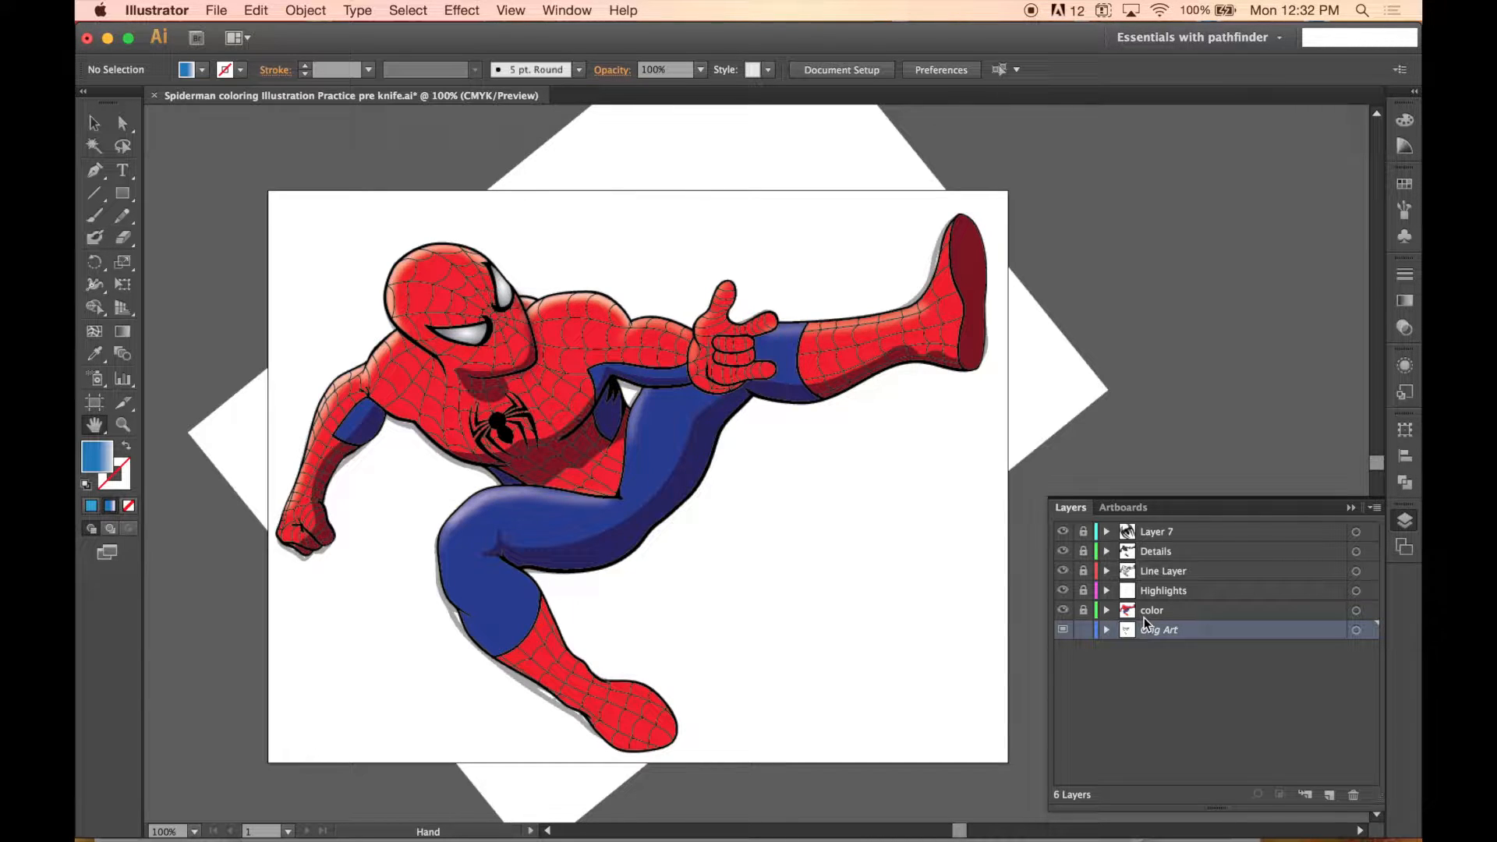
- Create two new empty layers at the bottom of the layer stack, beneath the Orig Art layer
{"action": "left_click", "coordinate": [1275, 683]}
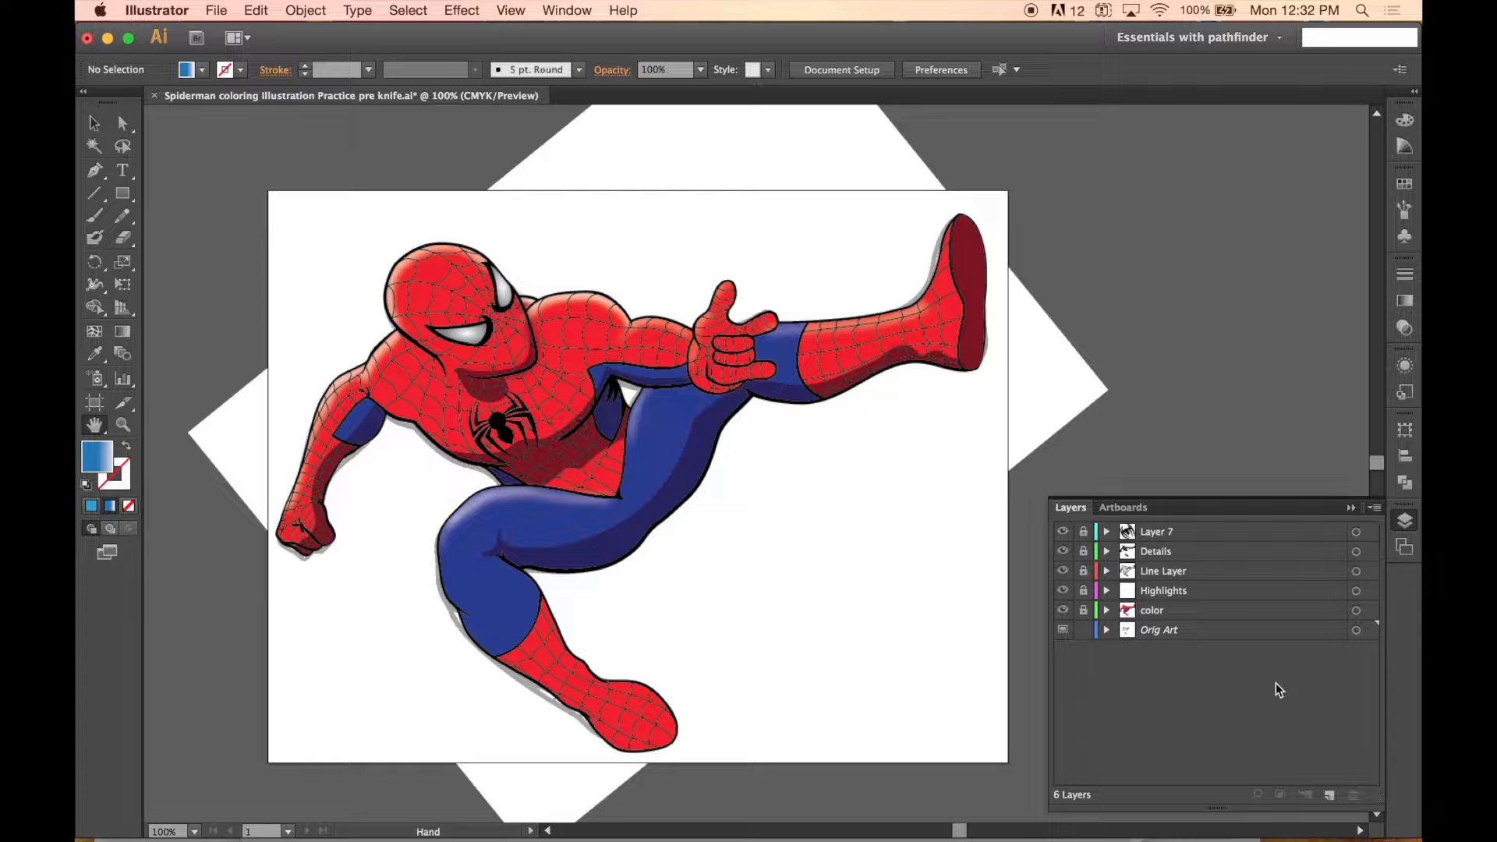
{"action": "left_click", "coordinate": [1327, 794]}
{"action": "left_click_drag", "start_coordinate": [1163, 635], "coordinate": [1159, 664]}
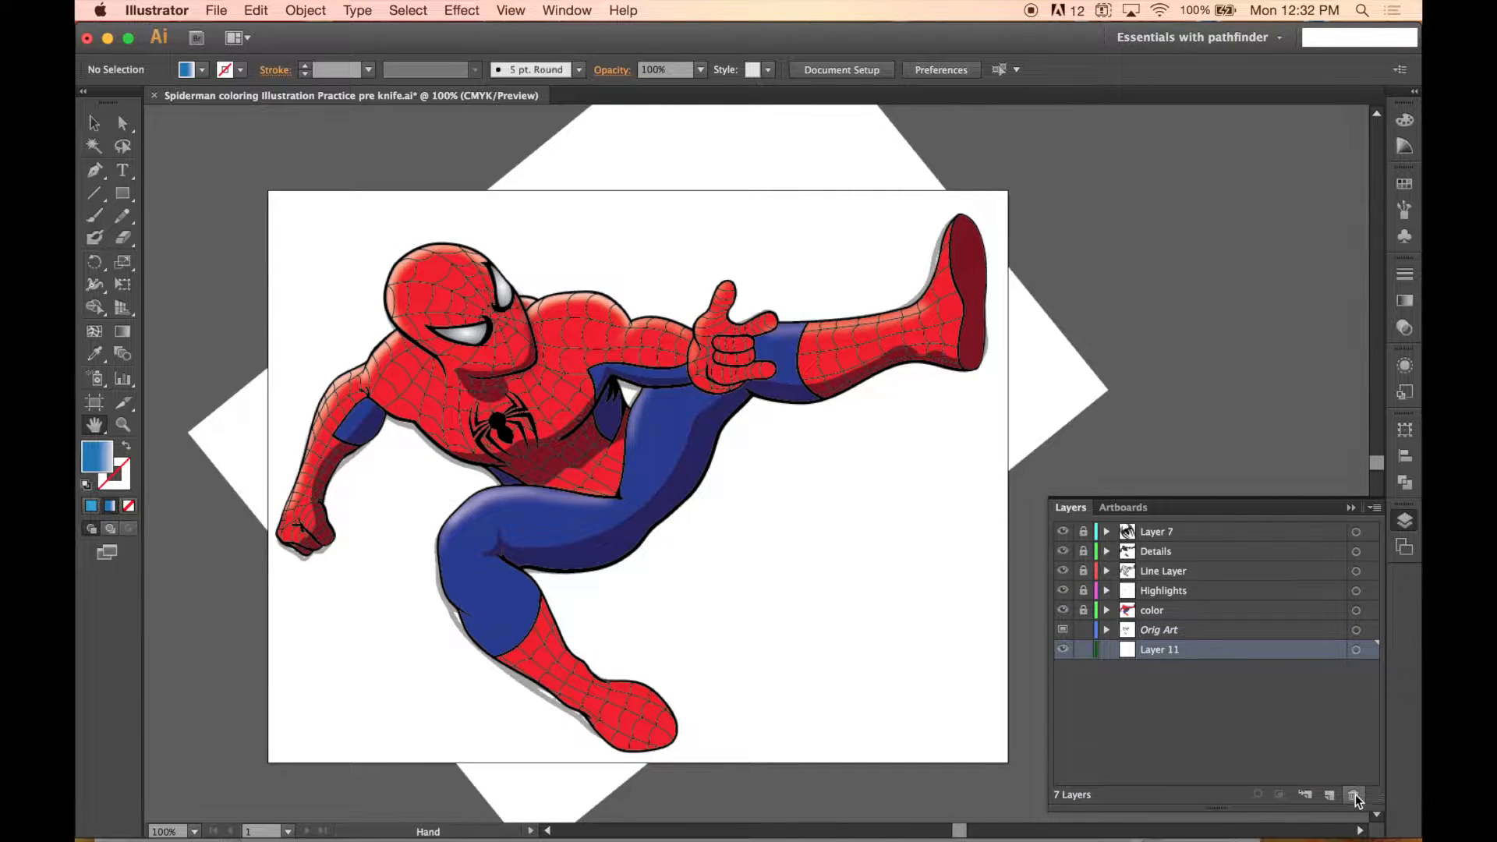
{"action": "left_click", "coordinate": [1327, 794]}
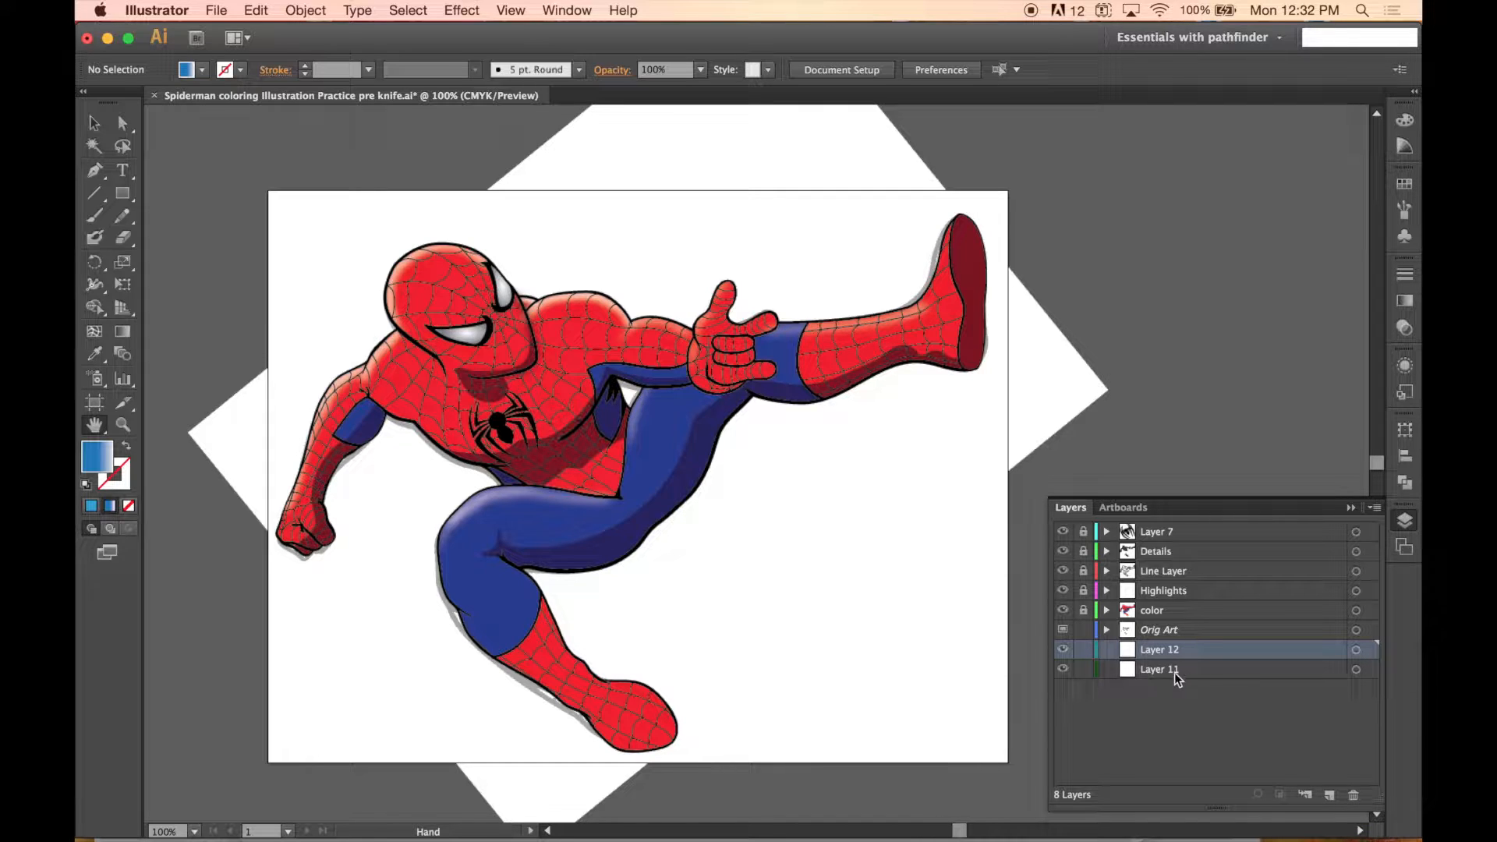
- Rename the new layer directly below Orig Art as Background
{"action": "double_click", "coordinate": [1159, 648]}
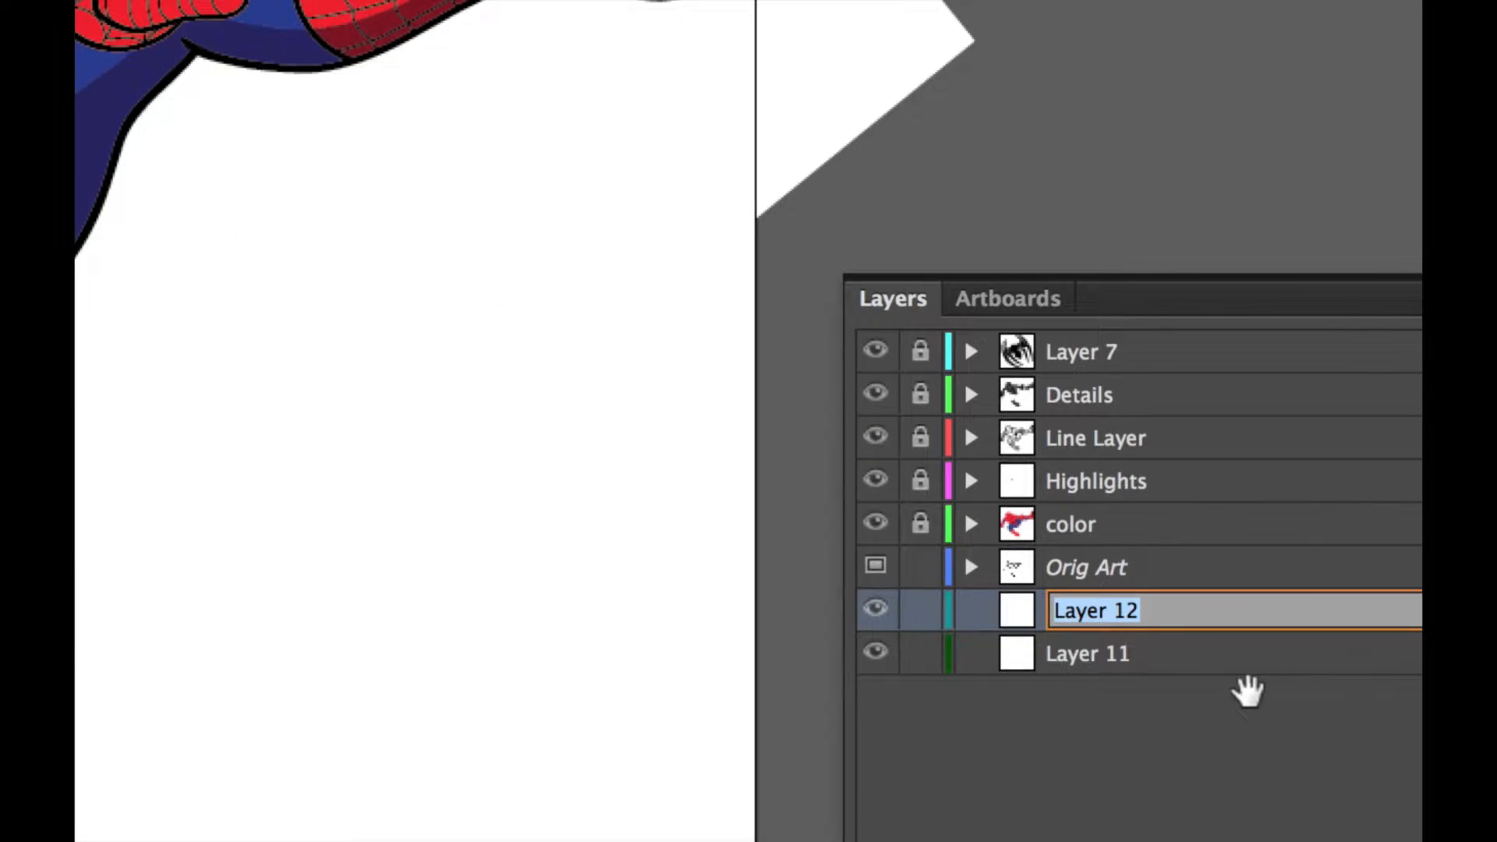
{"action": "type", "text": "Back"}
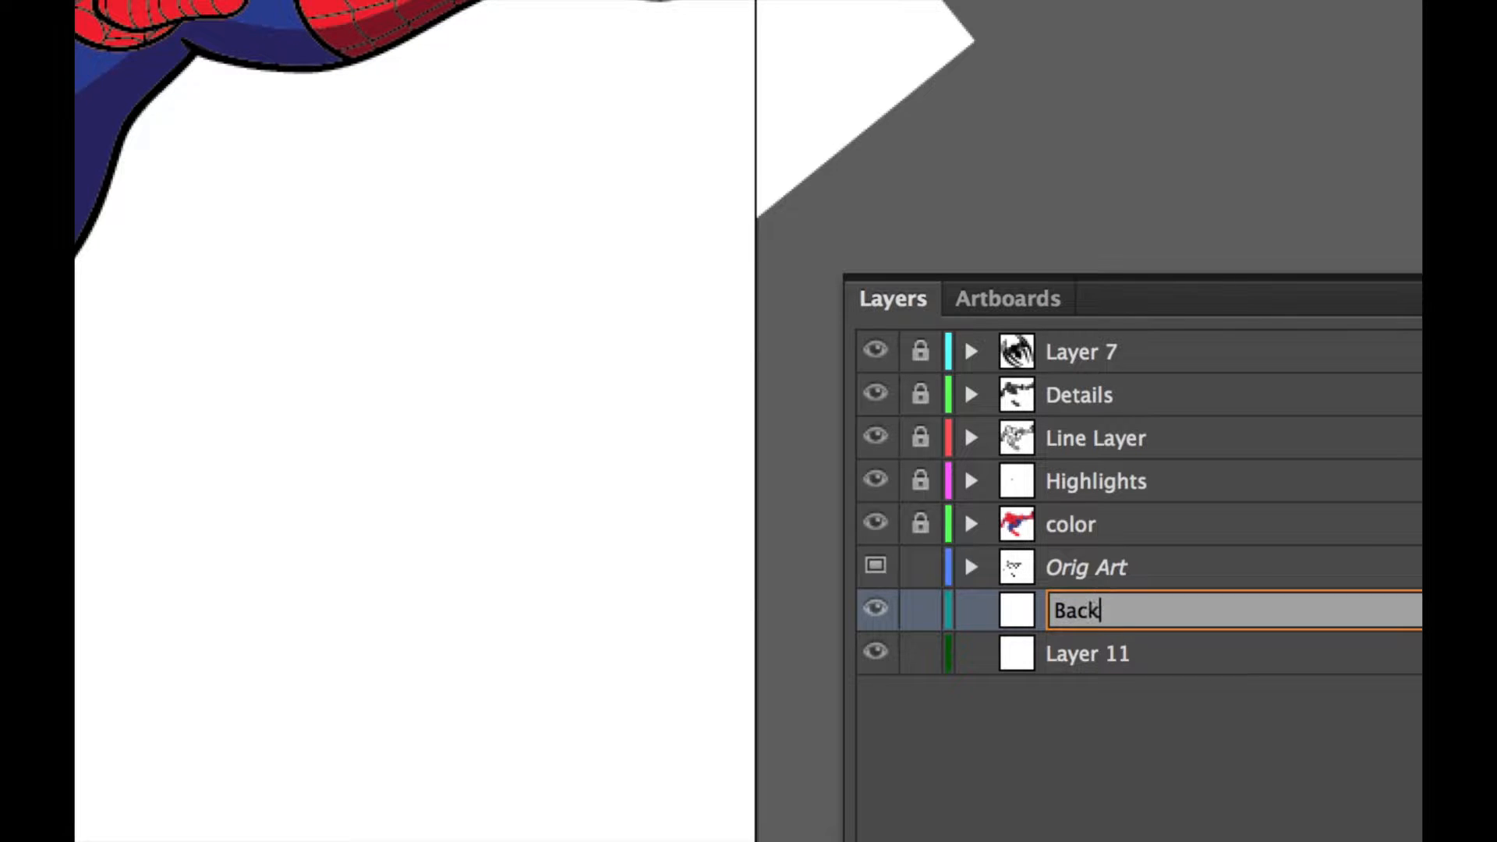
{"action": "type", "text": "ground"}
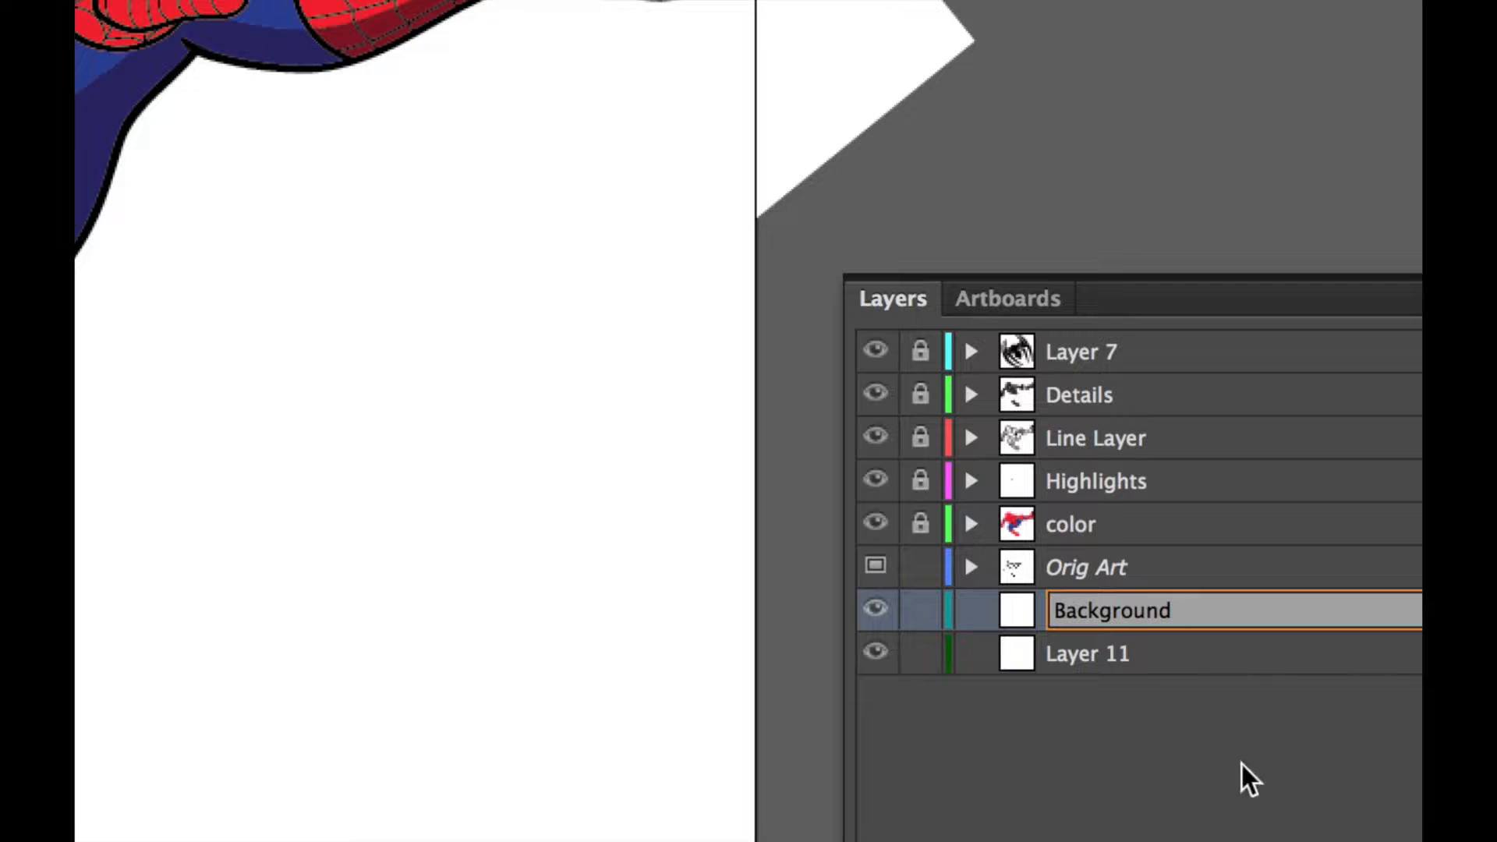
- Rename the bottommost layer as BG Template
{"action": "left_click", "coordinate": [1072, 661]}
{"action": "double_click", "coordinate": [1074, 660]}
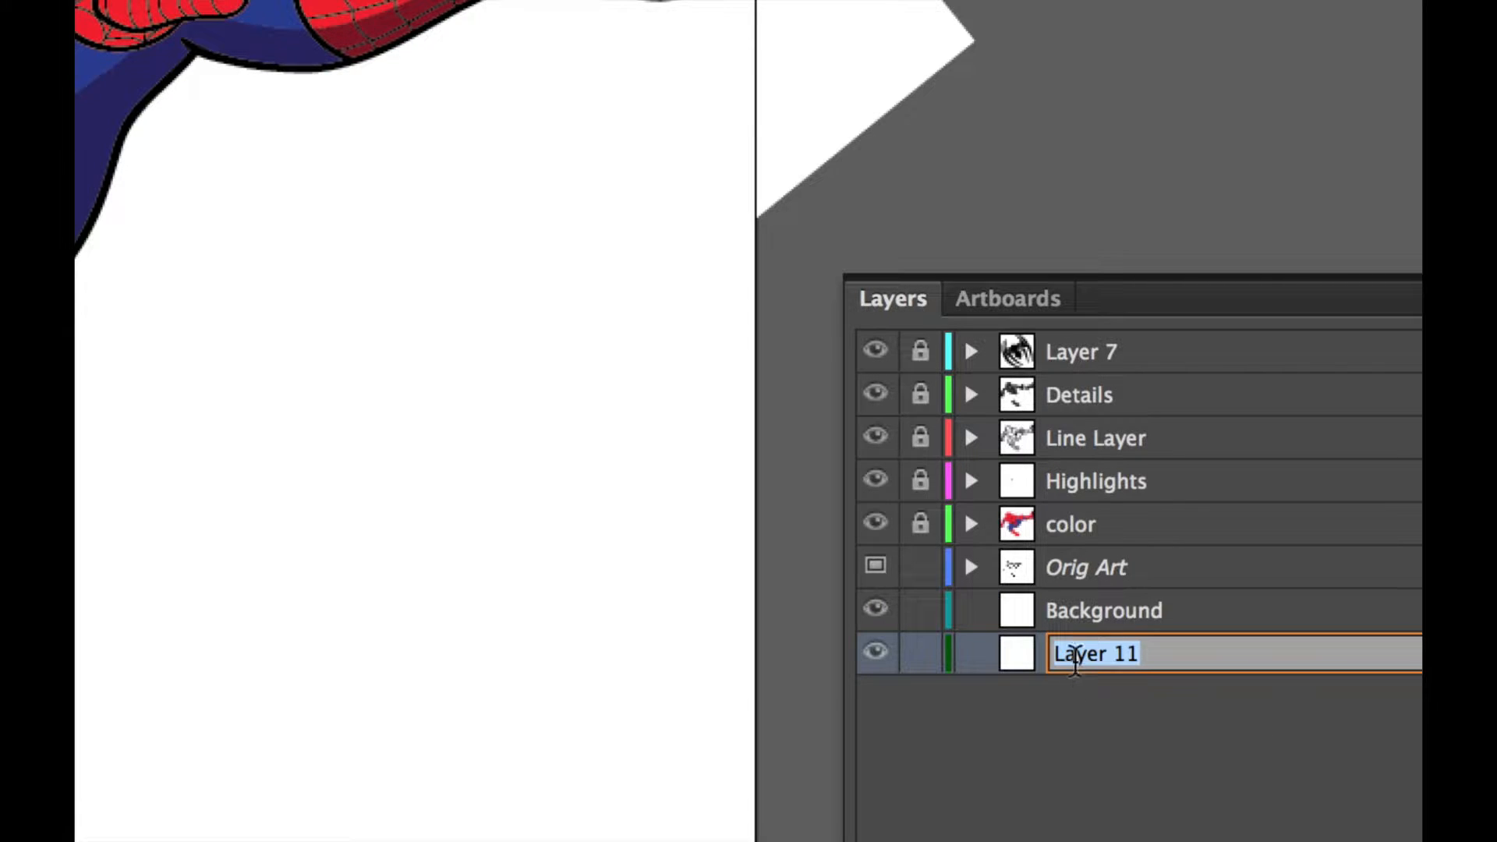
{"action": "type", "text": "BG"}
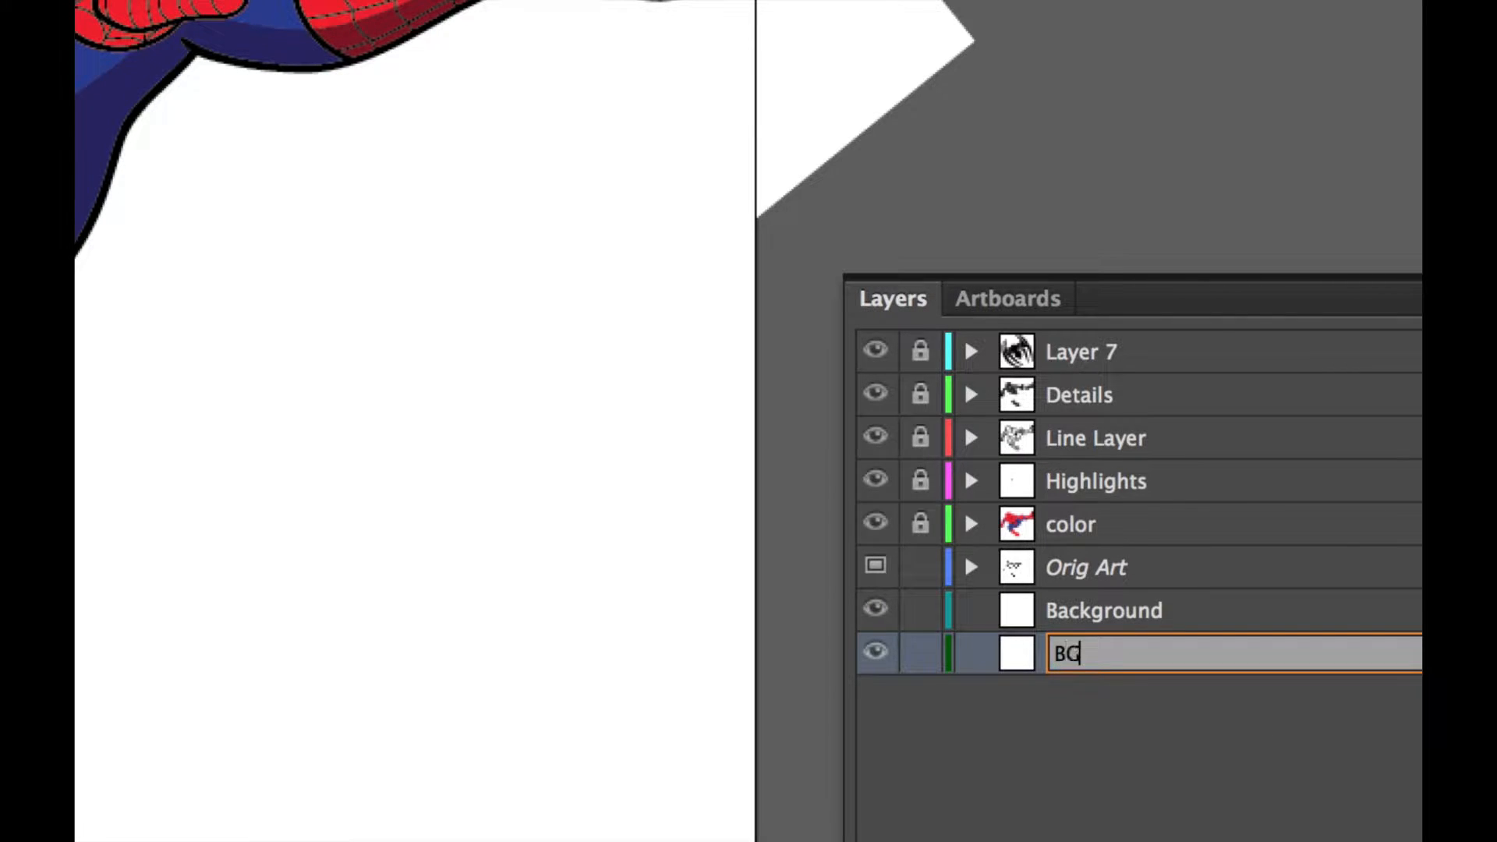
{"action": "type", "text": " Template"}
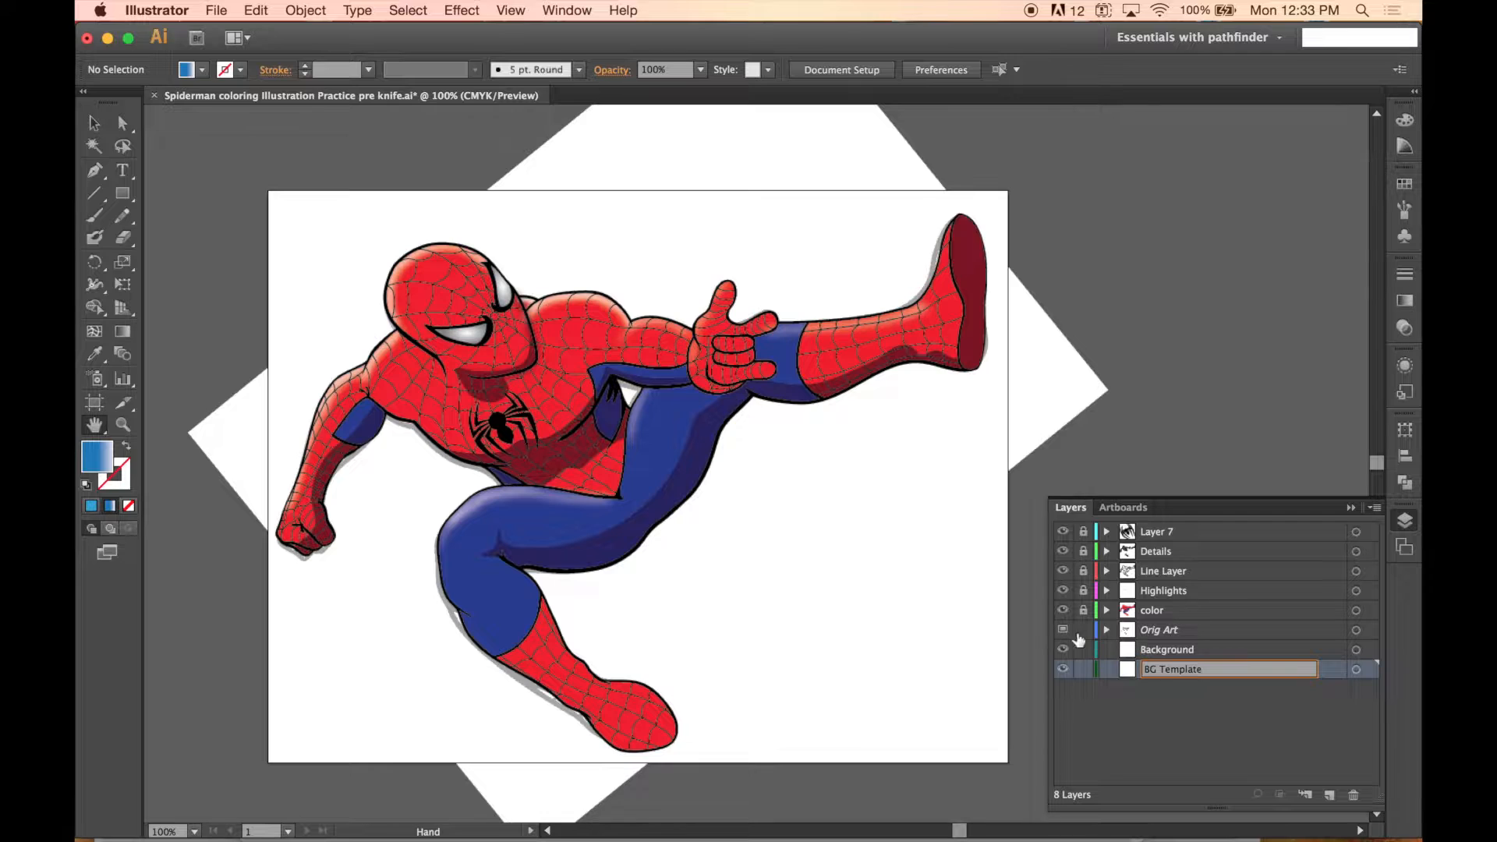
{"action": "key", "text": "Return"}
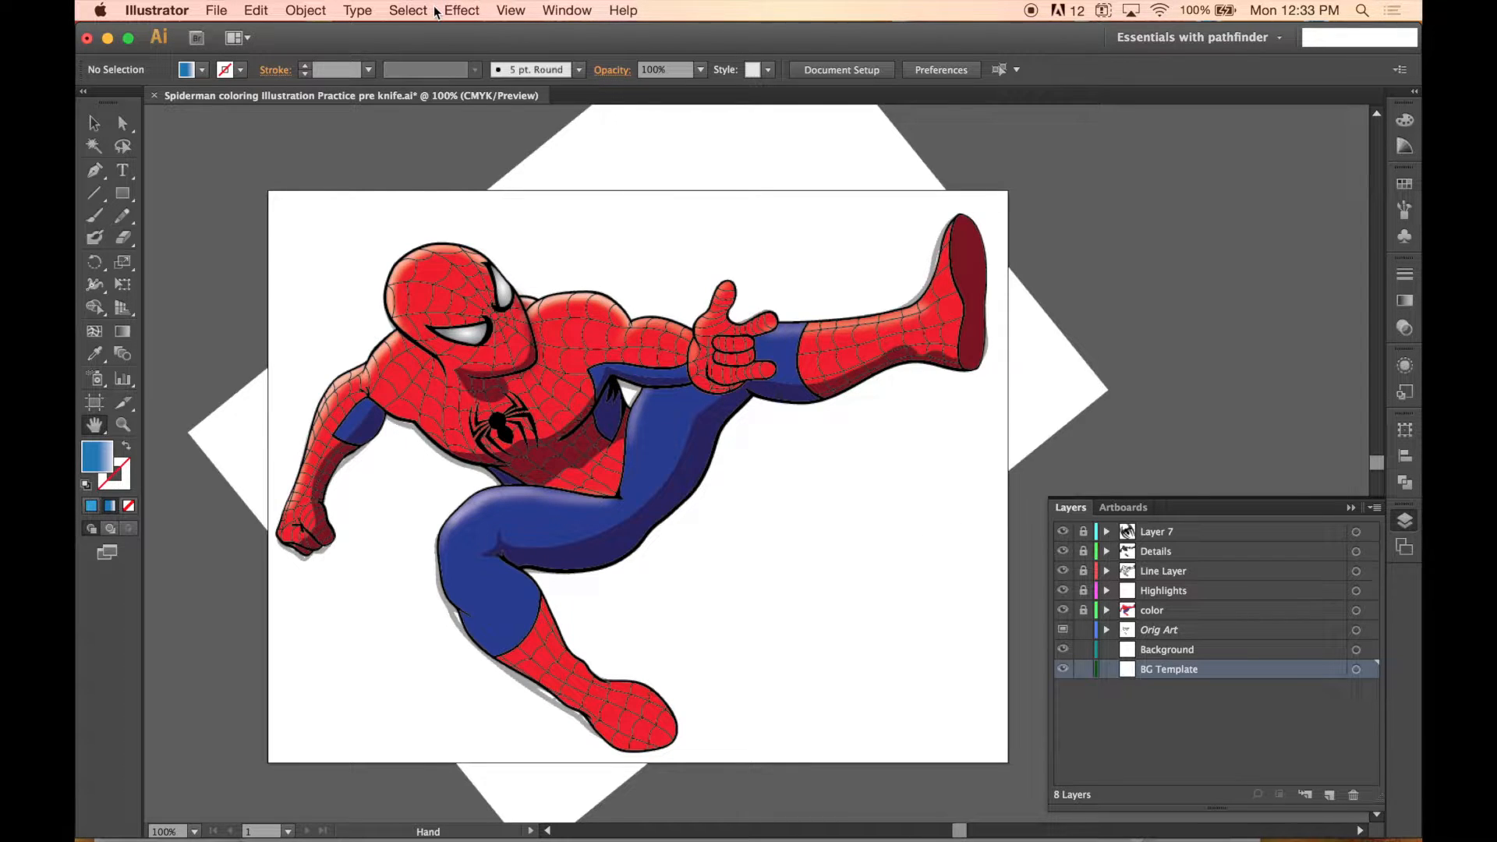
- Show the transparency grid, and hide and lock the Orig Art layer
{"action": "left_click", "coordinate": [511, 11]}
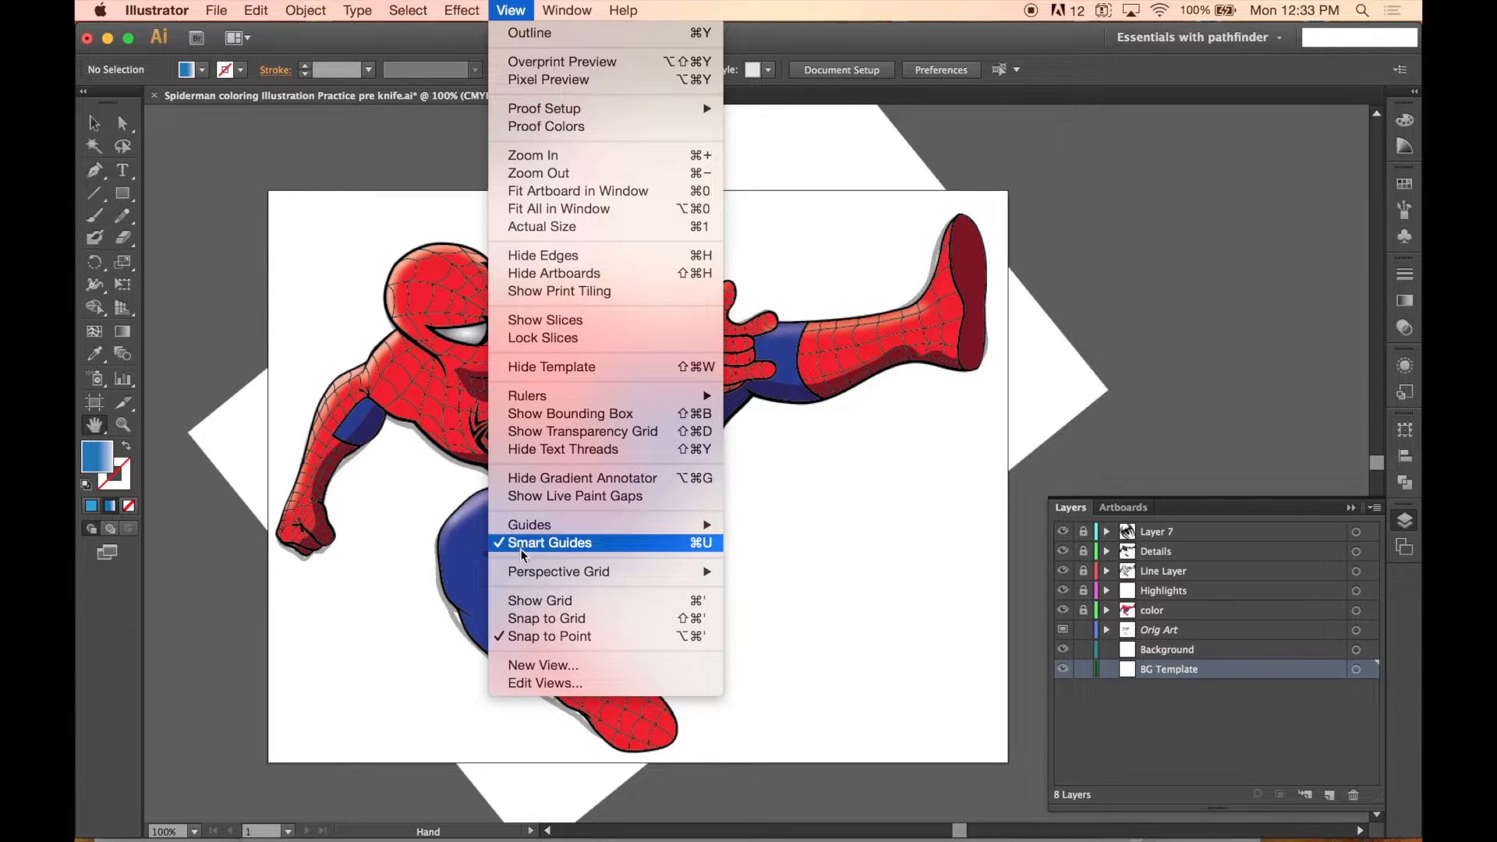
{"action": "left_click", "coordinate": [544, 434]}
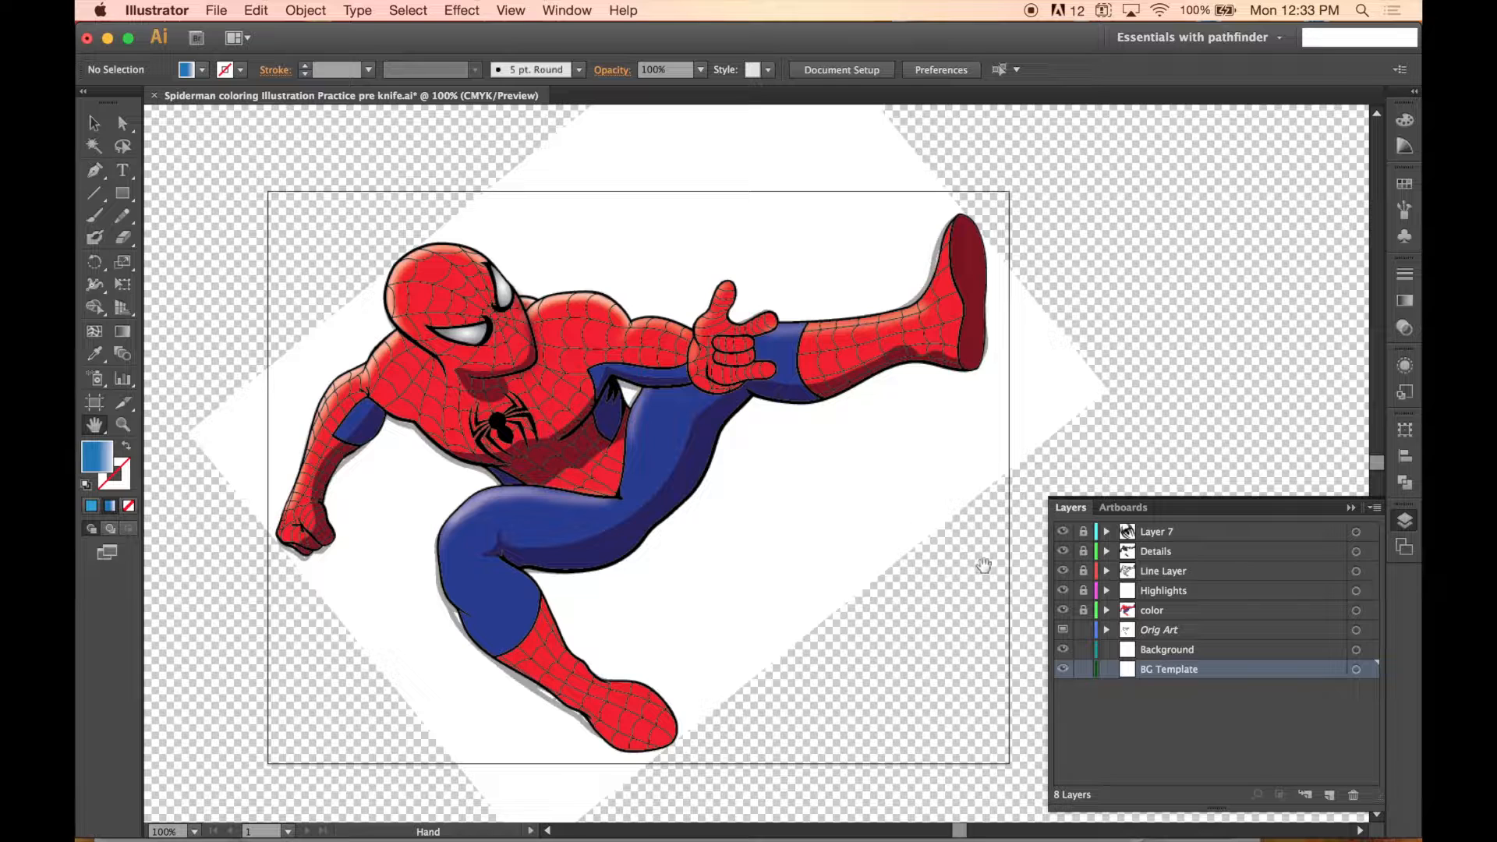
{"action": "left_click", "coordinate": [1064, 630]}
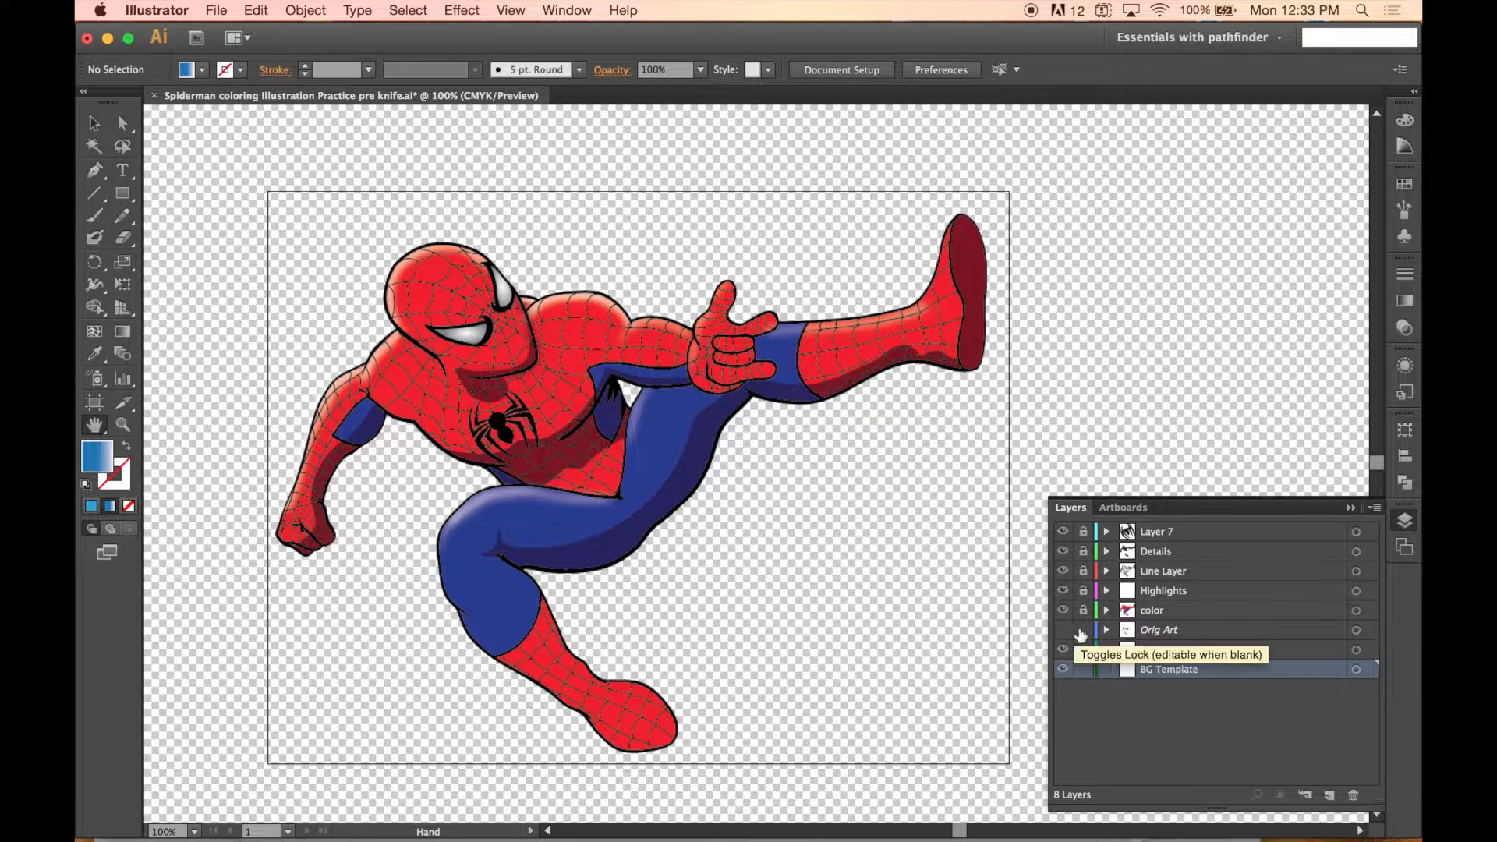
{"action": "left_click", "coordinate": [1083, 630]}
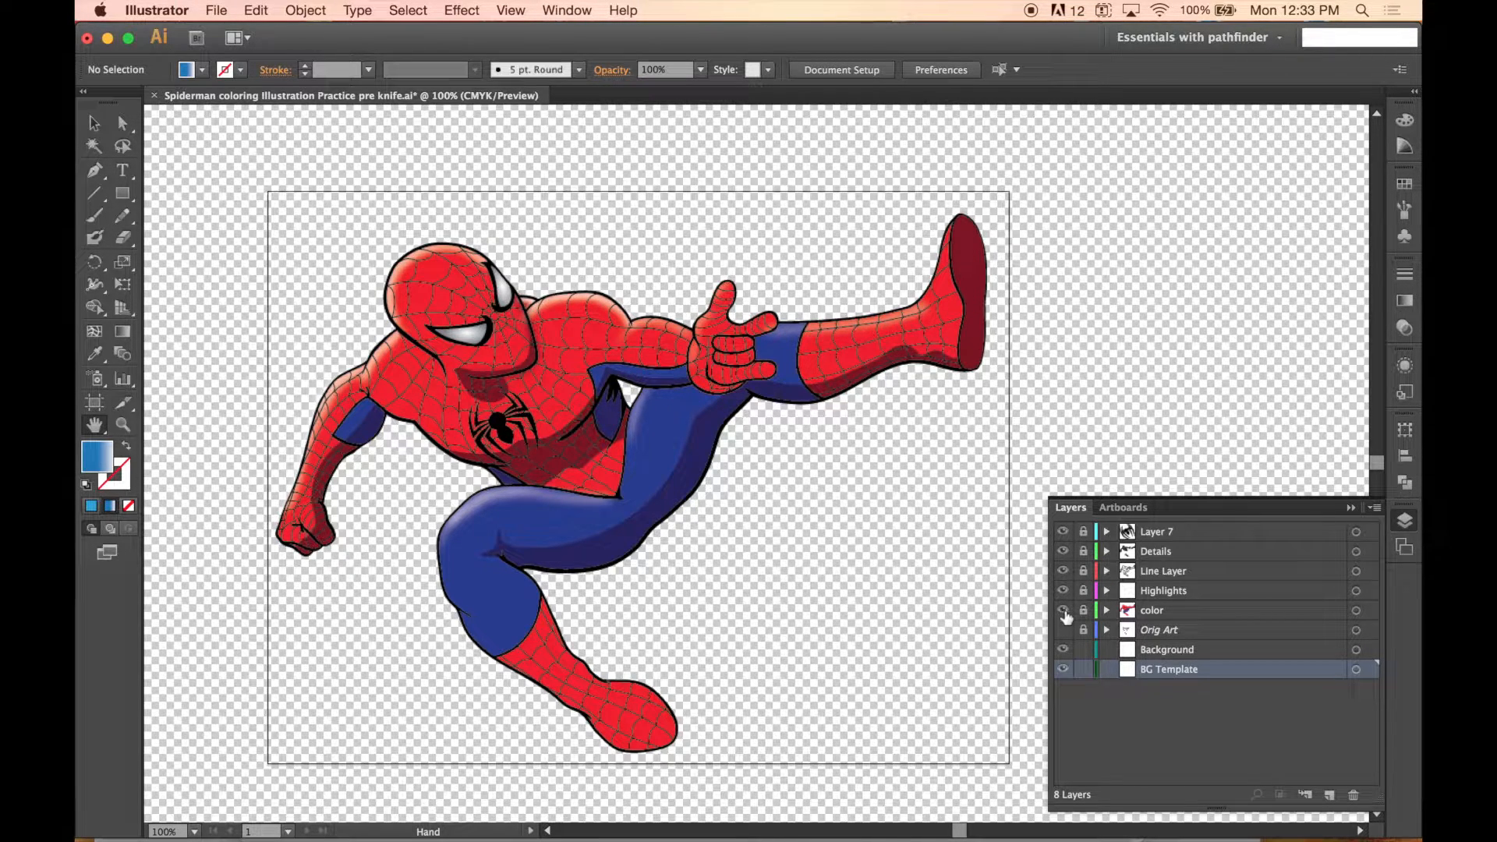
- Hide the color, Highlights, Line Layer, Details and Layer 7 layers
{"action": "left_click_drag", "start_coordinate": [1062, 610], "coordinate": [1065, 555]}
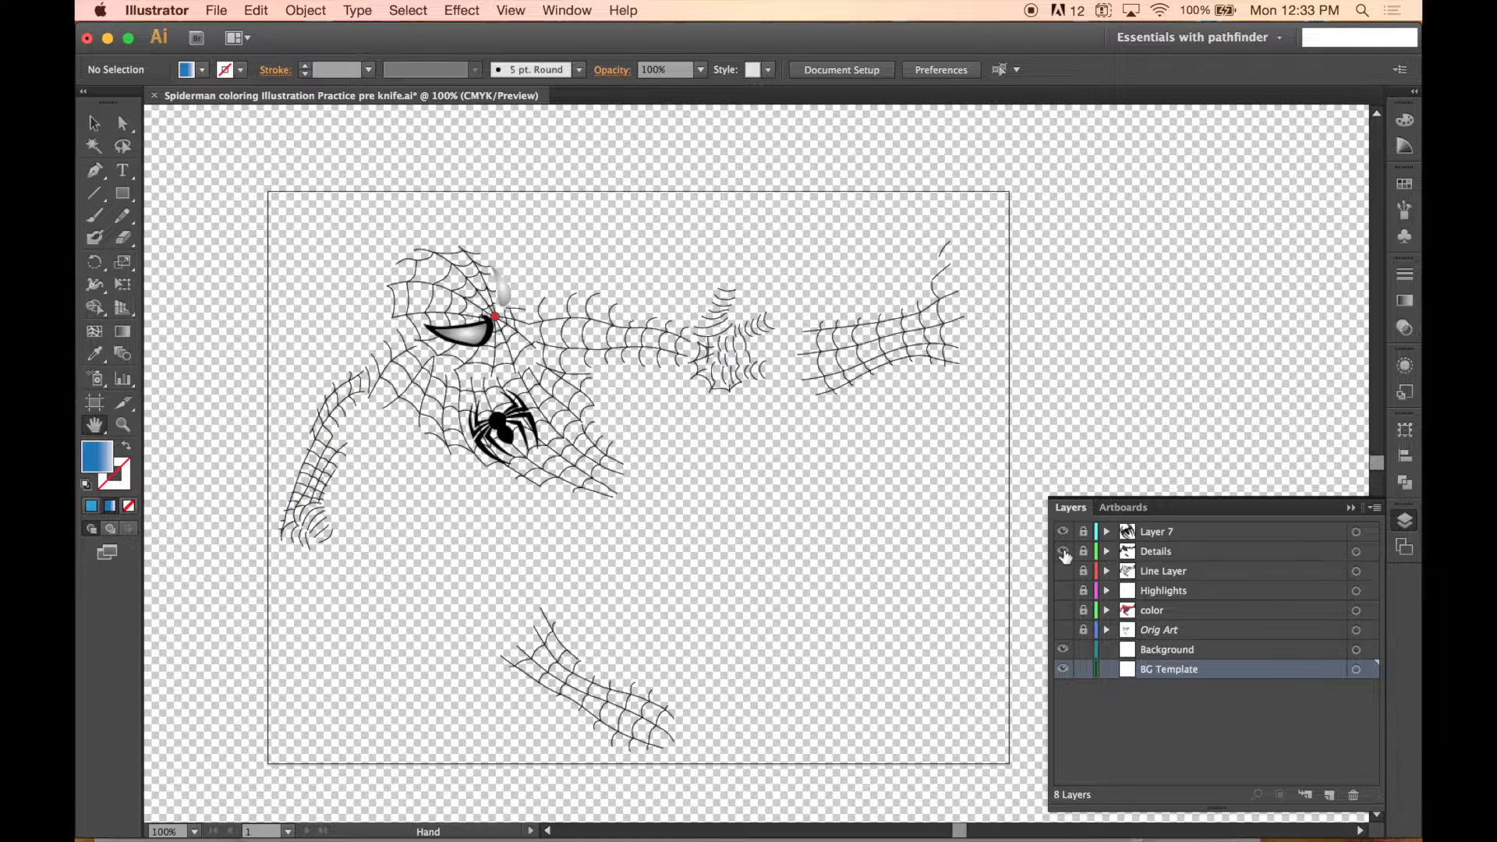
{"action": "left_click", "coordinate": [1063, 551]}
{"action": "left_click", "coordinate": [1062, 531]}
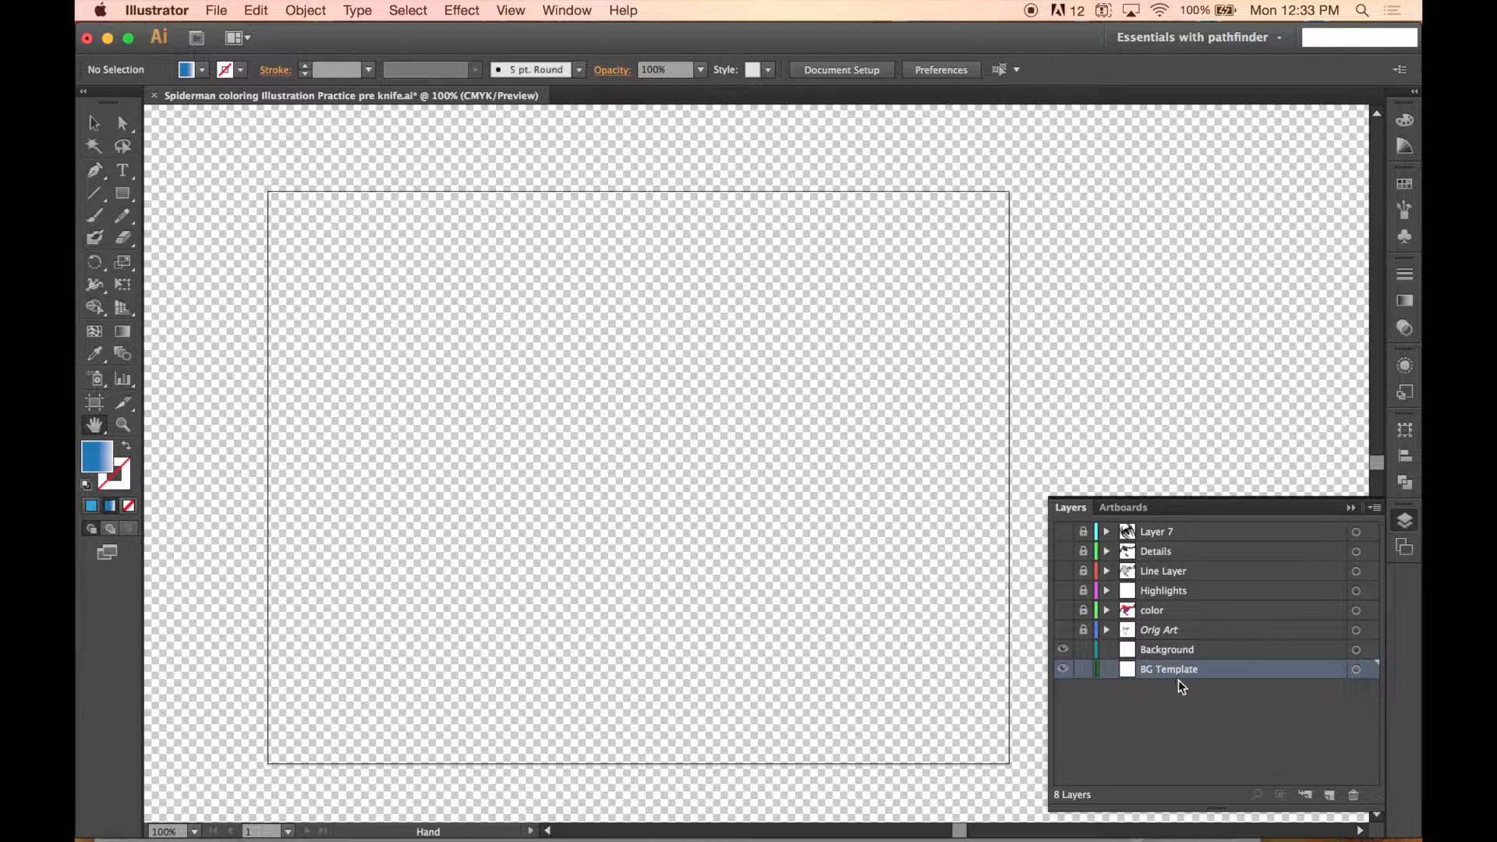
- Place the image Buildings Background.jpg on the BG Template layer, without linking it
{"action": "left_click", "coordinate": [216, 11]}
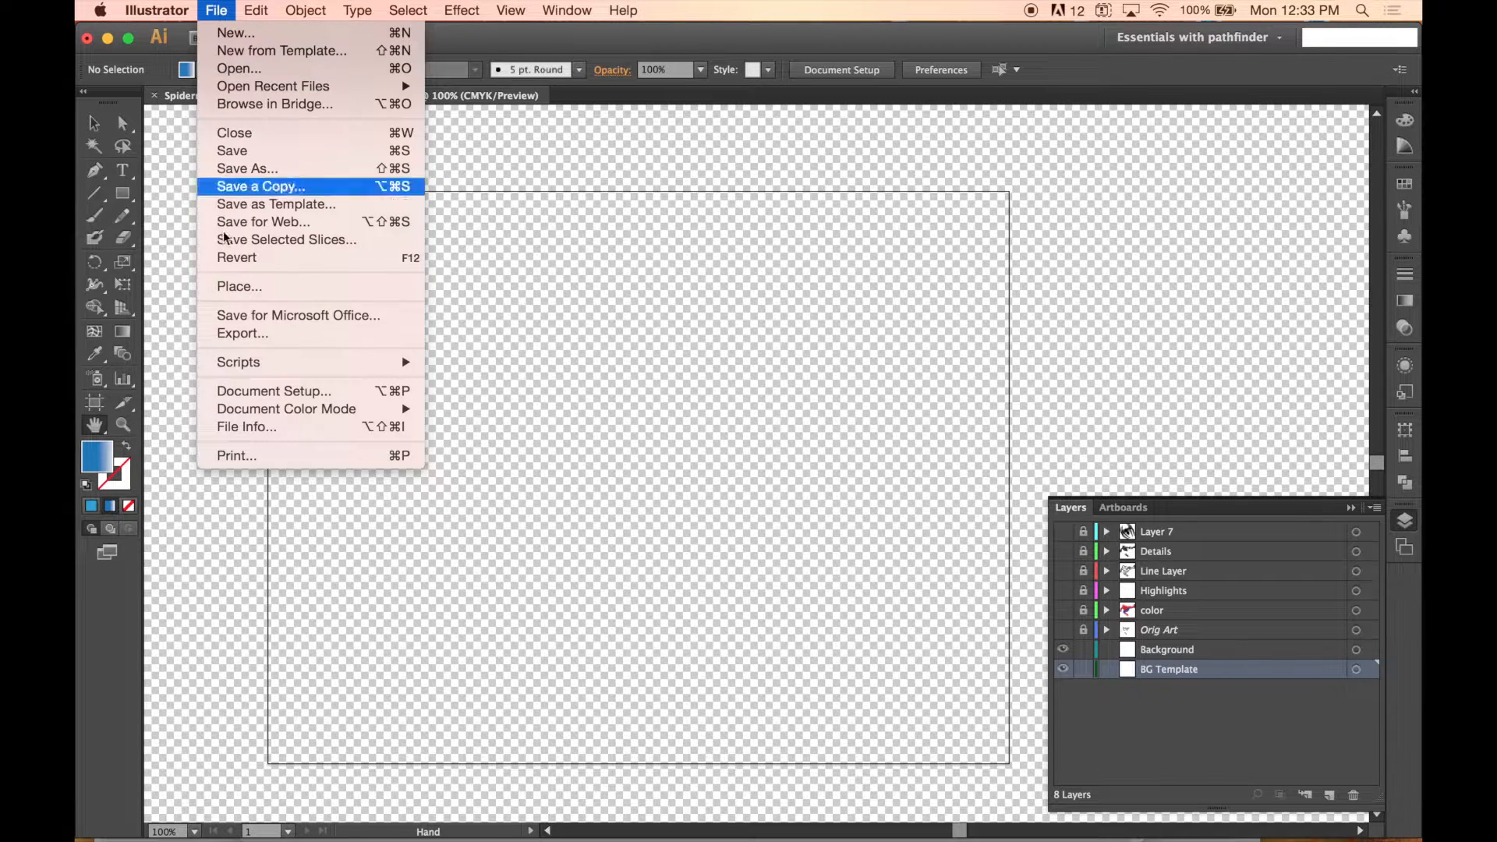
{"action": "left_click", "coordinate": [242, 287]}
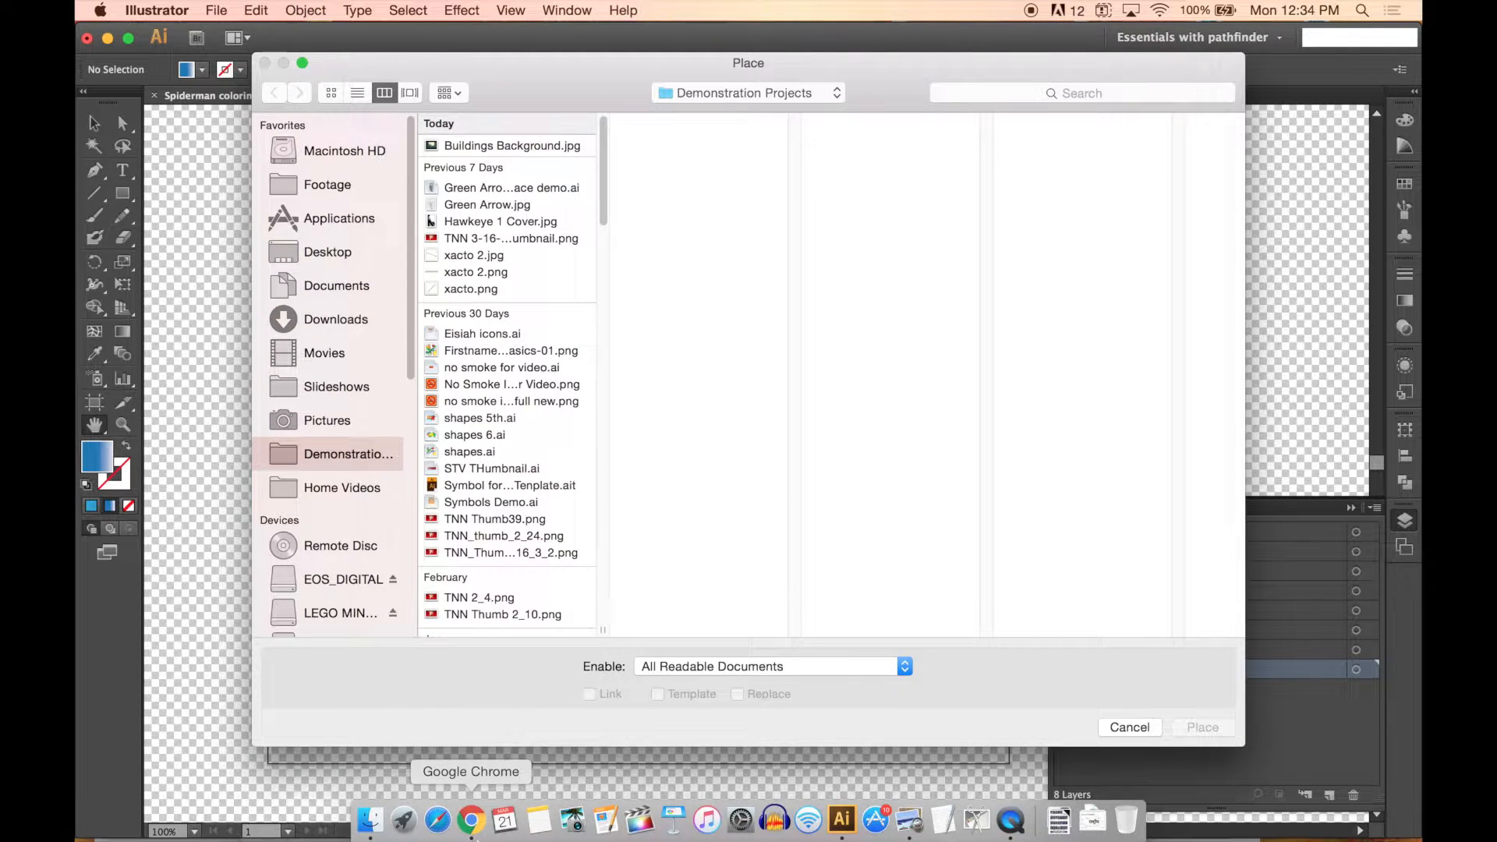
{"action": "left_click", "coordinate": [479, 832]}
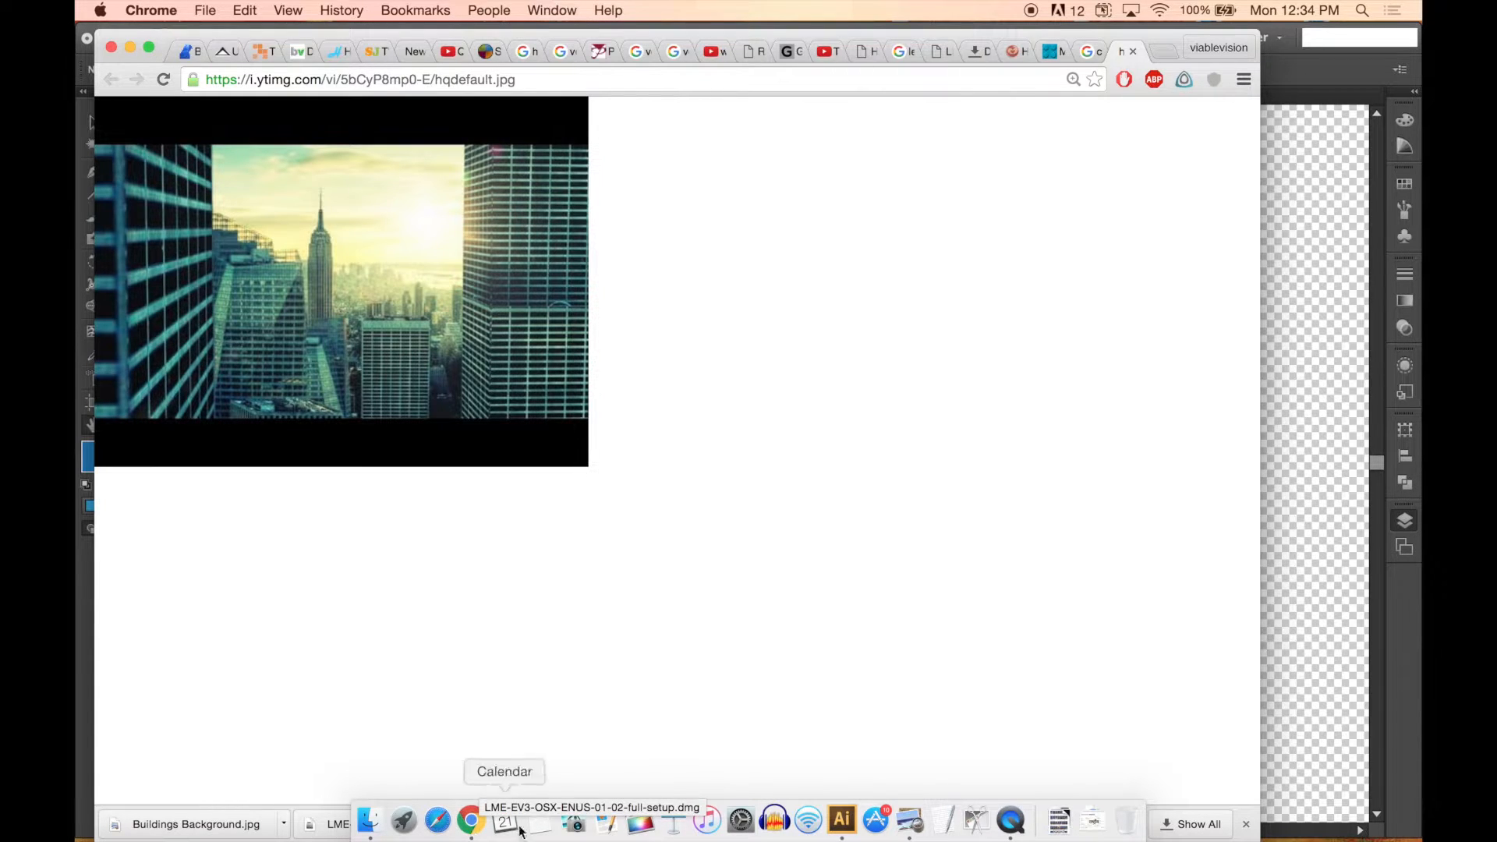
{"action": "left_click", "coordinate": [842, 820]}
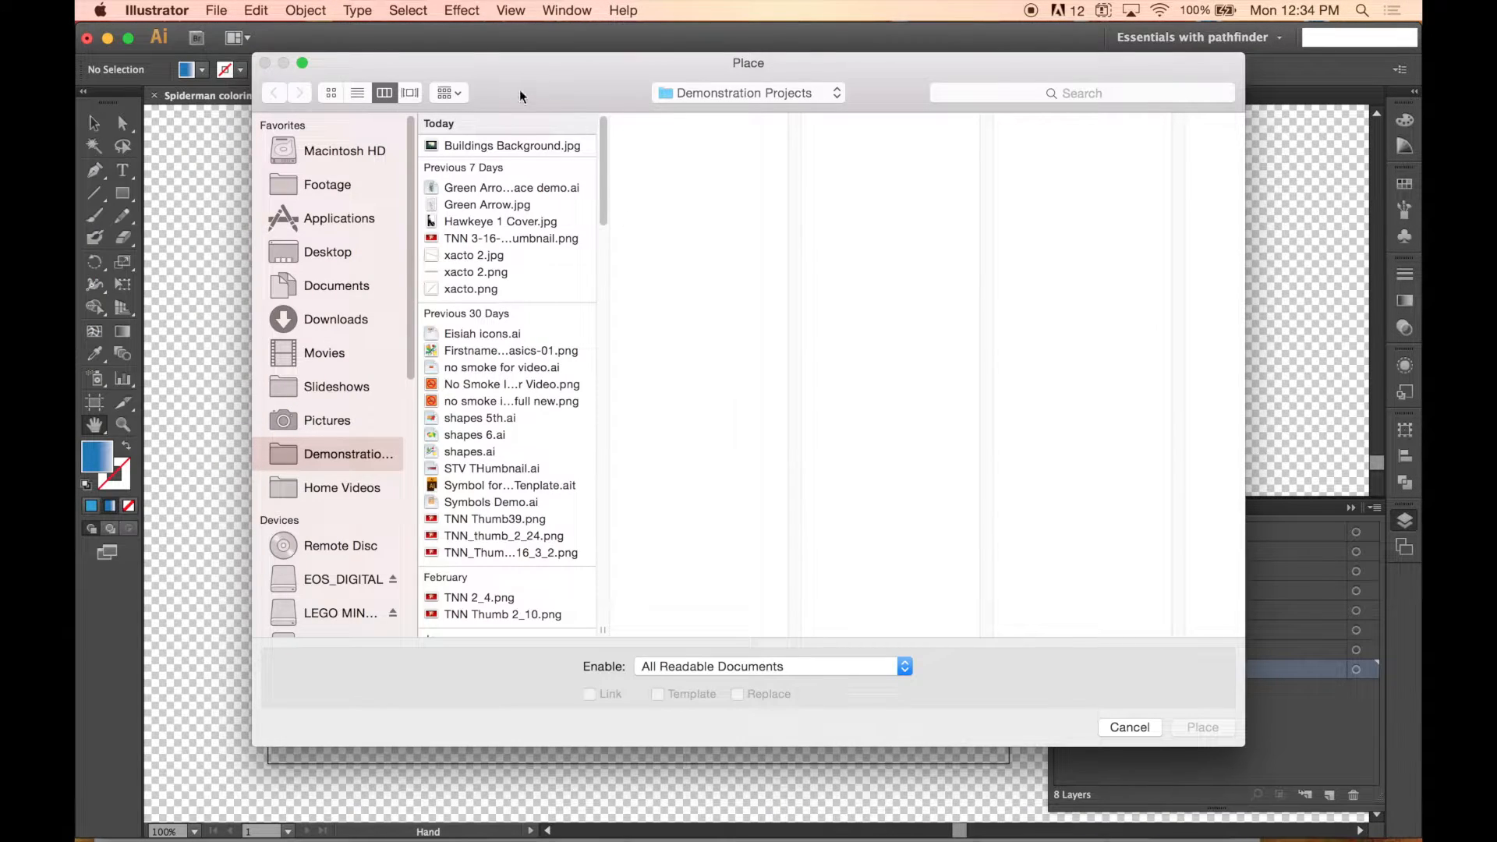
{"action": "left_click", "coordinate": [463, 147]}
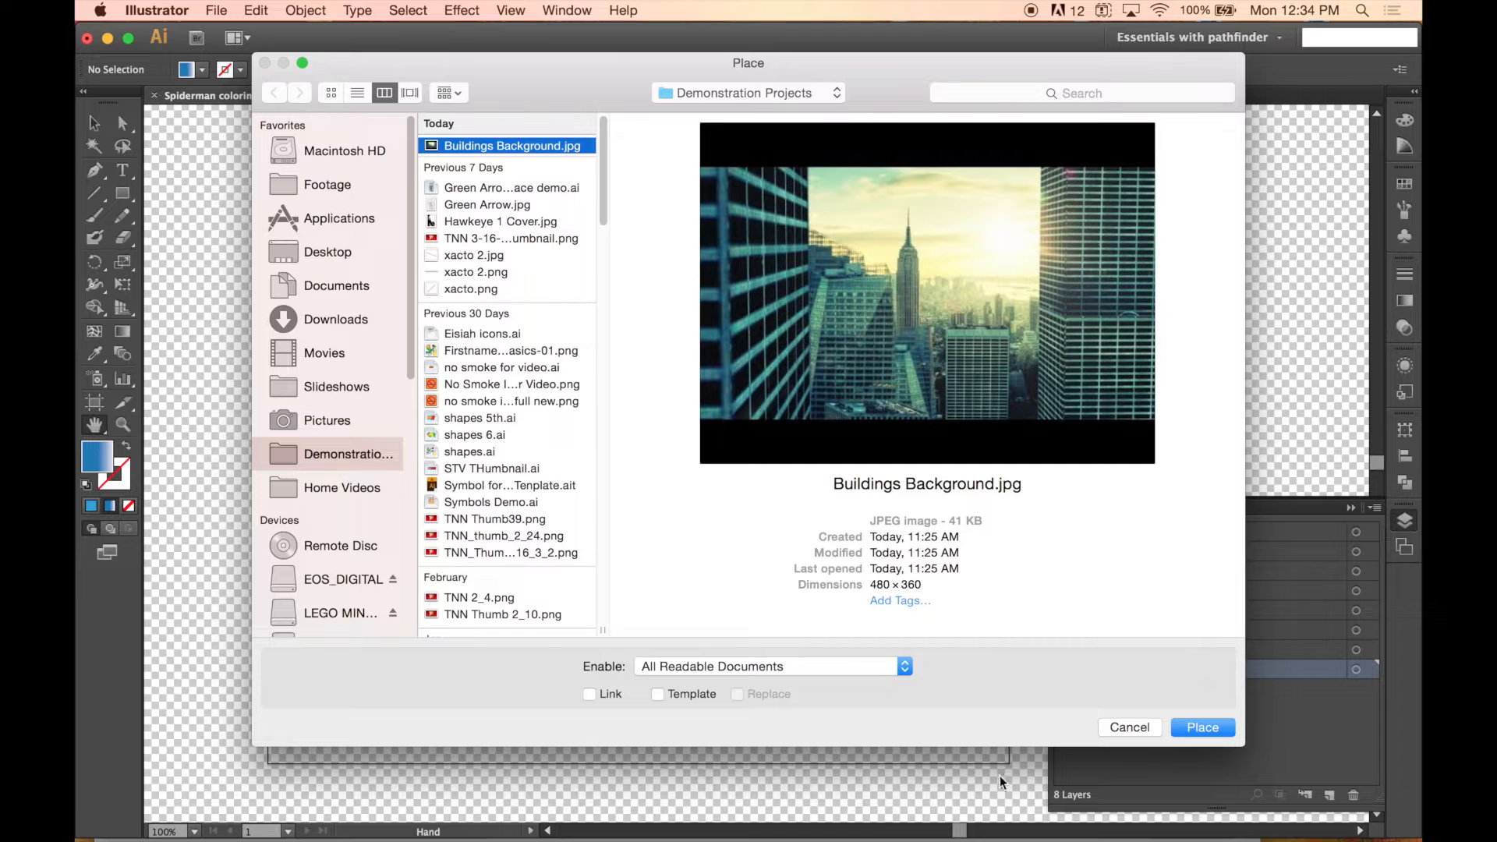
{"action": "left_click", "coordinate": [1201, 726]}
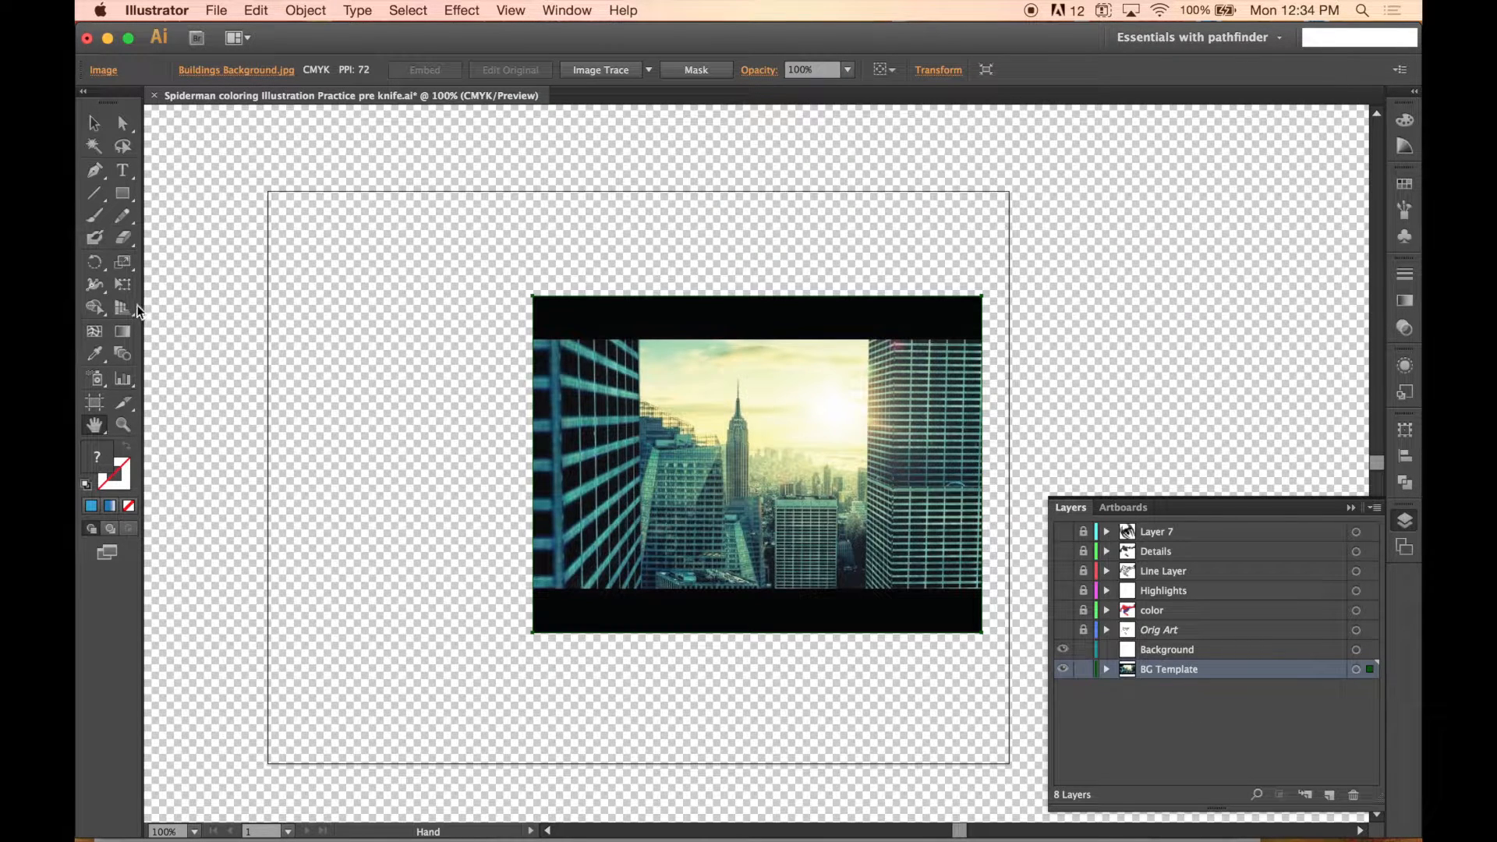
- Enlarge the placed skyline image beyond the artboard with Free Transform and tilt it slightly counterclockwise
{"action": "left_click", "coordinate": [122, 284]}
{"action": "left_click_drag", "start_coordinate": [531, 295], "coordinate": [209, 129]}
{"action": "left_click_drag", "start_coordinate": [981, 632], "coordinate": [1043, 818]}
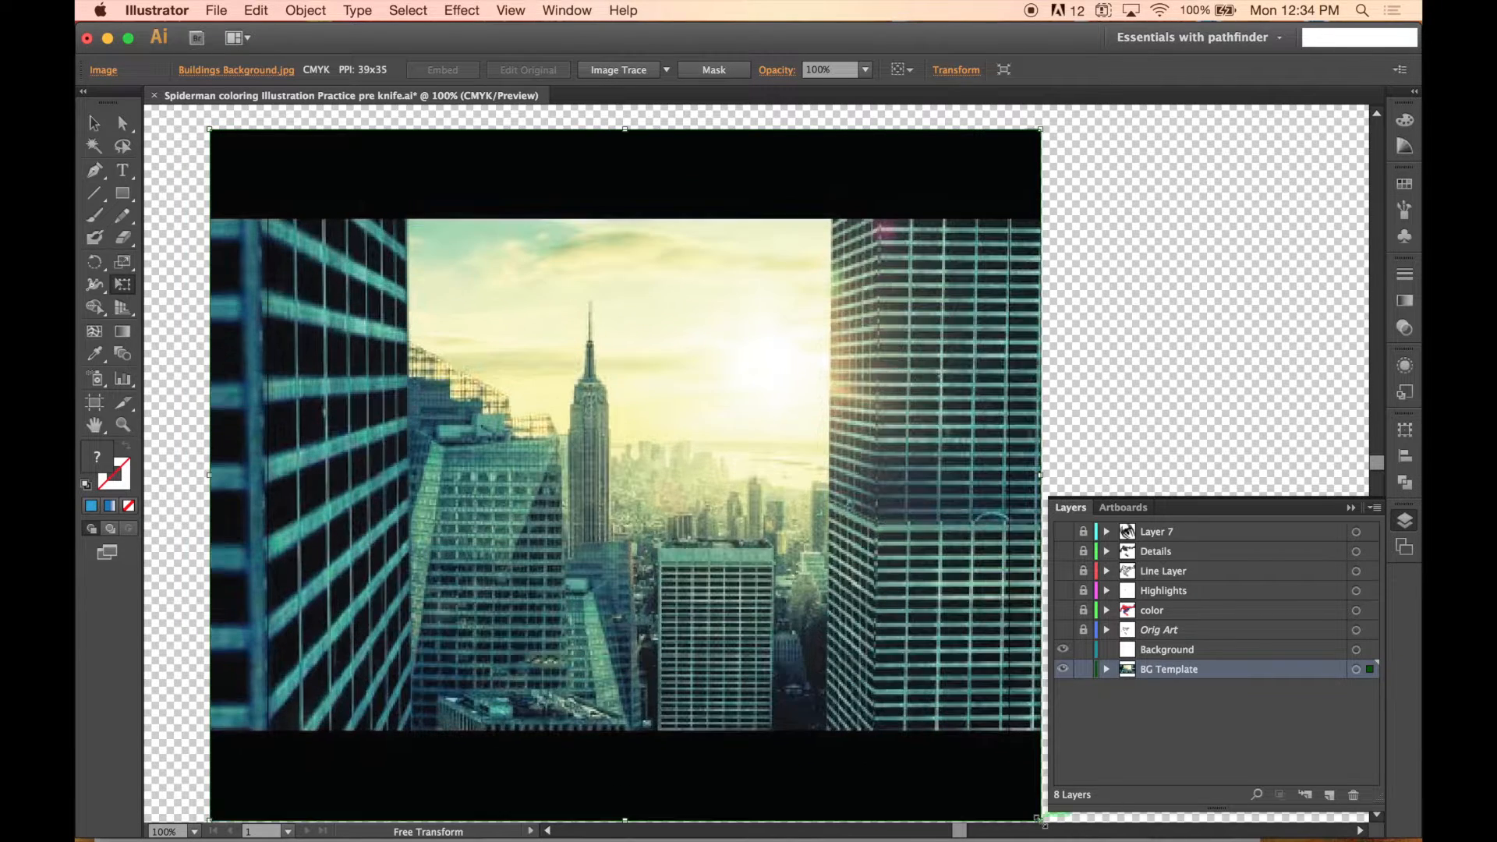
{"action": "left_click_drag", "start_coordinate": [1052, 124], "coordinate": [1135, 349]}
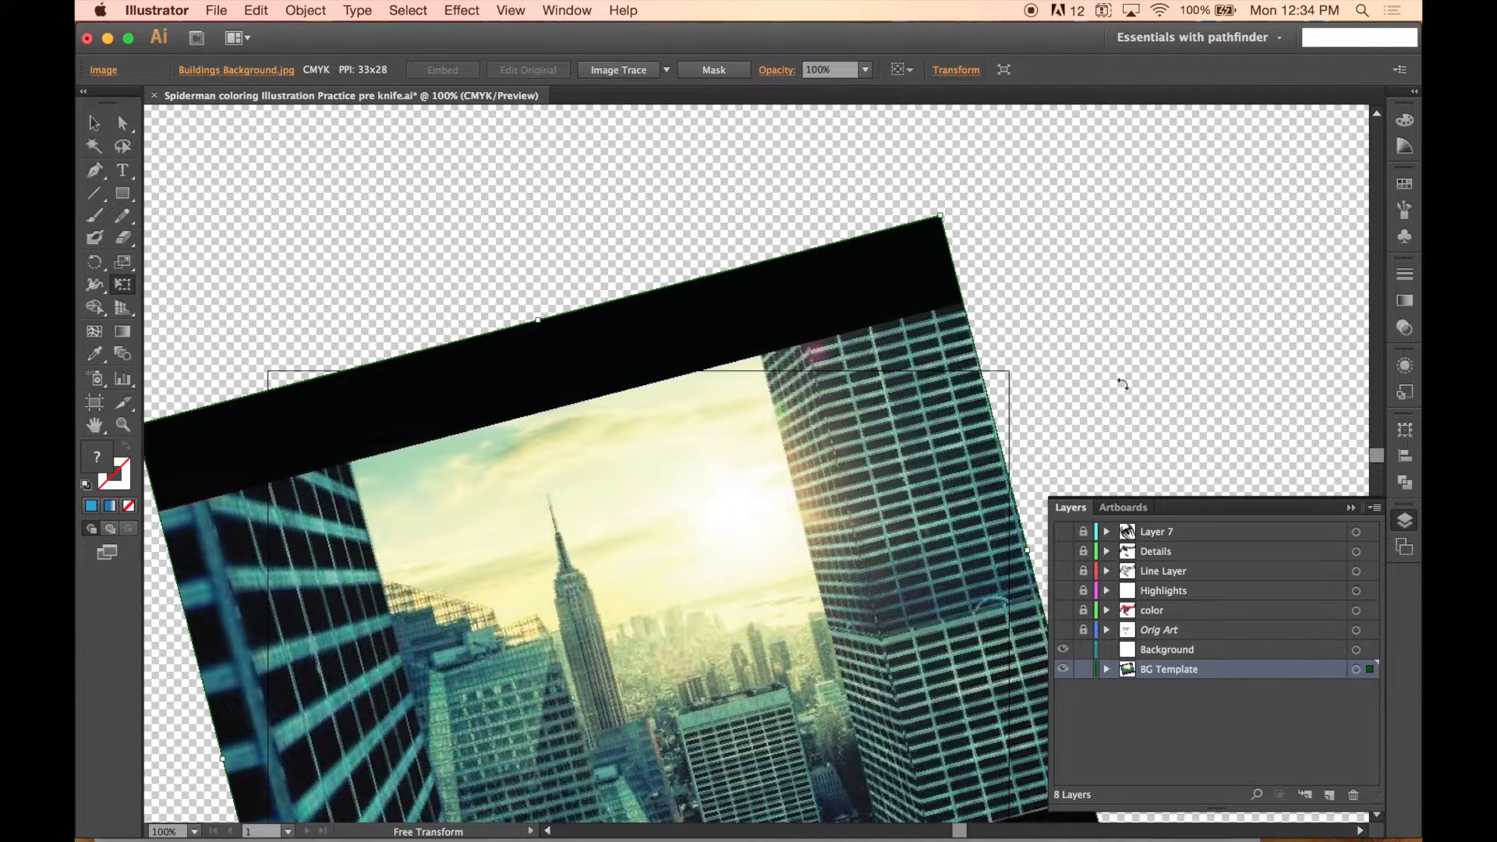
- Stretch and reposition the tilted skyline image so the city view covers the whole artboard, with the black bands outside it
{"action": "key", "text": "v"}
{"action": "key", "text": "super+minus"}
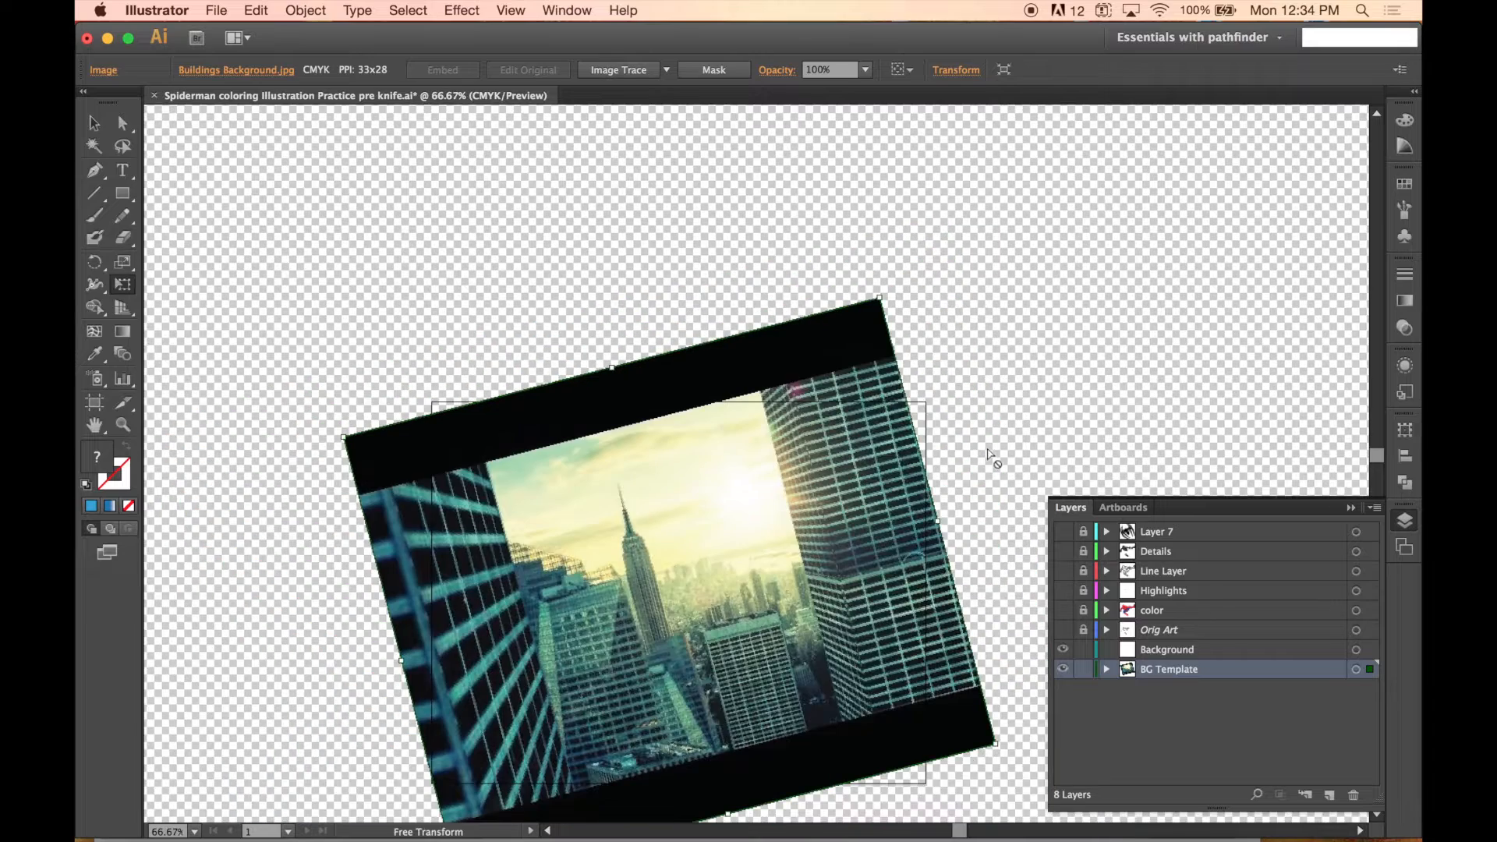
{"action": "left_click_drag", "start_coordinate": [939, 558], "coordinate": [896, 389]}
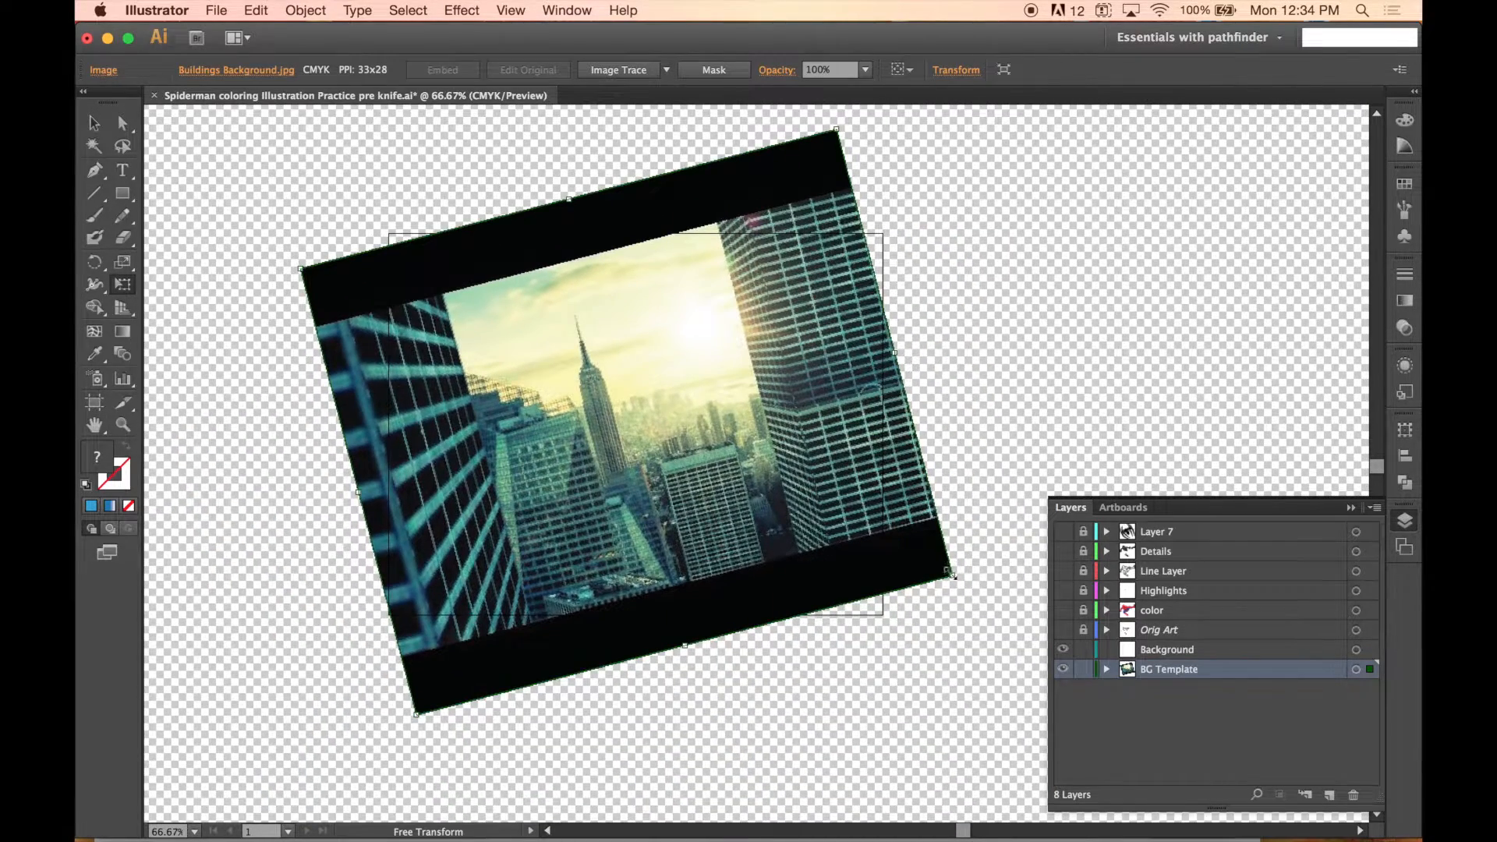
{"action": "left_click_drag", "start_coordinate": [952, 575], "coordinate": [1012, 631]}
{"action": "left_click_drag", "start_coordinate": [301, 267], "coordinate": [182, 189]}
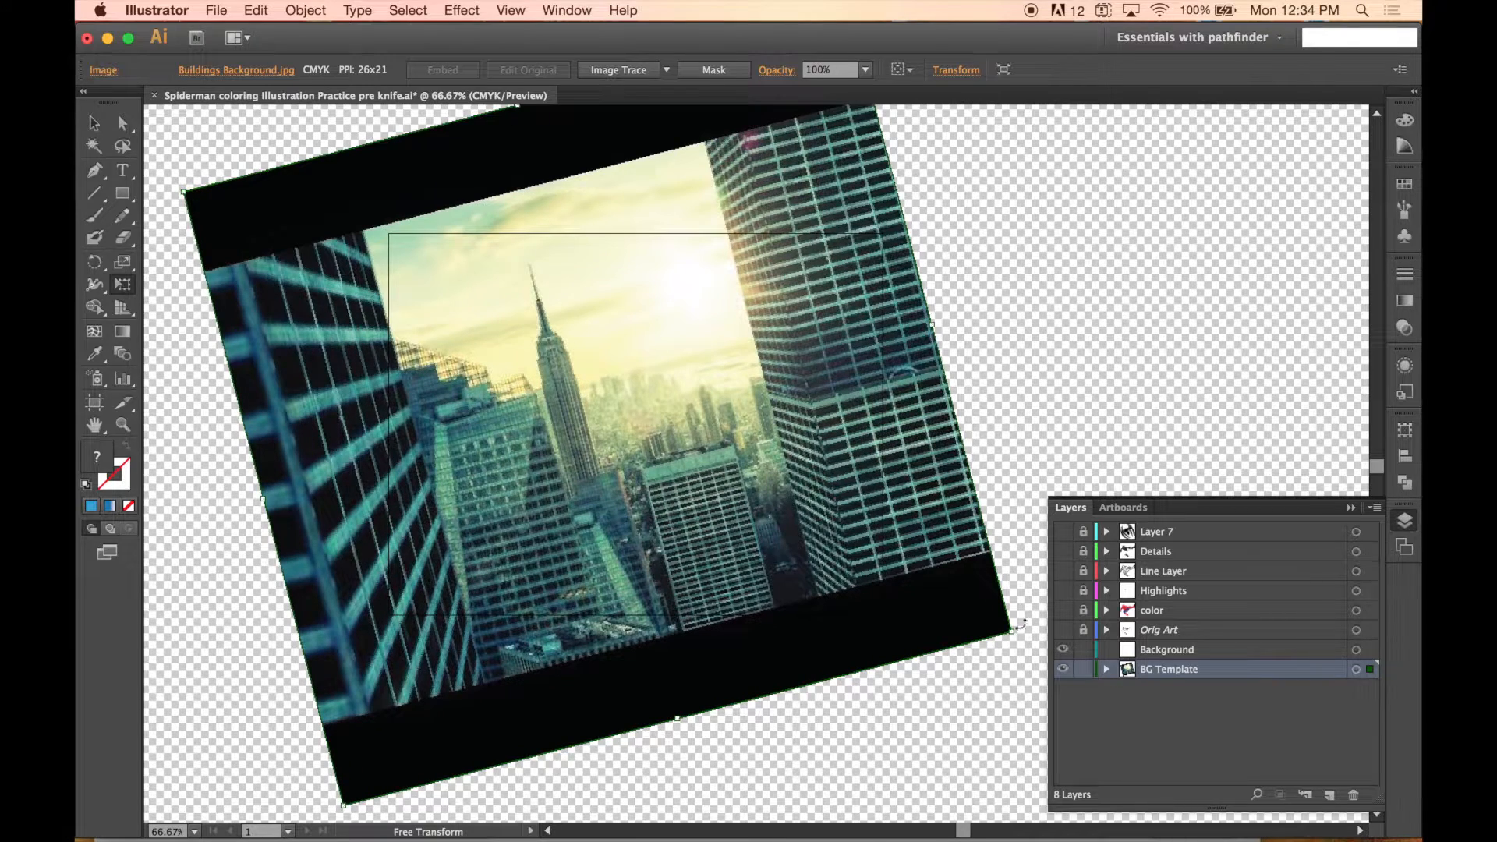
{"action": "left_click_drag", "start_coordinate": [1011, 630], "coordinate": [1043, 641]}
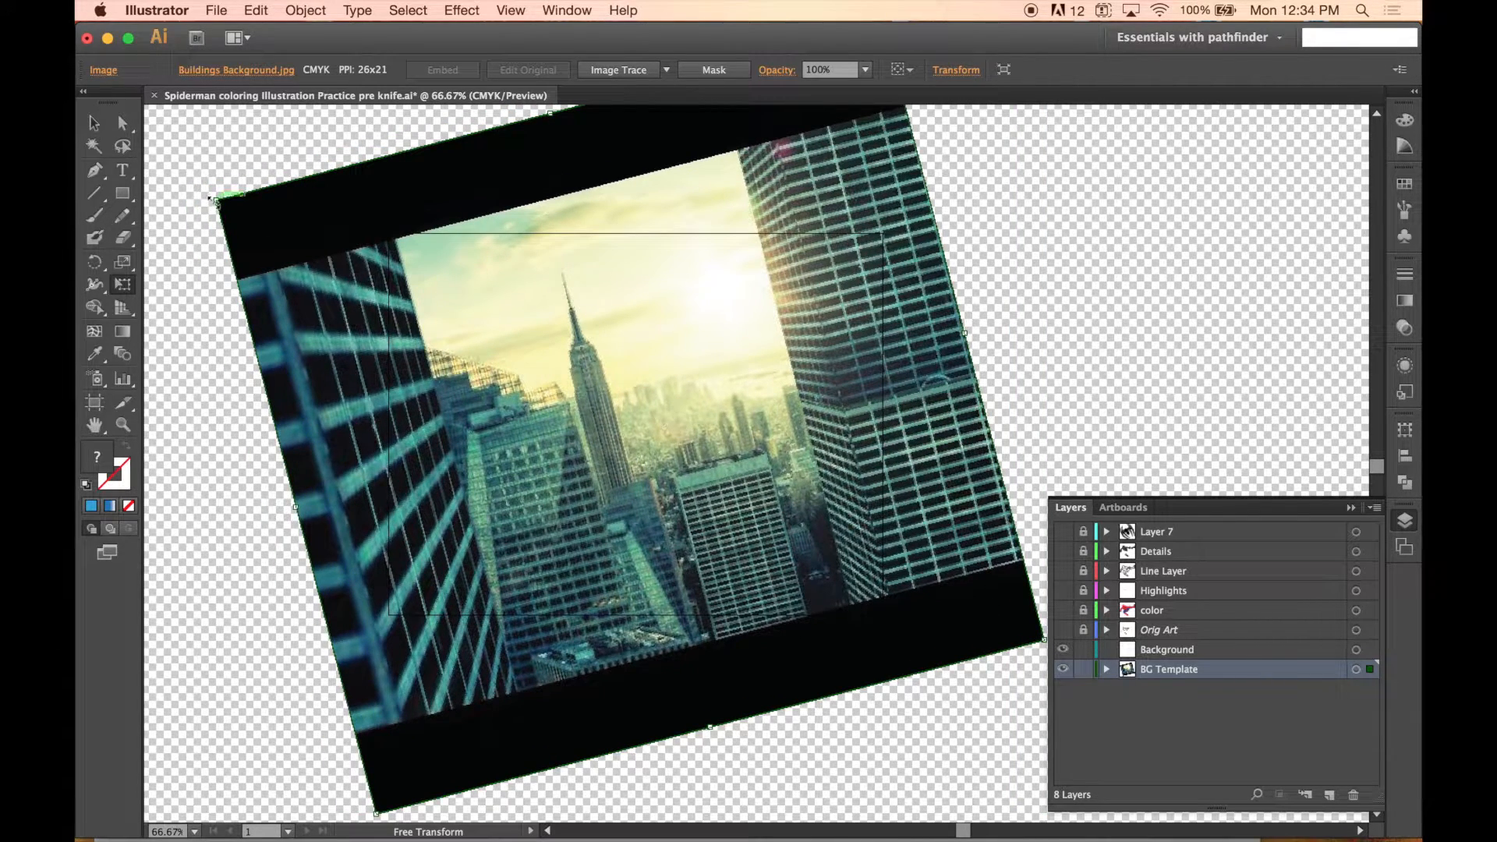
{"action": "left_click_drag", "start_coordinate": [213, 199], "coordinate": [165, 159]}
{"action": "left_click_drag", "start_coordinate": [1043, 639], "coordinate": [1082, 693]}
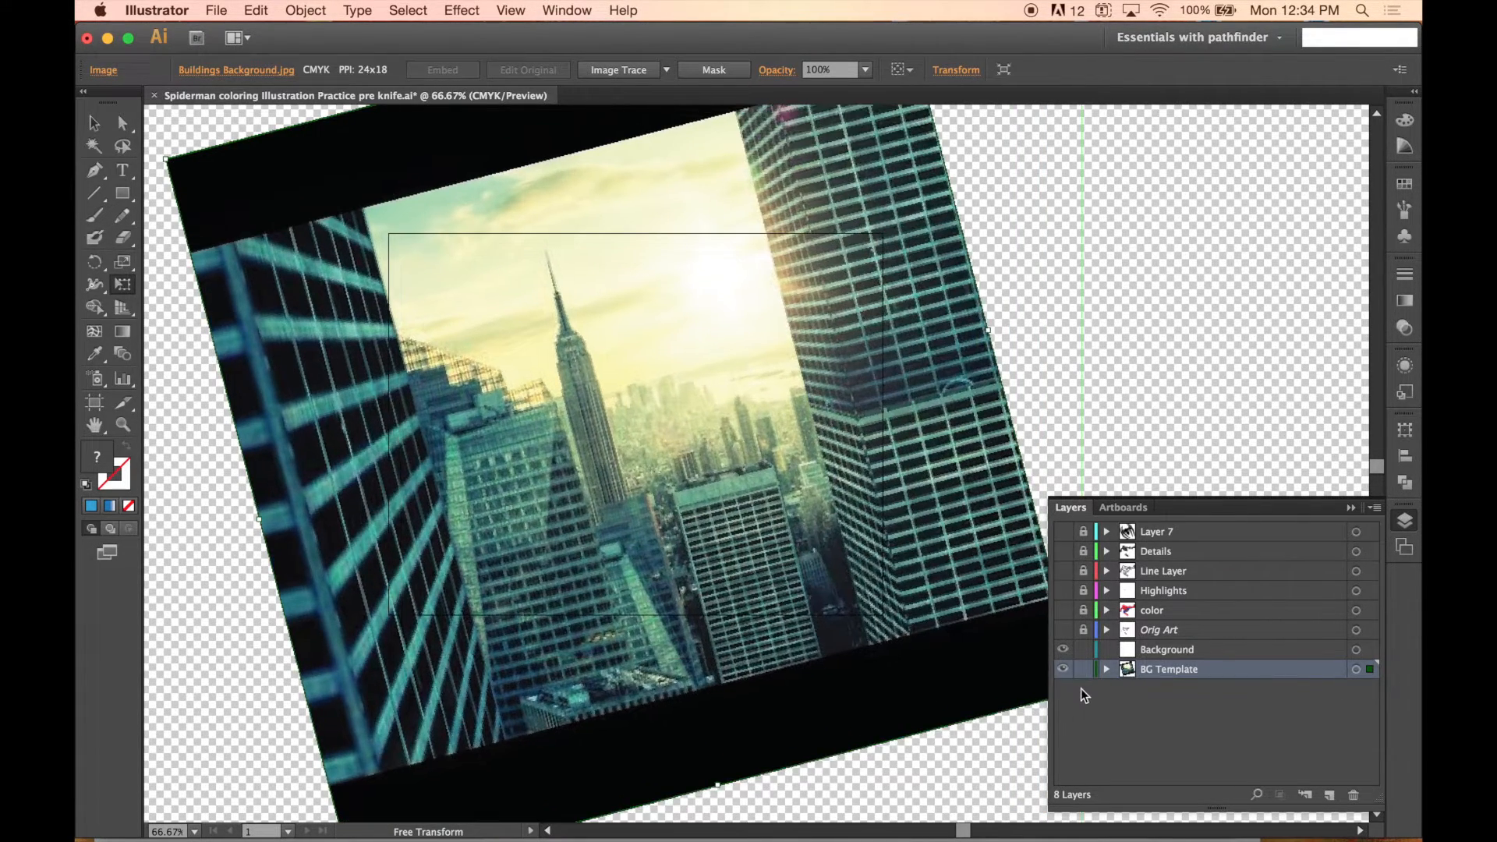
{"action": "left_click_drag", "start_coordinate": [988, 329], "coordinate": [1036, 316]}
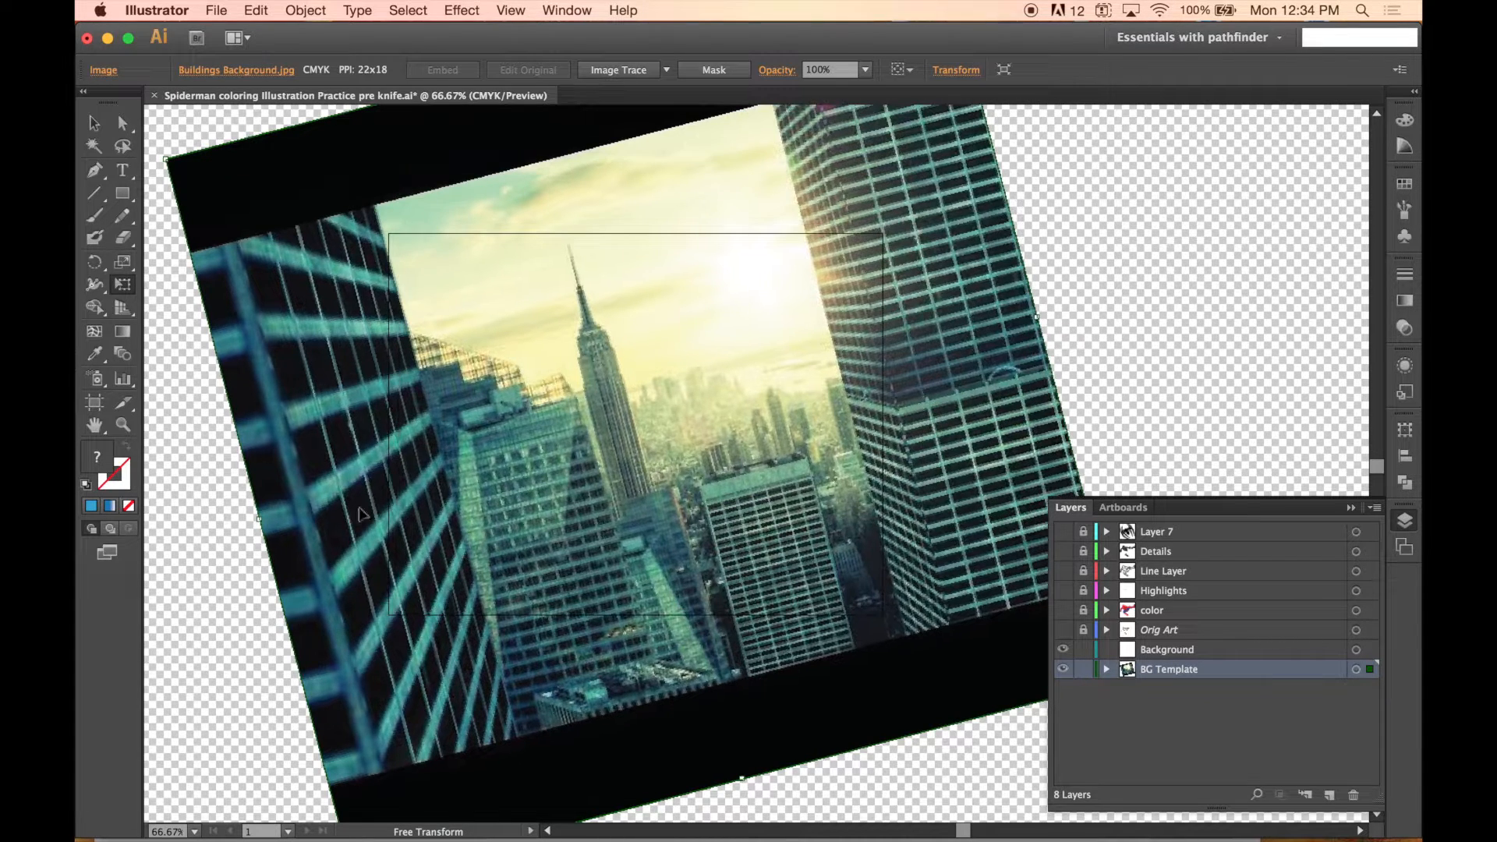
{"action": "left_click_drag", "start_coordinate": [259, 525], "coordinate": [219, 535]}
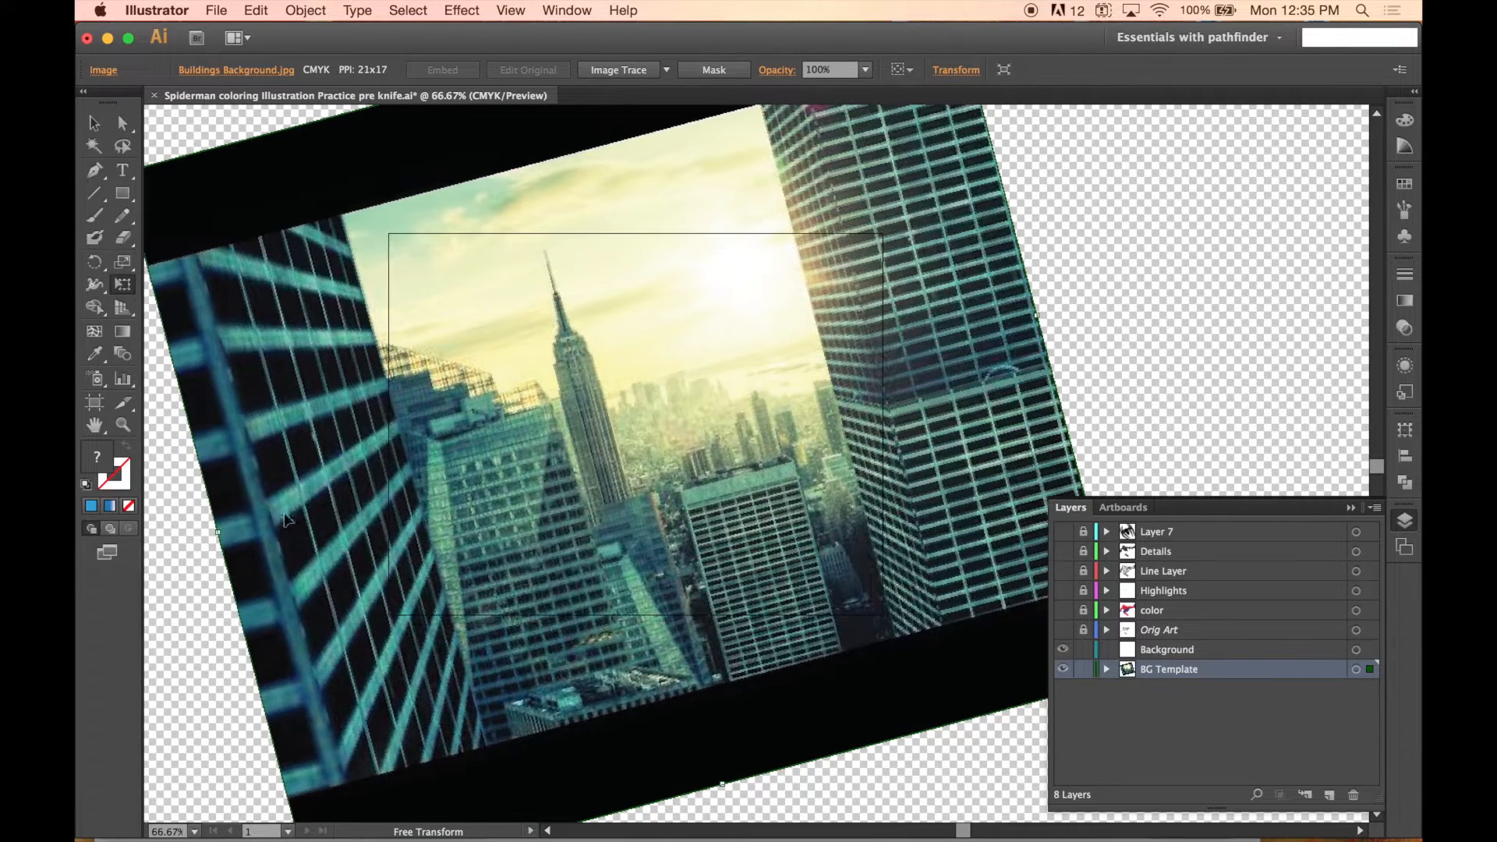
{"action": "left_click_drag", "start_coordinate": [970, 668], "coordinate": [1002, 654]}
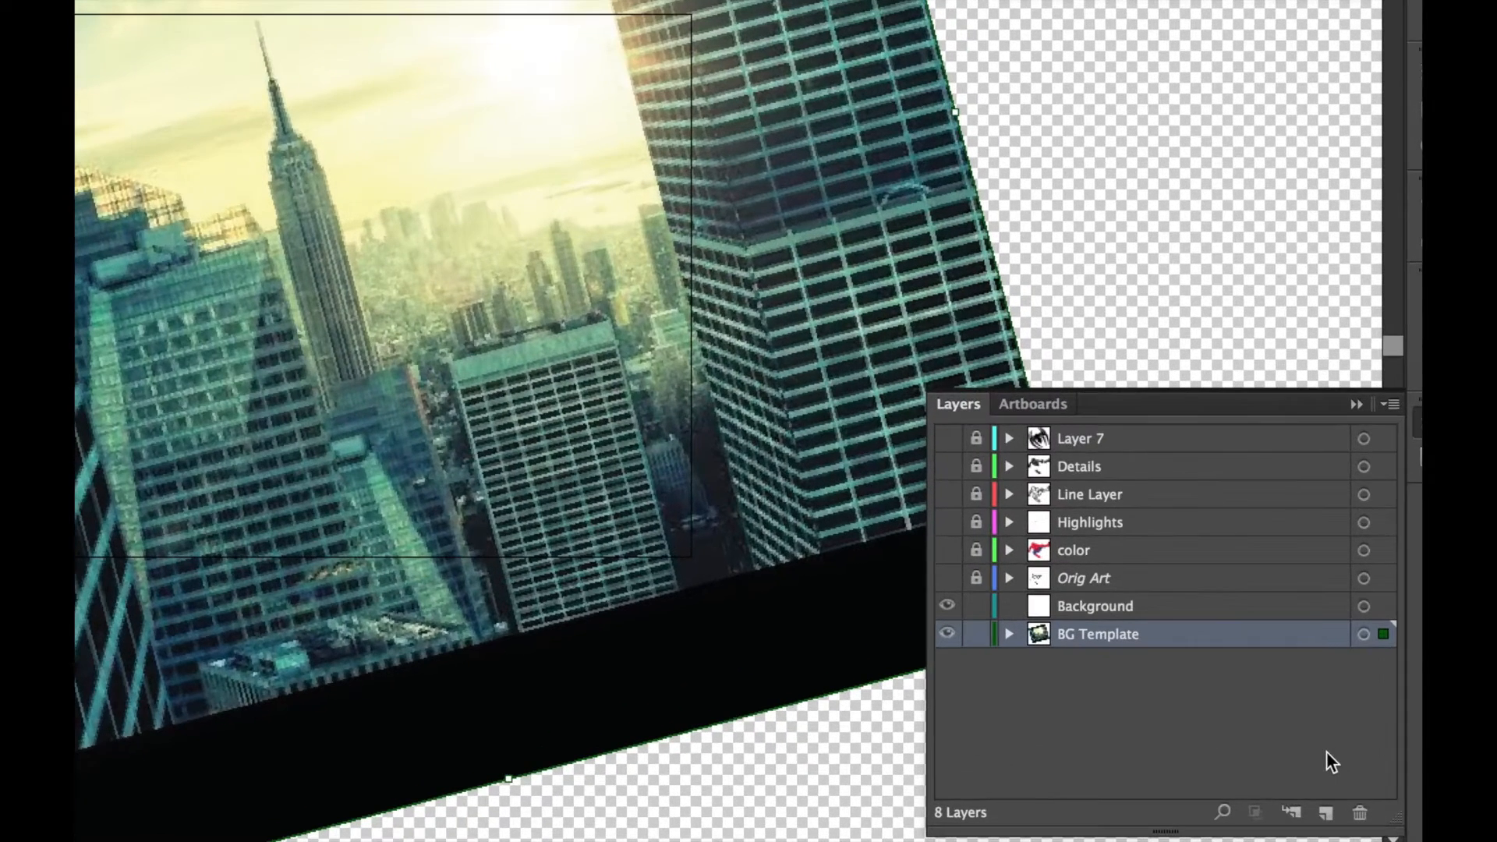
- Turn the BG Template layer into a template layer with its images dimmed to 50%
{"action": "double_click", "coordinate": [1042, 634]}
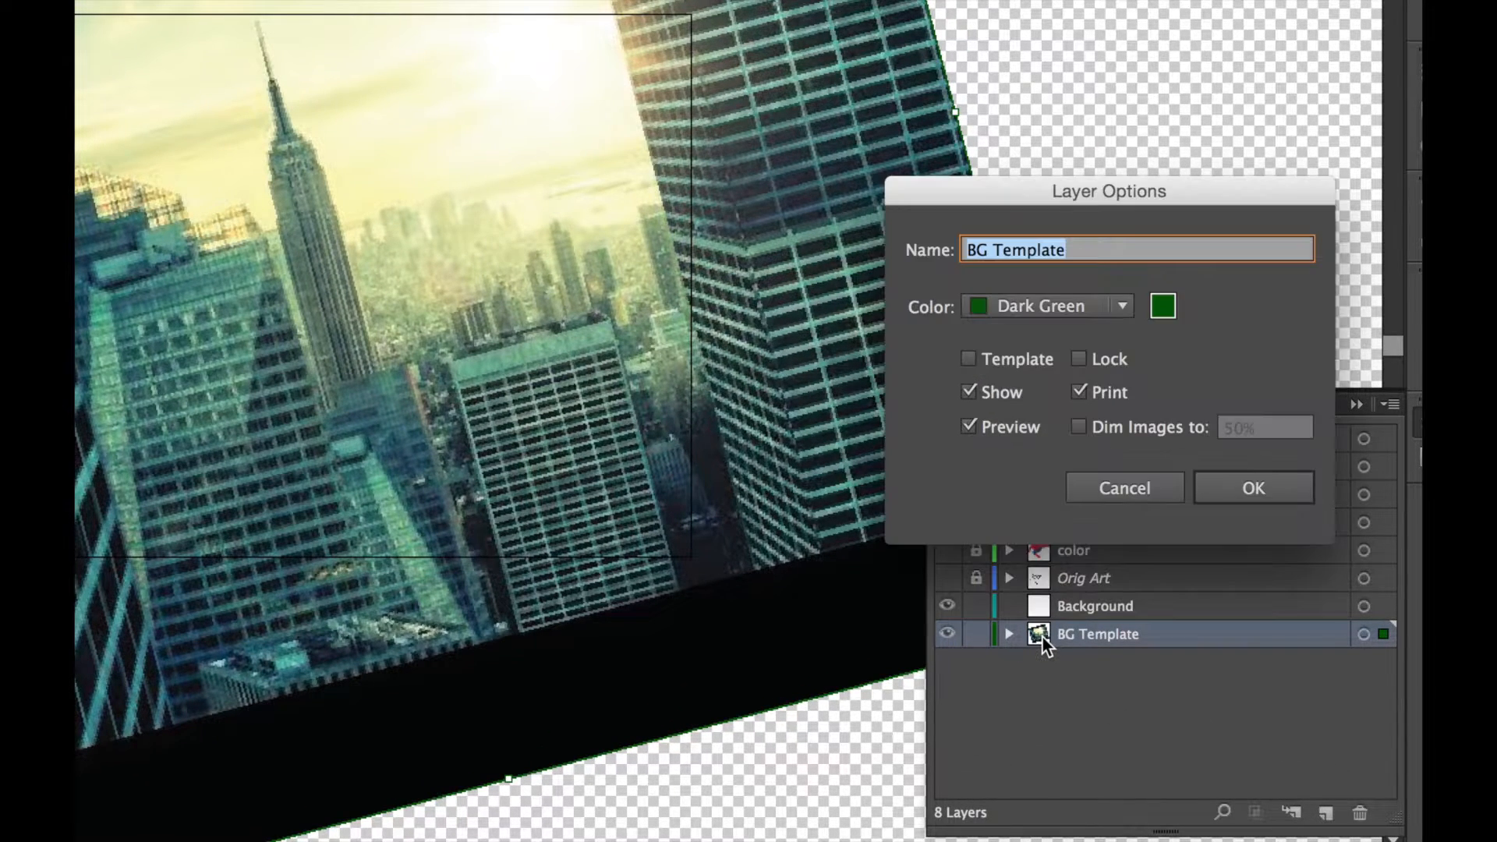
{"action": "left_click", "coordinate": [968, 360]}
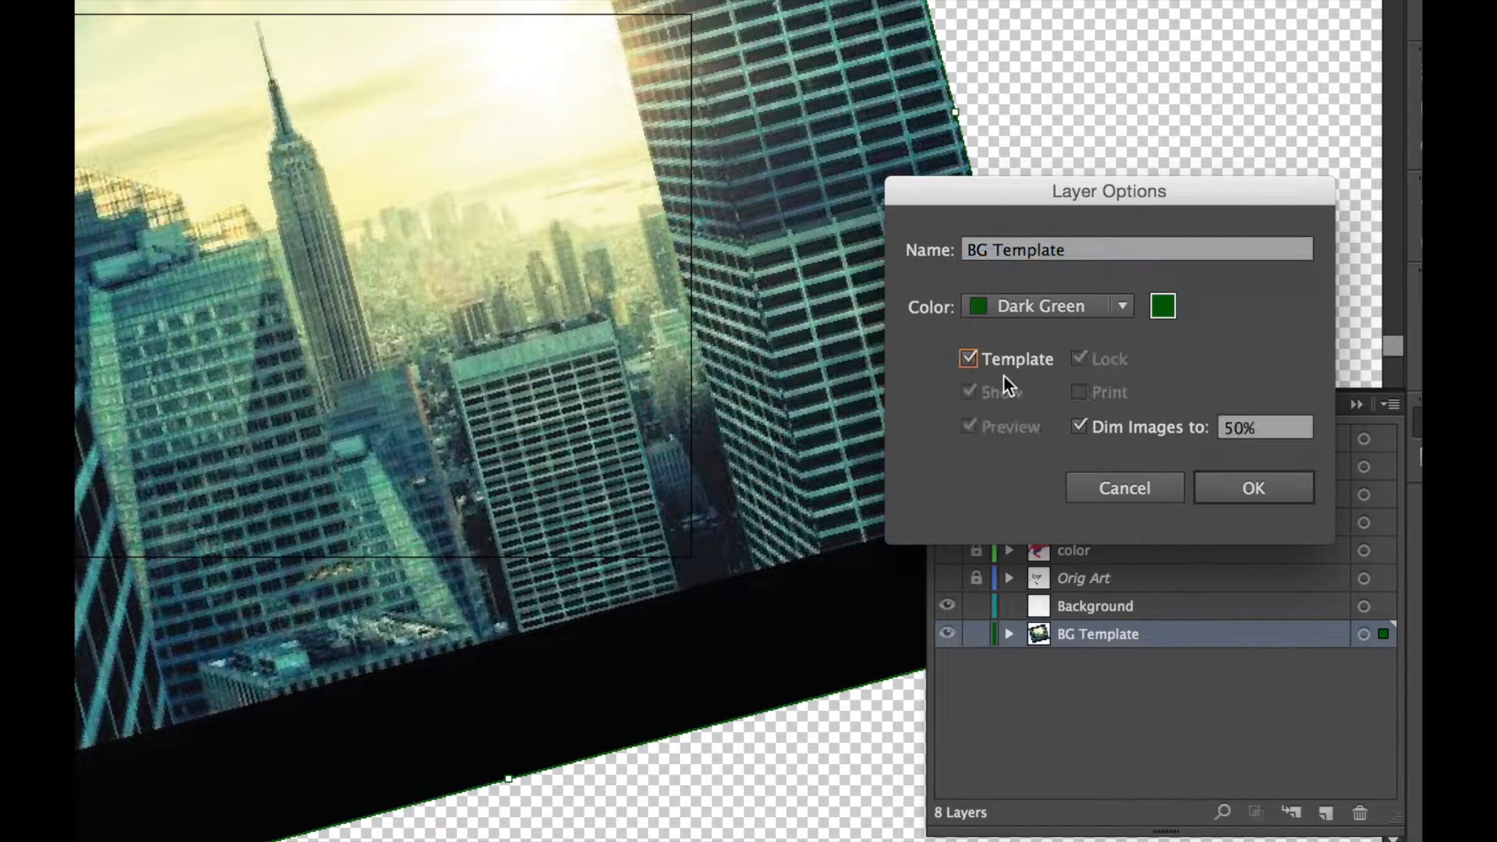
{"action": "left_click", "coordinate": [1269, 484]}
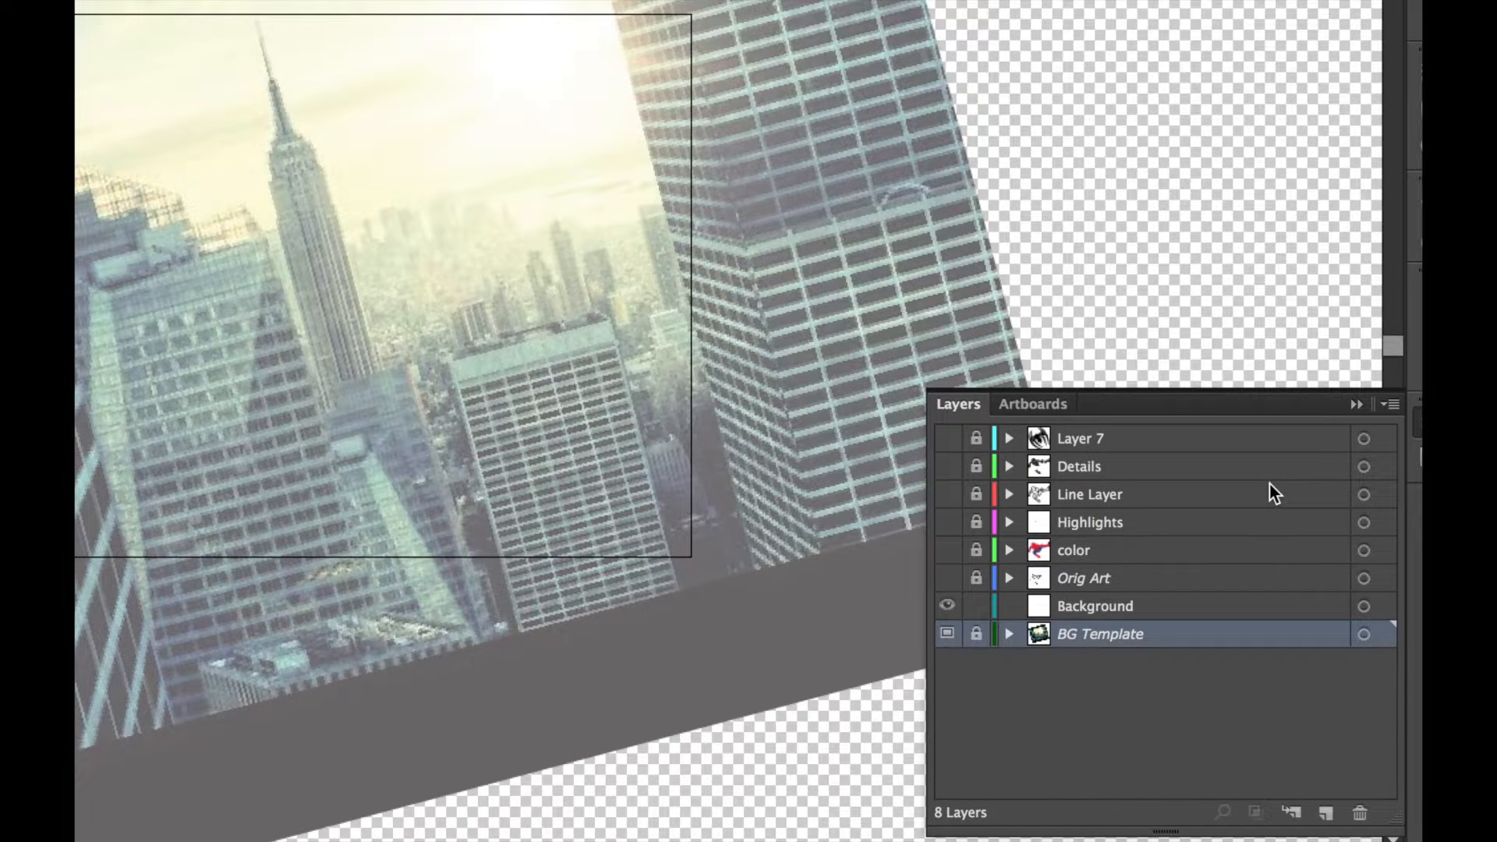
- On the Background layer, draw a building over the photo's far-left skyscraper with the Pen tool, using a black-and-white gradient fill and no stroke
{"action": "left_click", "coordinate": [1110, 606]}
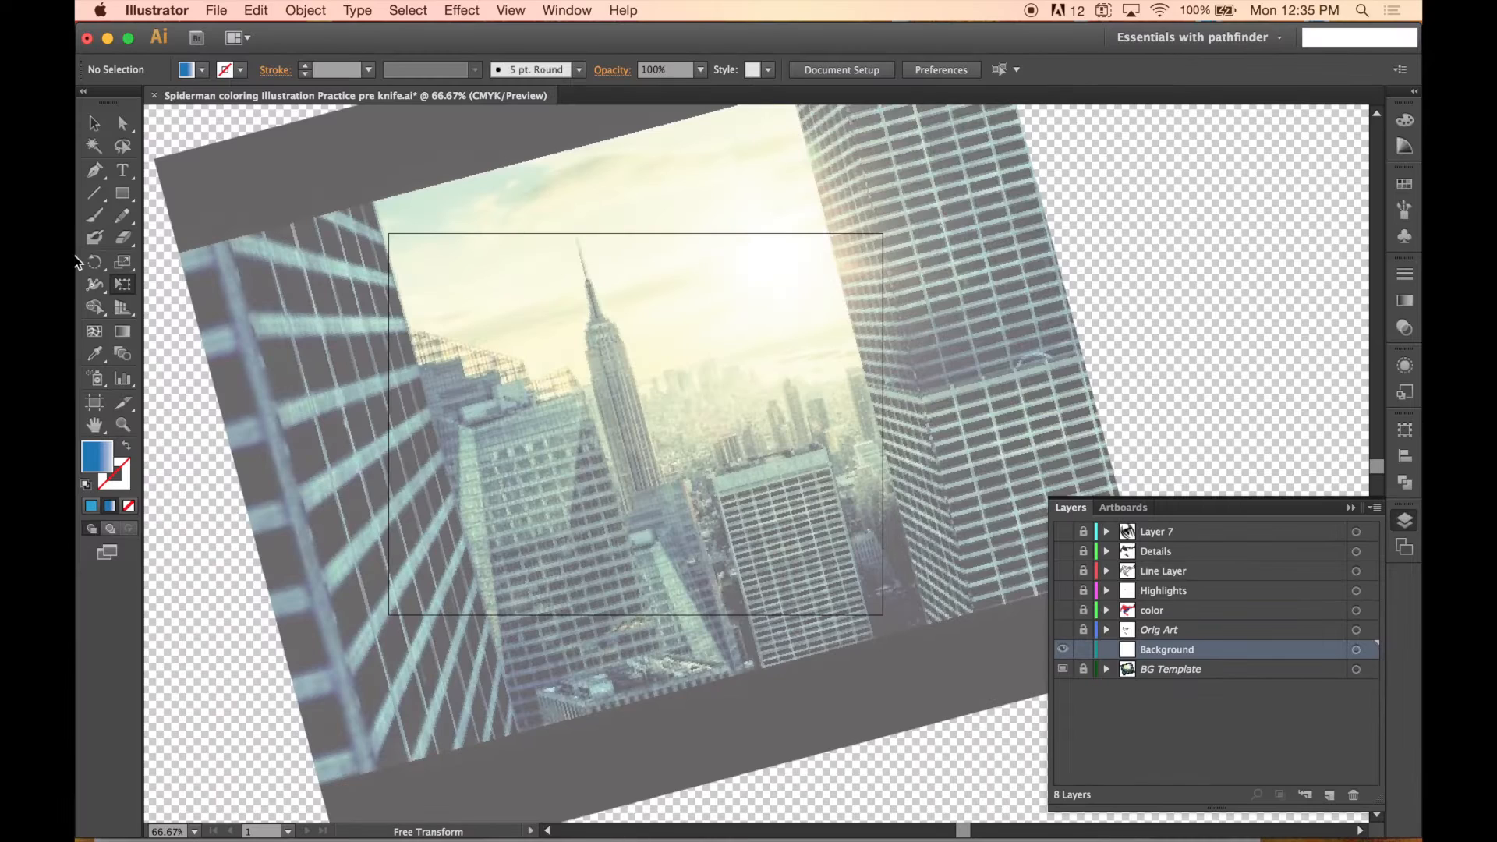
{"action": "left_click", "coordinate": [95, 169]}
{"action": "left_click", "coordinate": [202, 70]}
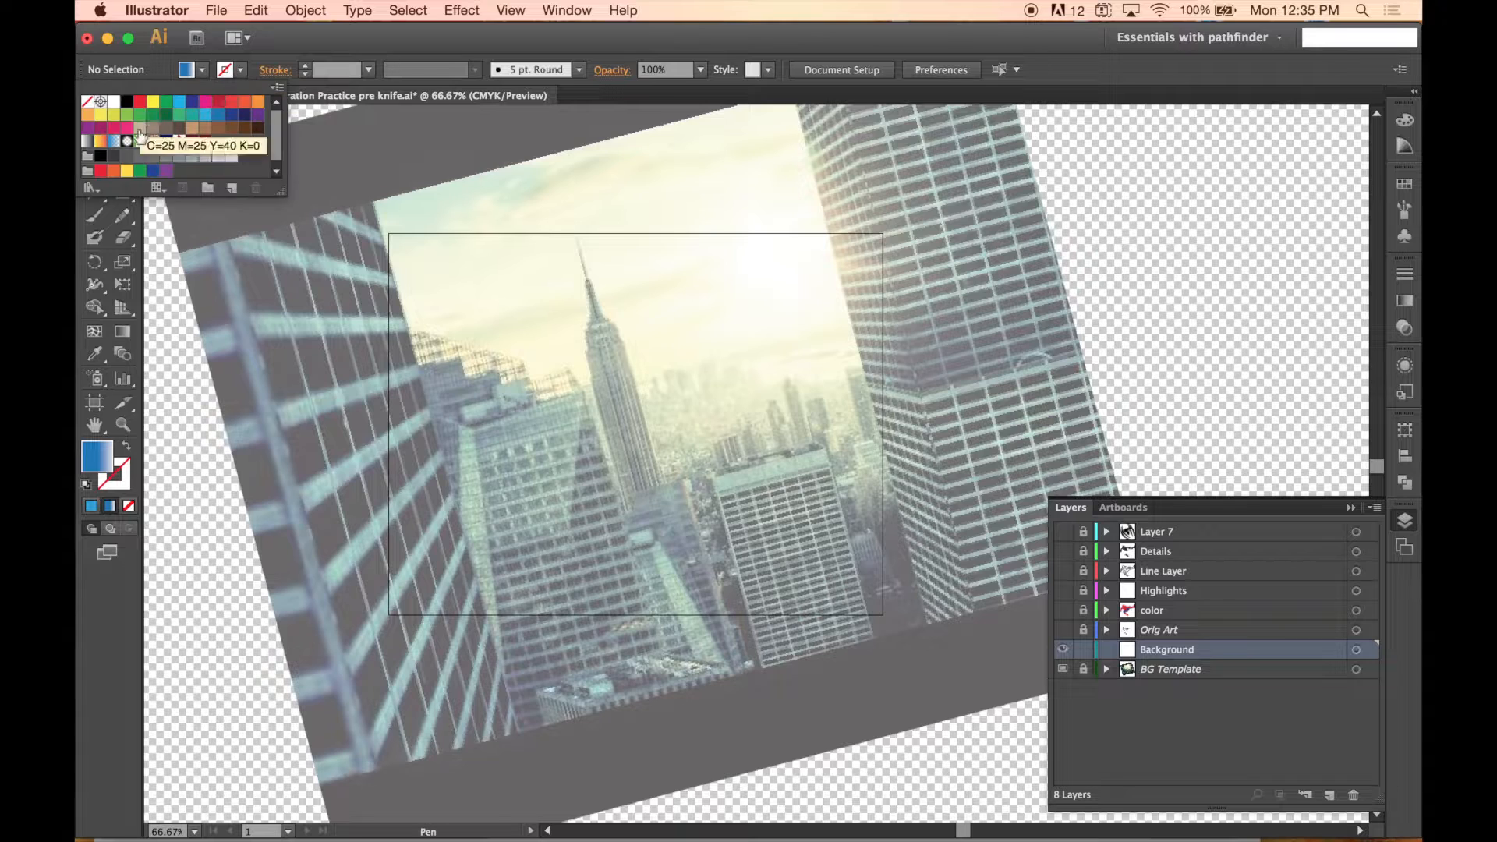
{"action": "left_click", "coordinate": [87, 141]}
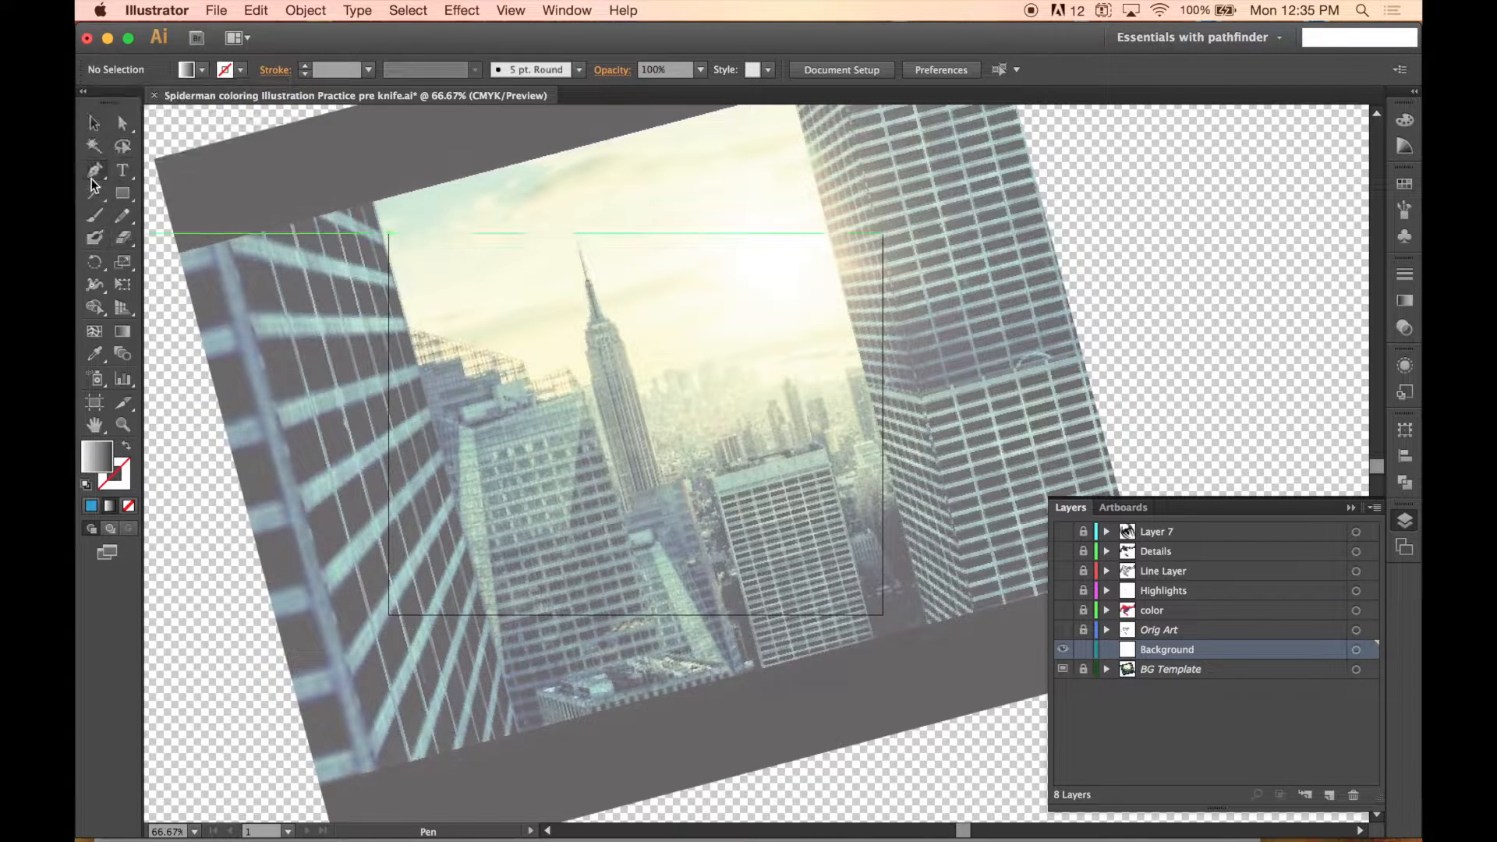
{"action": "left_click", "coordinate": [374, 204]}
{"action": "left_click", "coordinate": [493, 645]}
{"action": "left_click", "coordinate": [333, 661]}
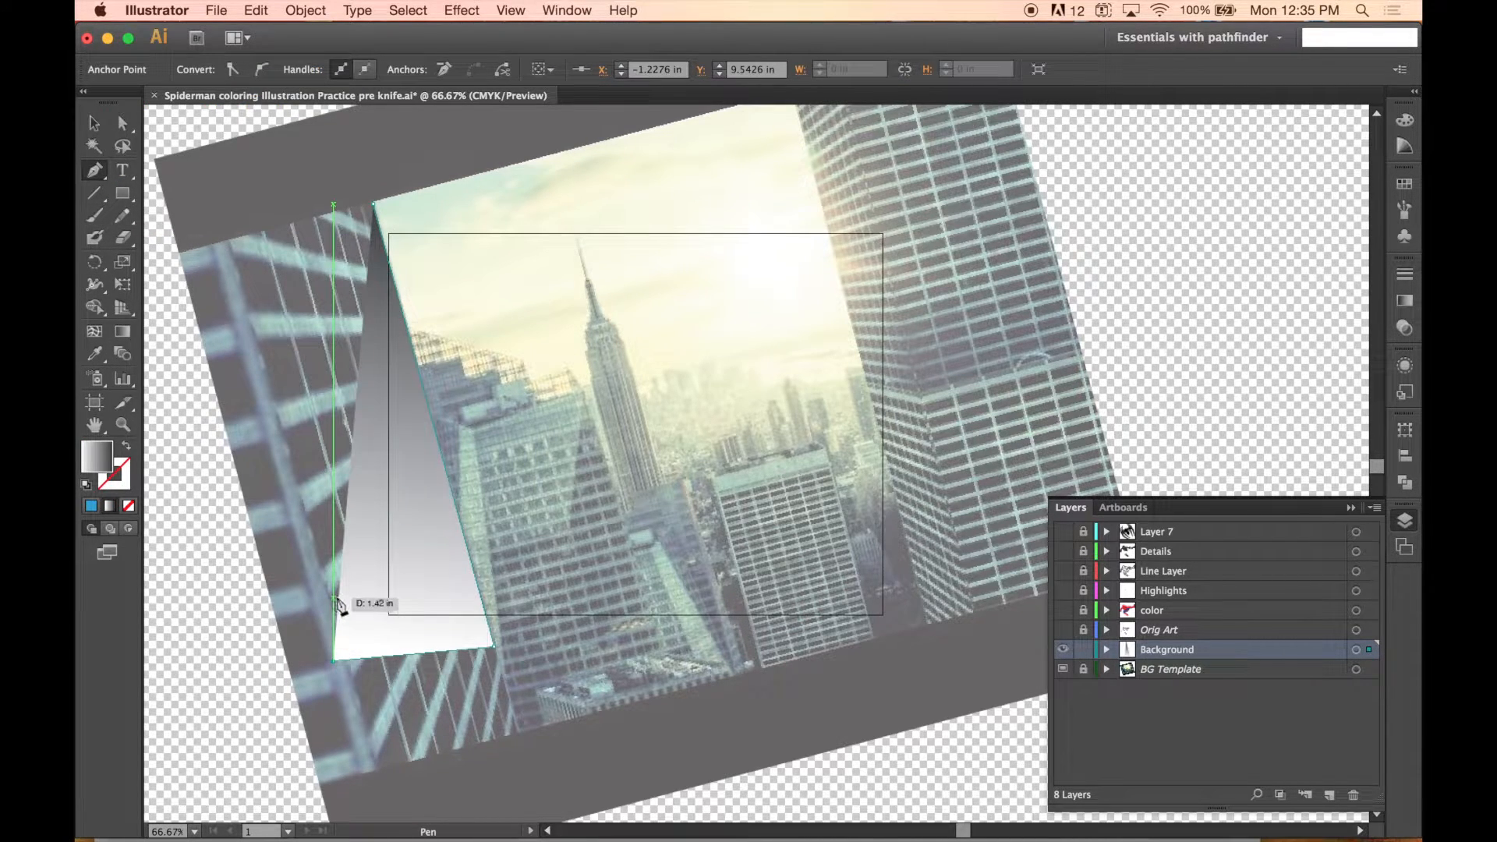
{"action": "key", "text": "super+shift+a"}
- Trace the flat-roofed building in the centre-right of the photo as a four-sided gradient shape
{"action": "left_click", "coordinate": [753, 646]}
{"action": "left_click", "coordinate": [713, 479]}
{"action": "left_click", "coordinate": [823, 451]}
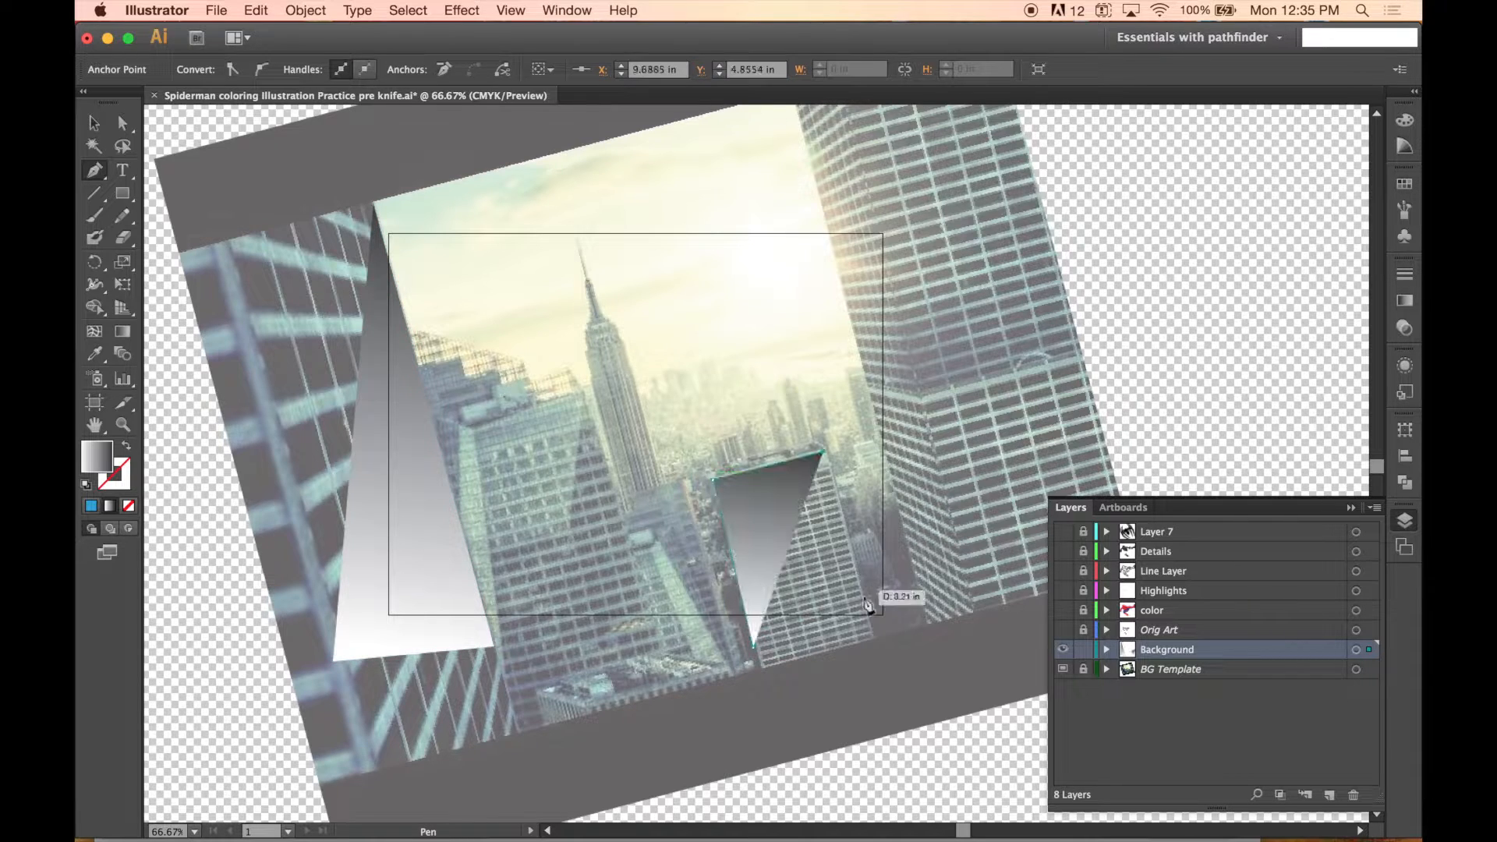
{"action": "left_click", "coordinate": [868, 630]}
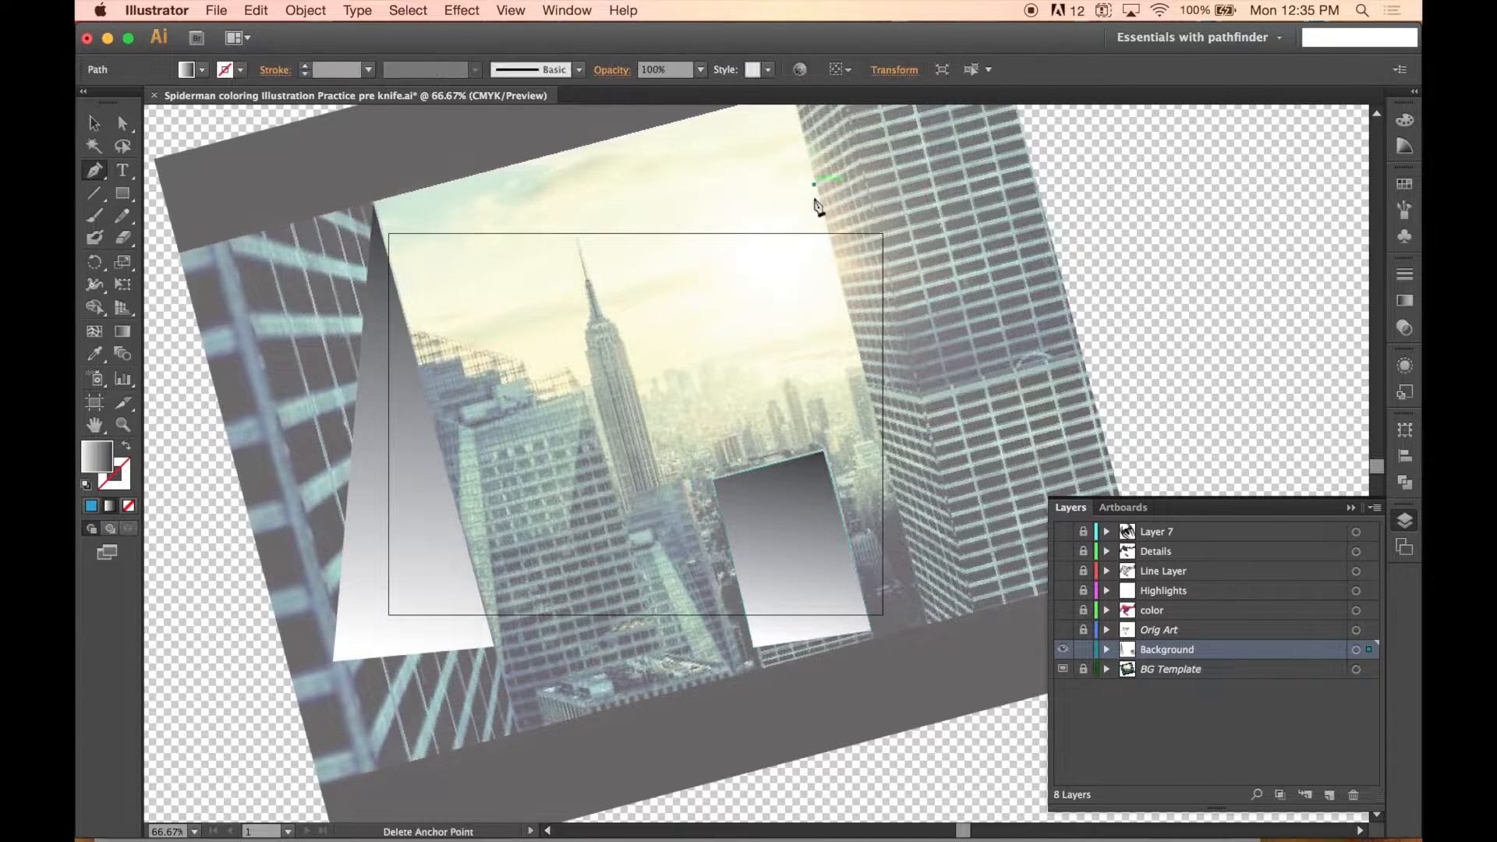
- Draw a closed four-sided gradient shape along the inner edge of the large skyscraper on the photo's right
{"action": "left_click", "coordinate": [814, 184]}
{"action": "left_click", "coordinate": [946, 169]}
{"action": "left_click", "coordinate": [952, 495]}
{"action": "left_click", "coordinate": [894, 496]}
{"action": "left_click", "coordinate": [814, 184]}
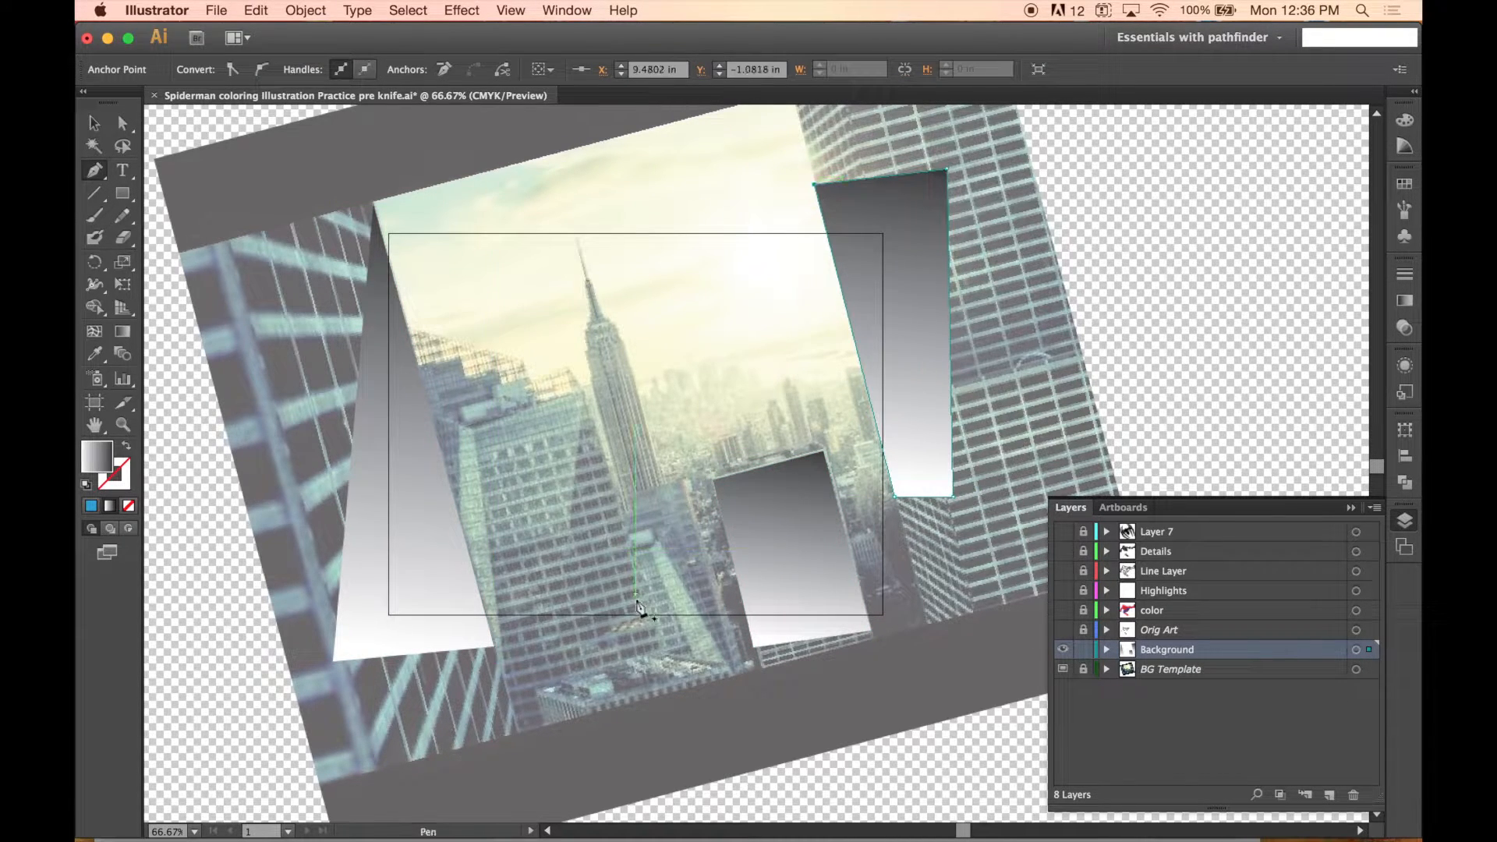
- Trace the front face of the tall building left of the Empire State Building as a gradient shape and deselect it
{"action": "left_click", "coordinate": [664, 709]}
{"action": "left_click", "coordinate": [584, 394]}
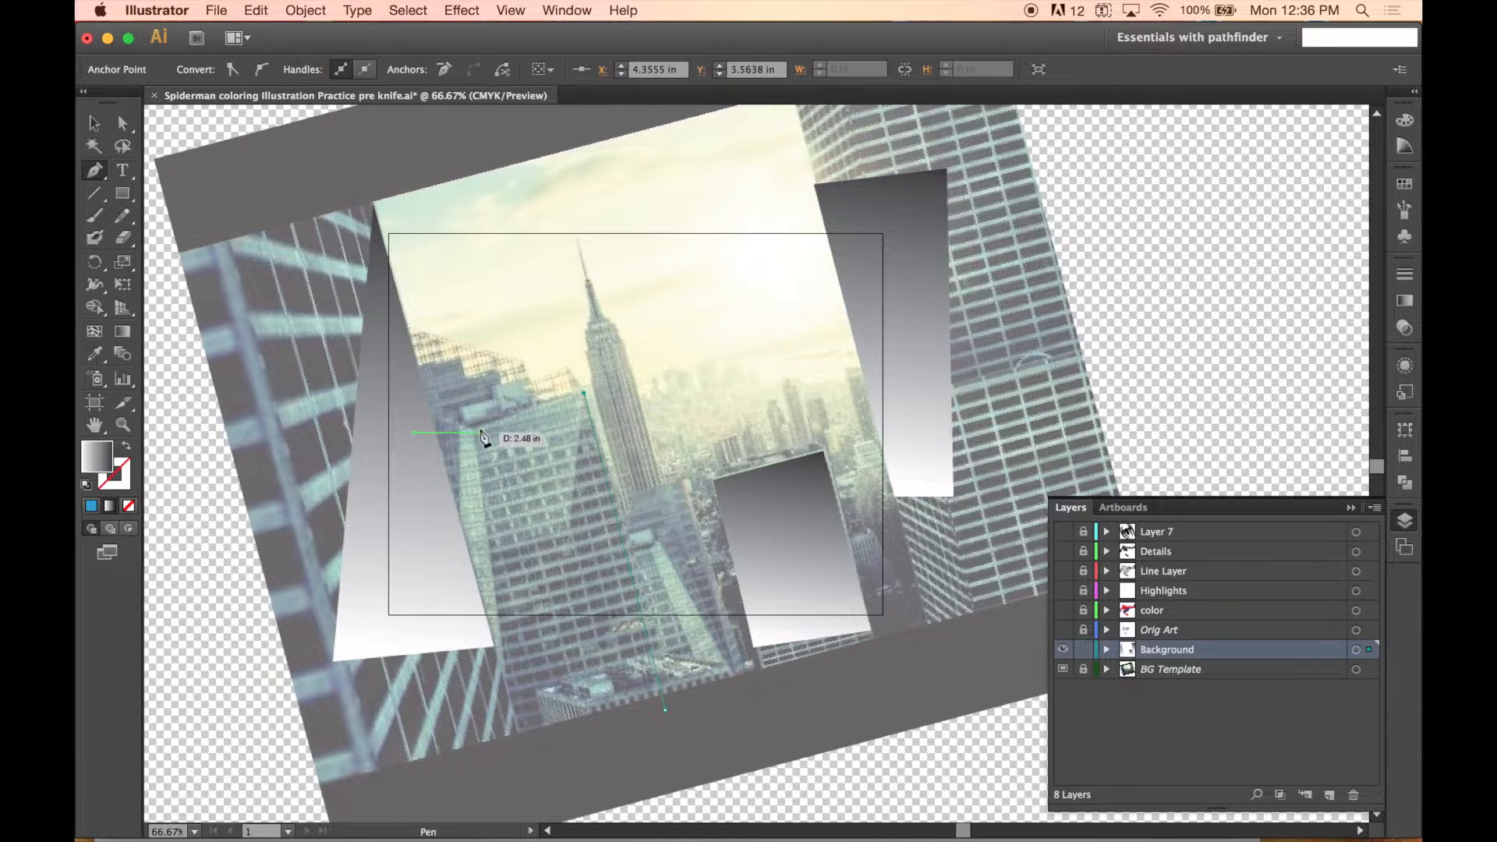
{"action": "left_click", "coordinate": [475, 431]}
{"action": "left_click", "coordinate": [503, 702]}
{"action": "key", "text": "a"}
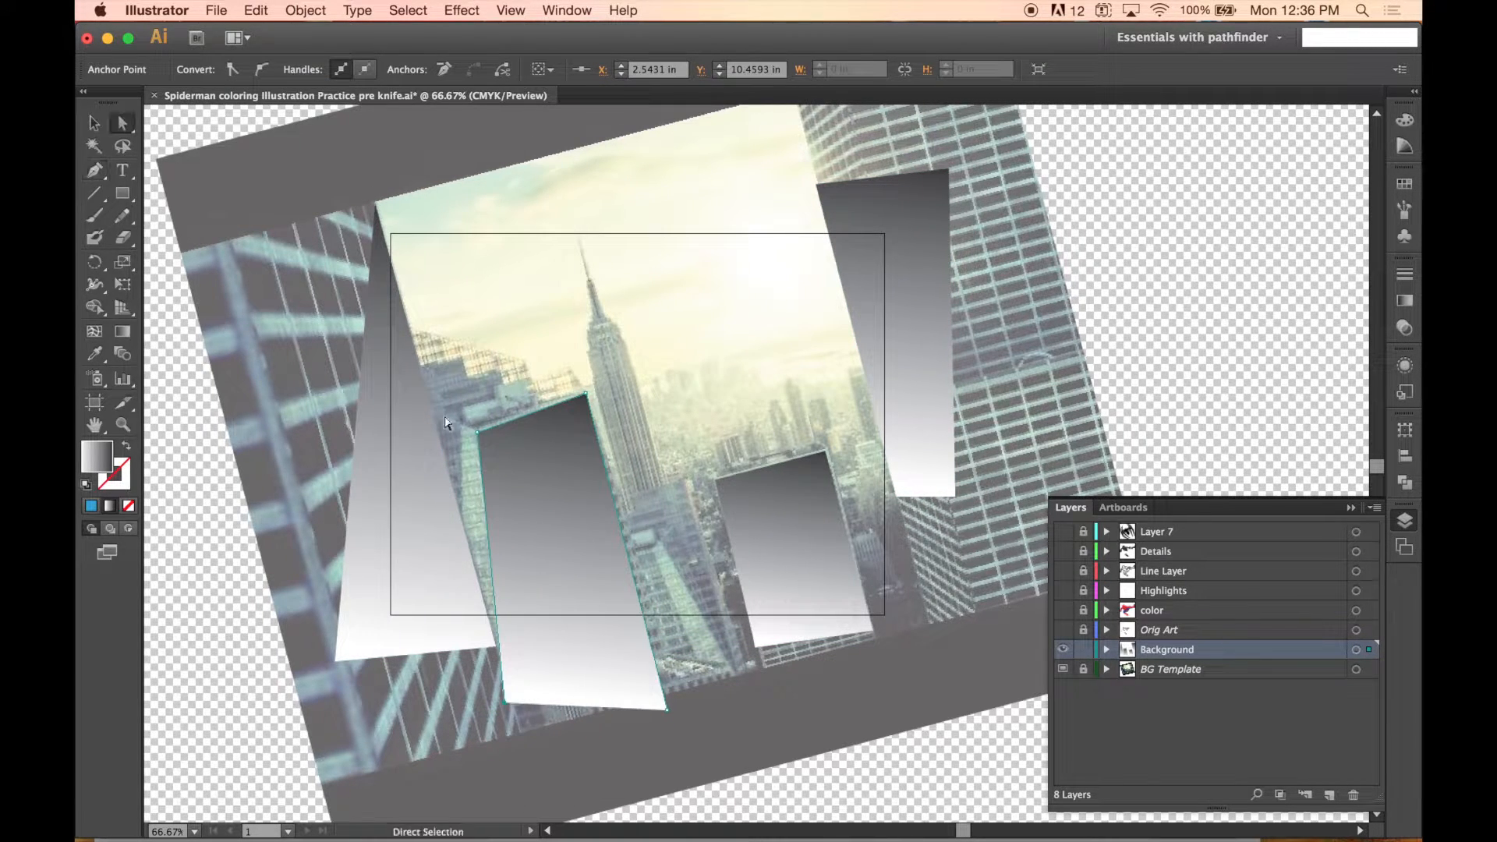
{"action": "left_click", "coordinate": [329, 380]}
- Draw a slanted gradient side wall from that building's upper-left corner and stack it at the bottom of the Background layer
{"action": "key", "text": "p"}
{"action": "left_click", "coordinate": [342, 393]}
{"action": "left_click", "coordinate": [477, 431]}
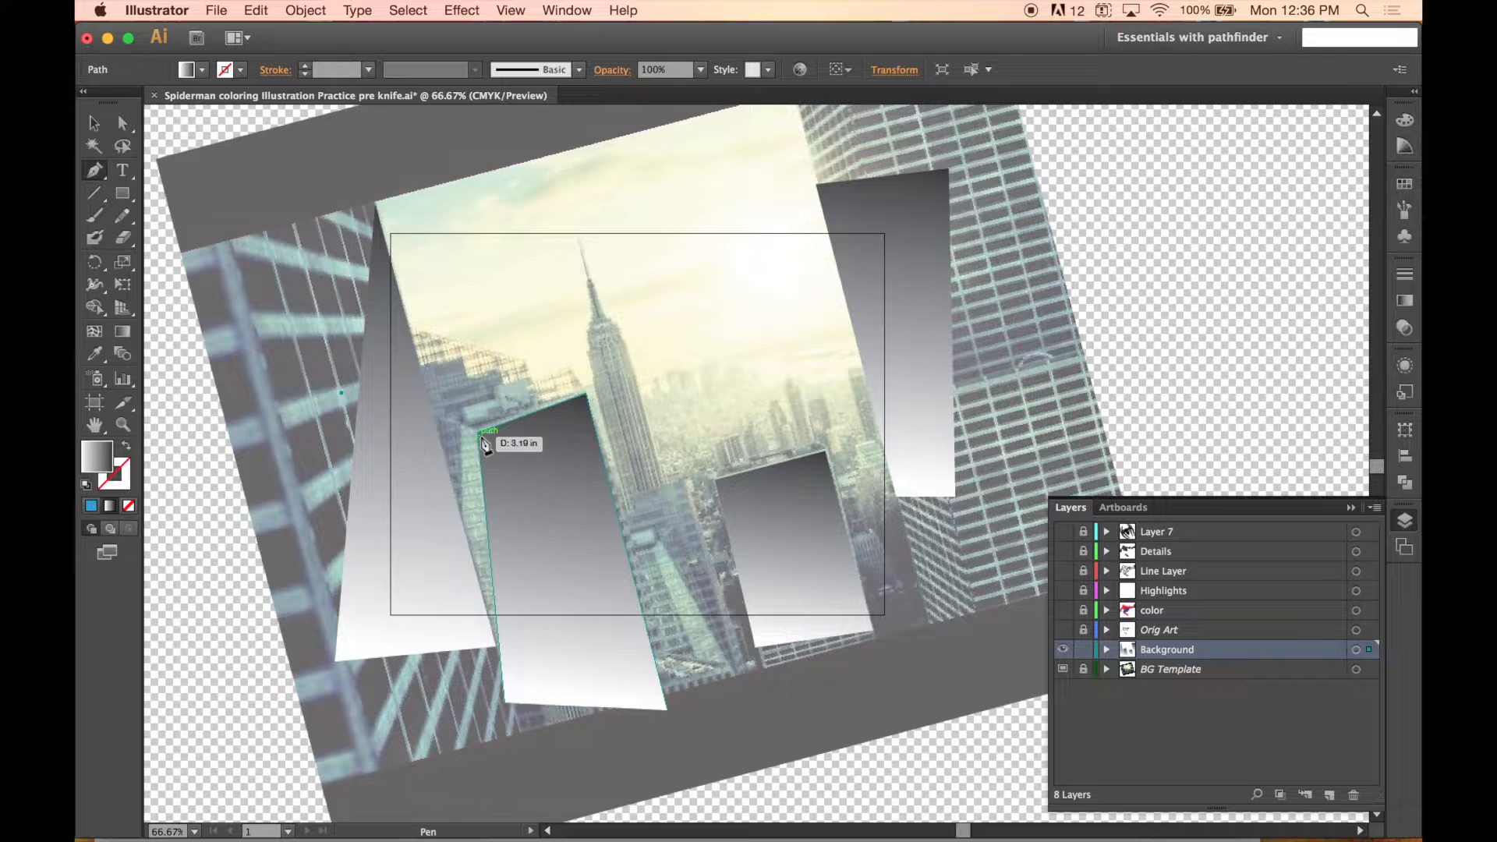
{"action": "left_click", "coordinate": [586, 740]}
{"action": "left_click", "coordinate": [513, 766]}
{"action": "left_click", "coordinate": [1106, 649]}
{"action": "left_click_drag", "start_coordinate": [1183, 669], "coordinate": [1182, 750]}
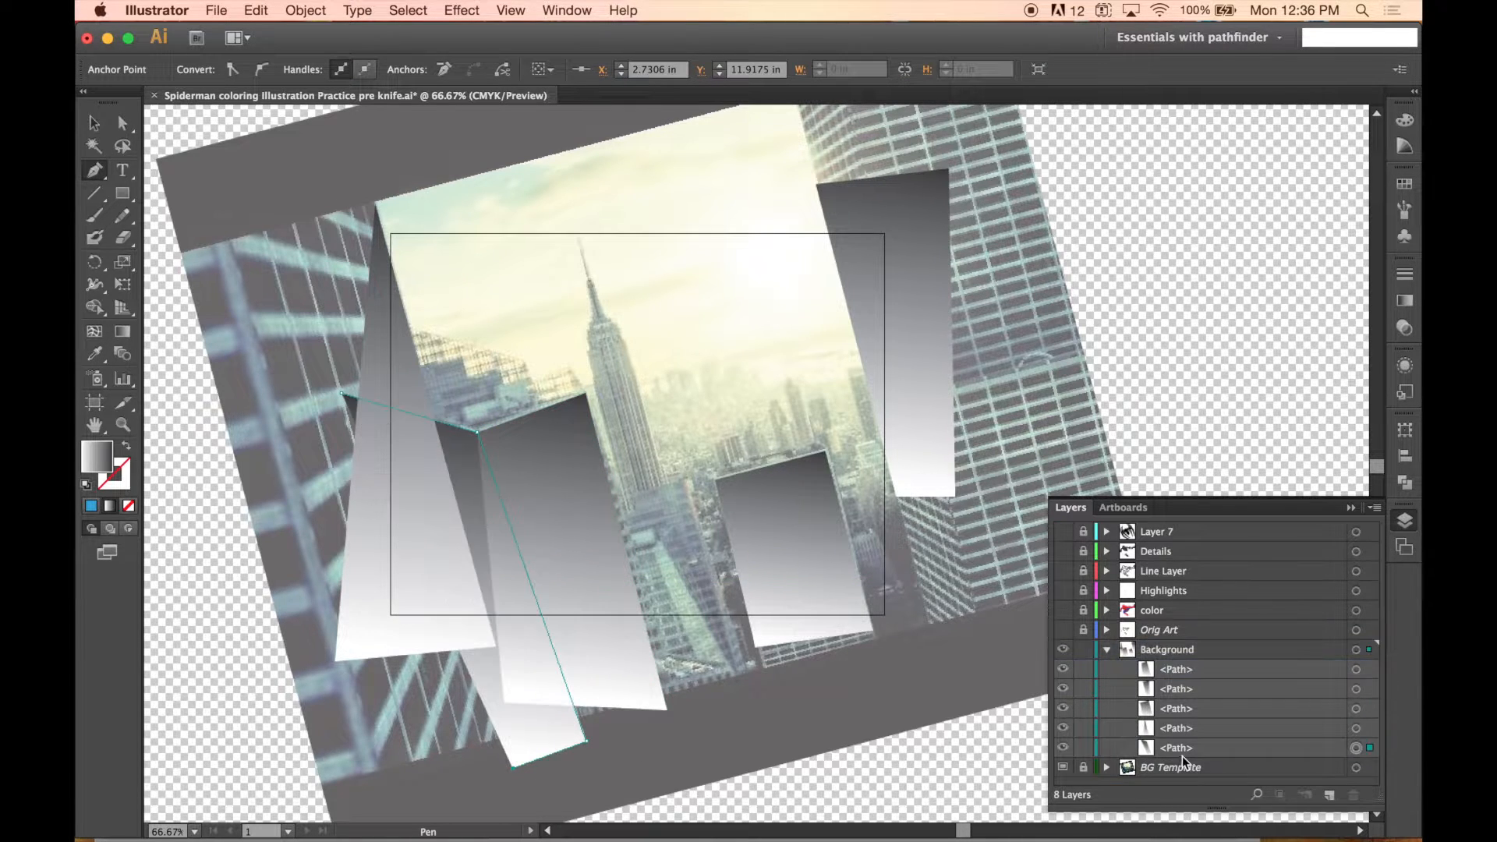
{"action": "key", "text": "a"}
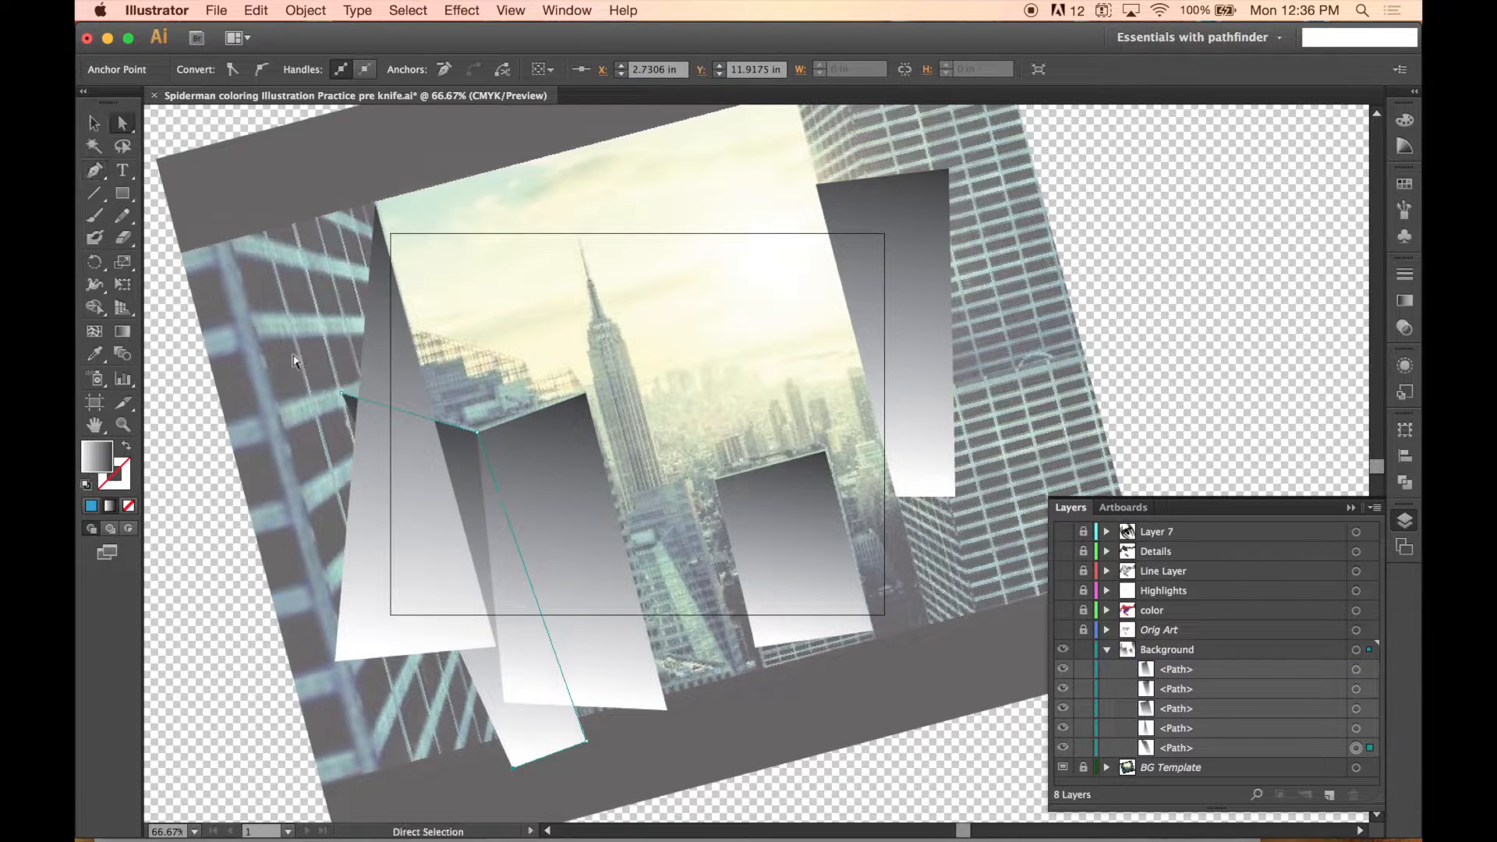
{"action": "left_click", "coordinate": [294, 358]}
- Draw a triangular gradient shape reaching the front building's upper-right corner, stack it at the bottom of the Background layer and deselect it
{"action": "key", "text": "p"}
{"action": "left_click", "coordinate": [271, 358]}
{"action": "left_click", "coordinate": [586, 393]}
{"action": "left_click", "coordinate": [628, 756]}
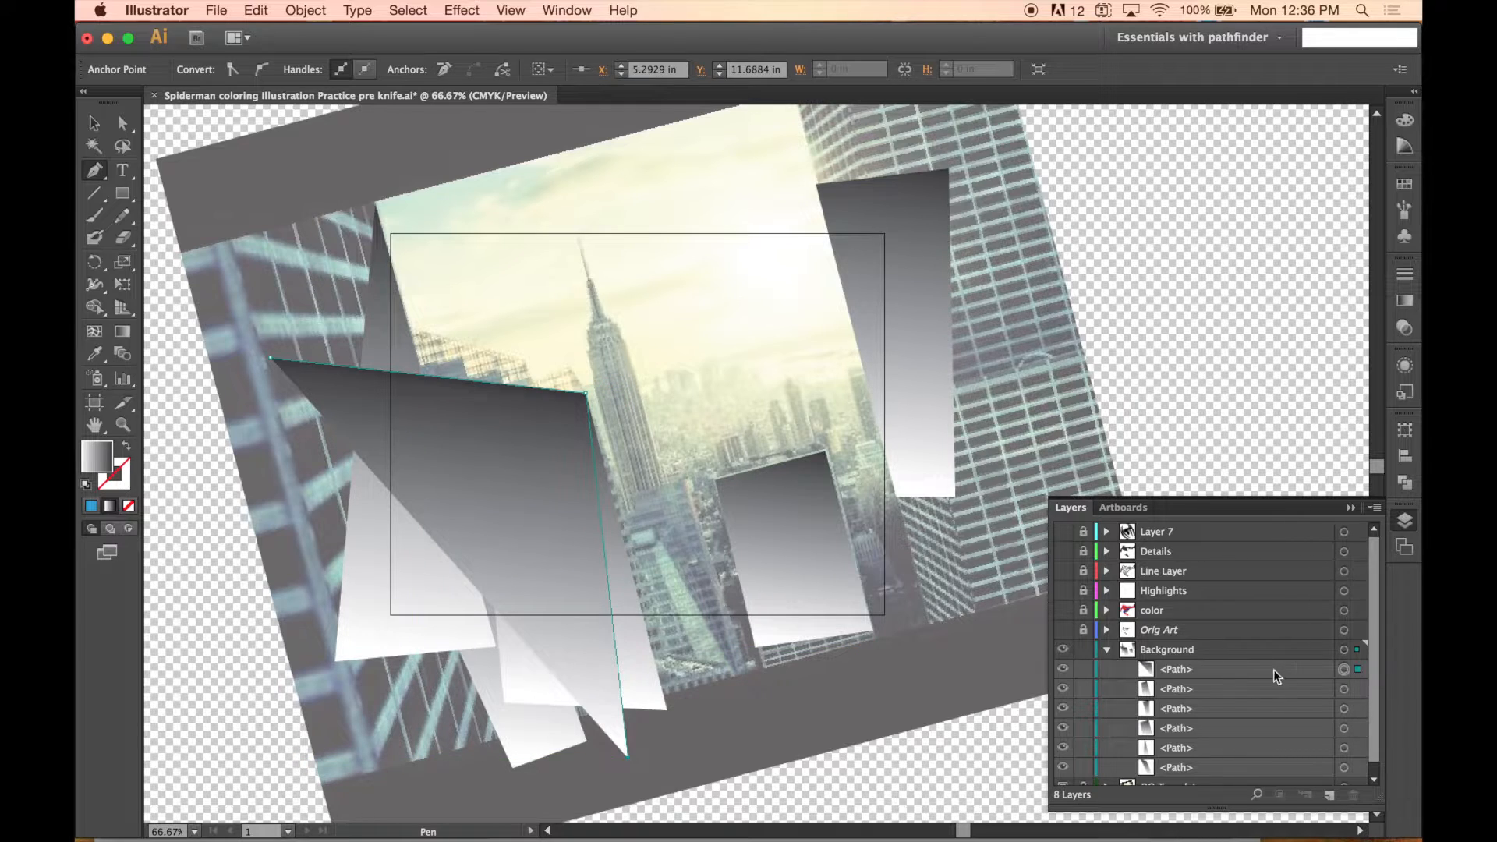
{"action": "left_click_drag", "start_coordinate": [1273, 672], "coordinate": [1239, 776]}
{"action": "left_click", "coordinate": [94, 124]}
{"action": "left_click", "coordinate": [687, 419]}
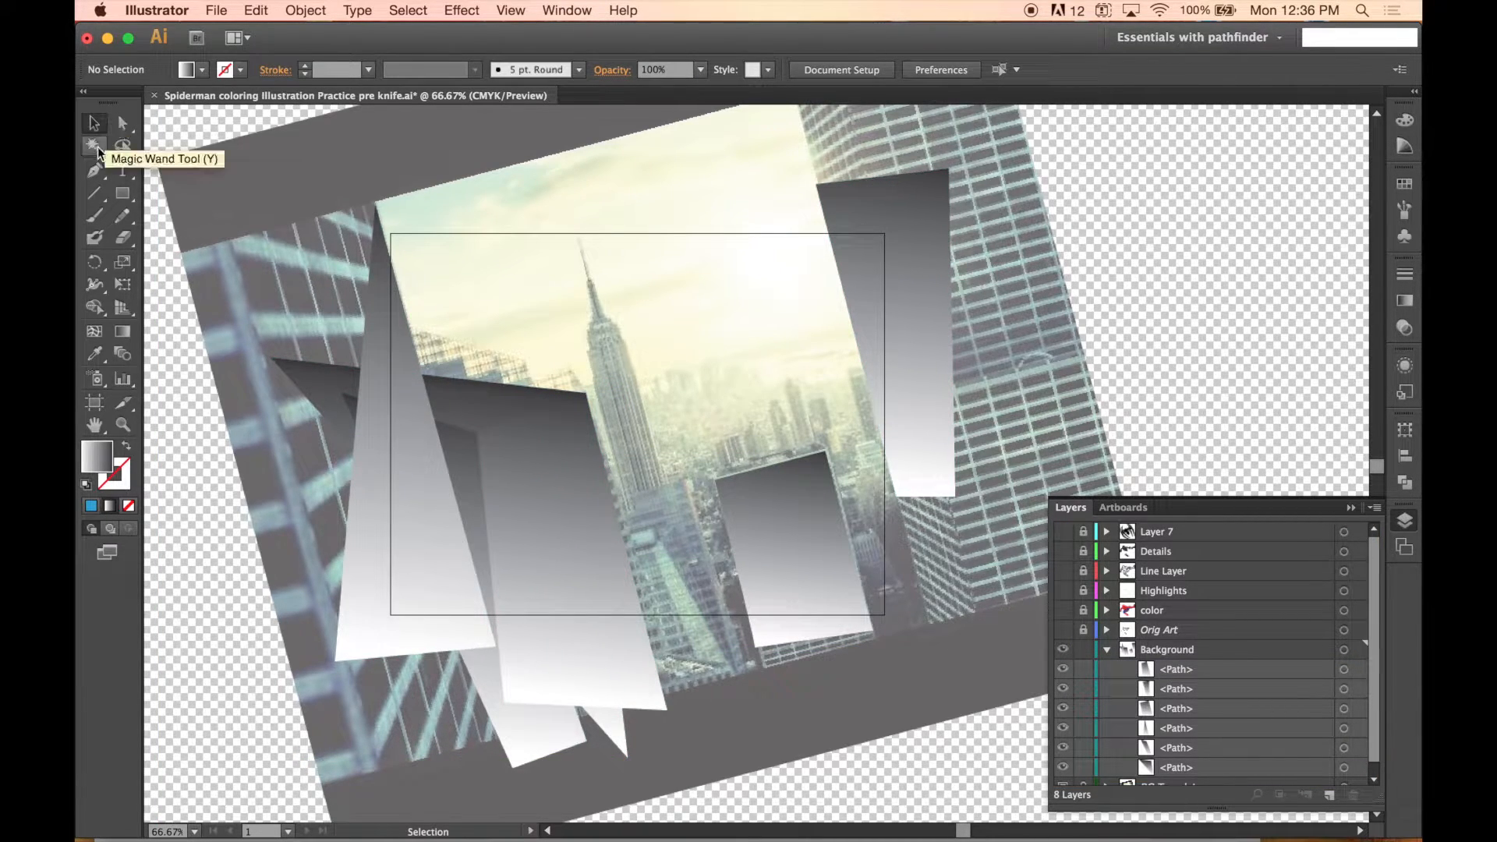
- Trace the jagged distant skyline from the right skyscraper to the left buildings, extending the shape down past the artboard's lower edge
{"action": "key", "text": "p"}
{"action": "left_click", "coordinate": [872, 364]}
{"action": "left_click", "coordinate": [846, 371]}
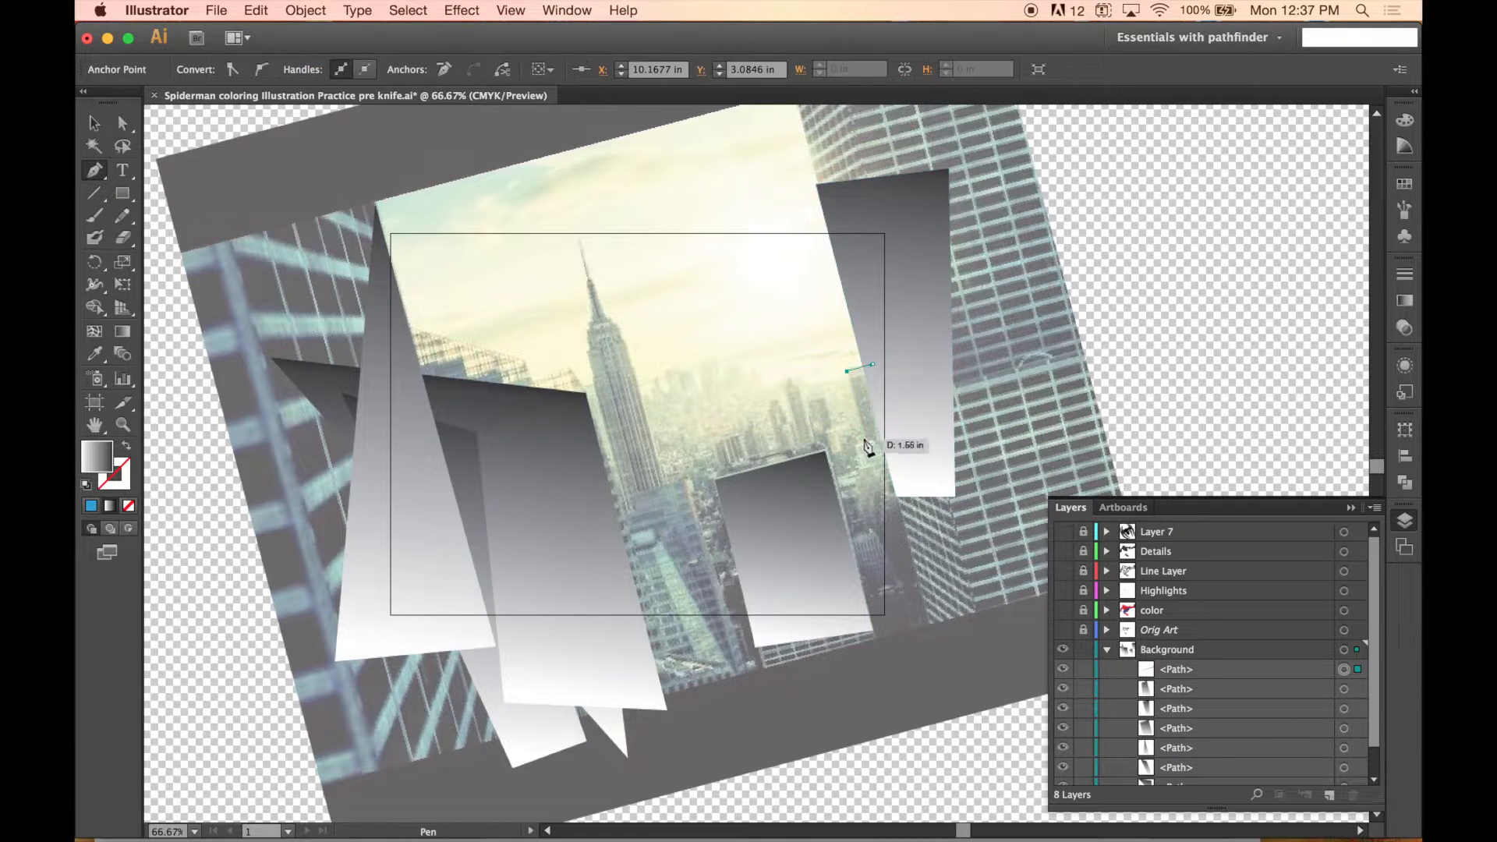
{"action": "left_click", "coordinate": [863, 438]}
{"action": "left_click", "coordinate": [846, 438]}
{"action": "left_click", "coordinate": [838, 411]}
{"action": "left_click", "coordinate": [828, 411]}
{"action": "left_click", "coordinate": [827, 399]}
{"action": "left_click", "coordinate": [804, 401]}
{"action": "left_click", "coordinate": [810, 433]}
{"action": "left_click", "coordinate": [805, 432]}
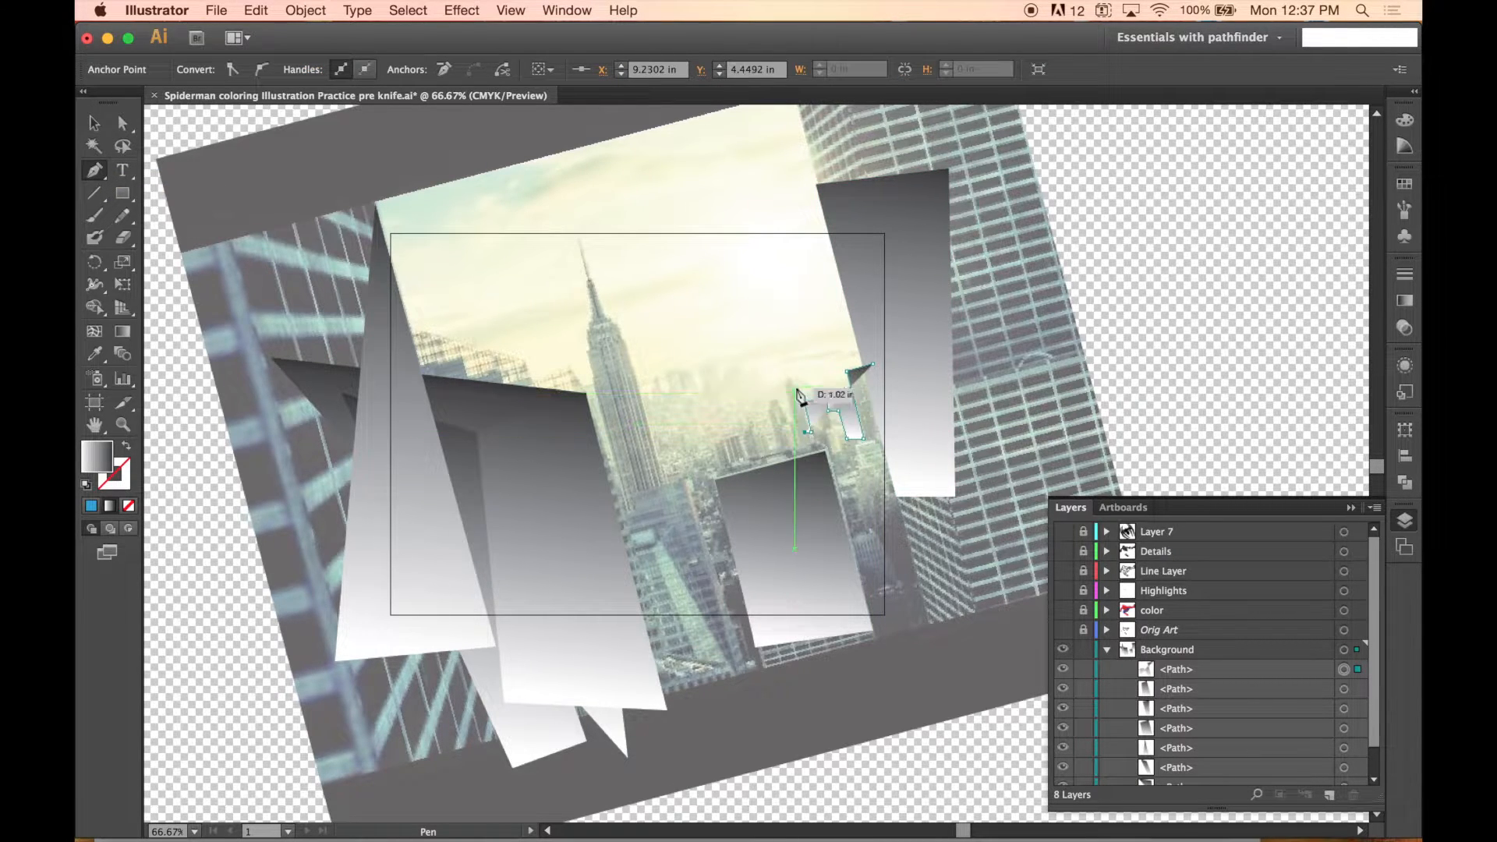
{"action": "left_click", "coordinate": [793, 388]}
{"action": "left_click", "coordinate": [783, 392]}
{"action": "left_click", "coordinate": [794, 433]}
{"action": "left_click", "coordinate": [782, 414]}
{"action": "left_click", "coordinate": [778, 406]}
{"action": "left_click", "coordinate": [777, 401]}
{"action": "left_click", "coordinate": [764, 401]}
{"action": "left_click", "coordinate": [765, 415]}
{"action": "left_click", "coordinate": [772, 432]}
{"action": "left_click", "coordinate": [769, 445]}
{"action": "left_click", "coordinate": [758, 426]}
{"action": "left_click", "coordinate": [748, 425]}
{"action": "left_click", "coordinate": [747, 460]}
{"action": "left_click", "coordinate": [737, 435]}
{"action": "left_click", "coordinate": [710, 437]}
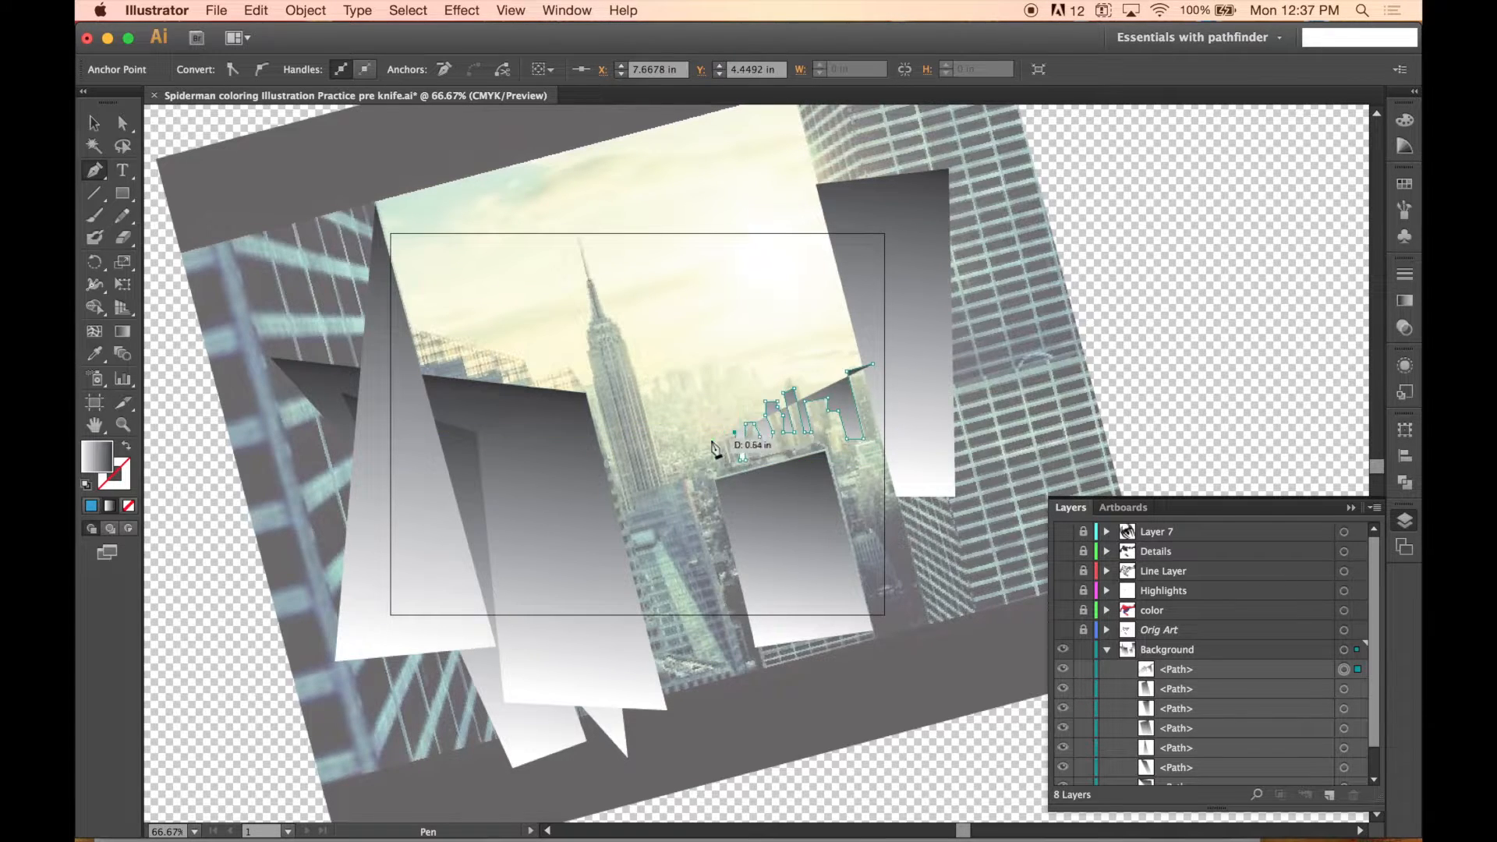
{"action": "left_click", "coordinate": [711, 468]}
{"action": "left_click", "coordinate": [693, 456]}
{"action": "left_click", "coordinate": [672, 454]}
{"action": "left_click", "coordinate": [652, 469]}
{"action": "left_click", "coordinate": [628, 474]}
{"action": "left_click", "coordinate": [609, 483]}
{"action": "left_click", "coordinate": [582, 484]}
{"action": "left_click", "coordinate": [596, 531]}
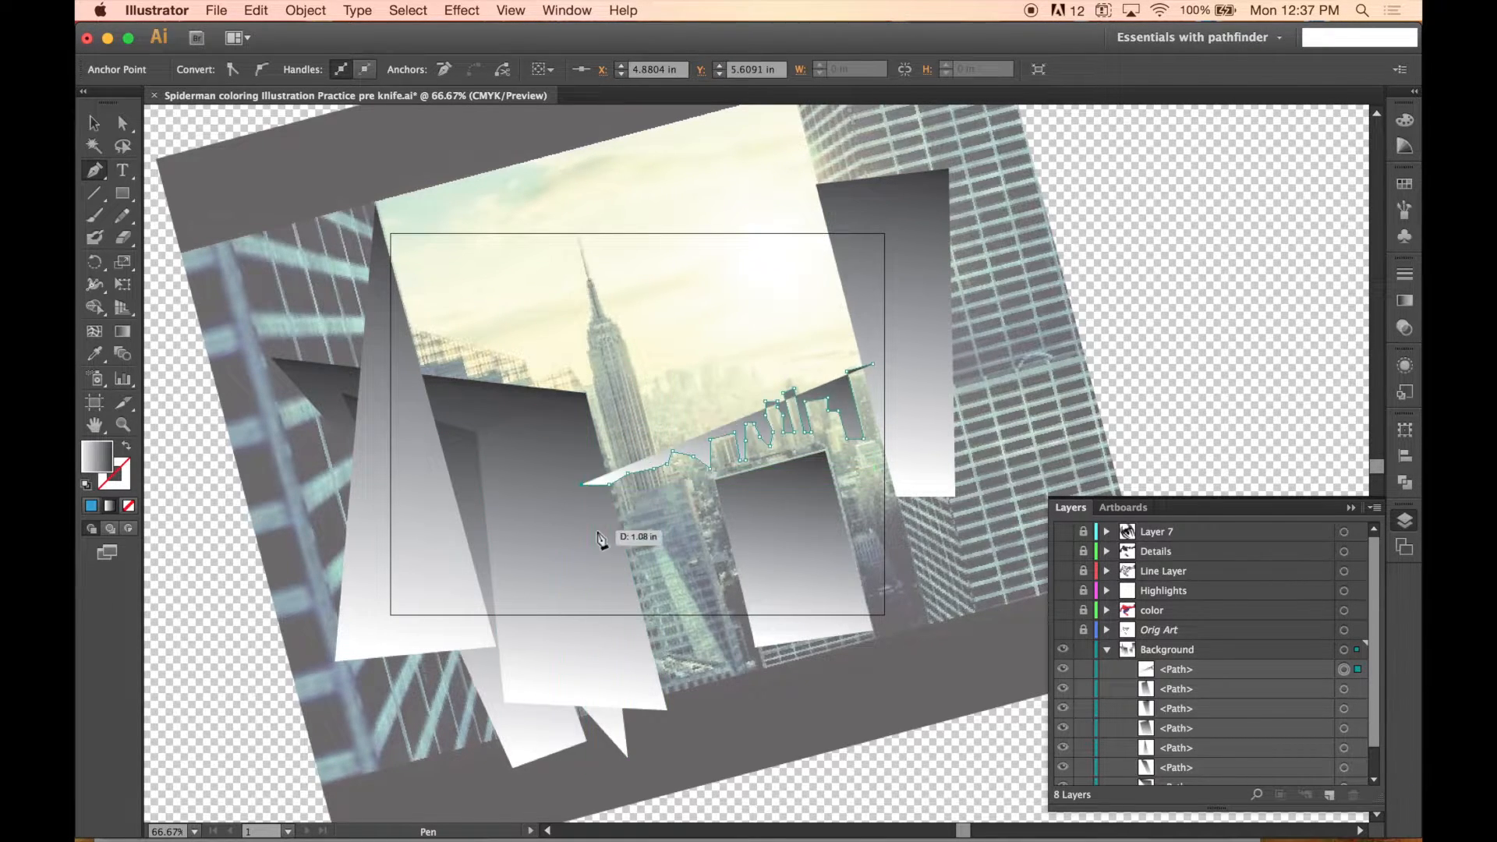
{"action": "left_click", "coordinate": [650, 727]}
{"action": "left_click", "coordinate": [945, 663]}
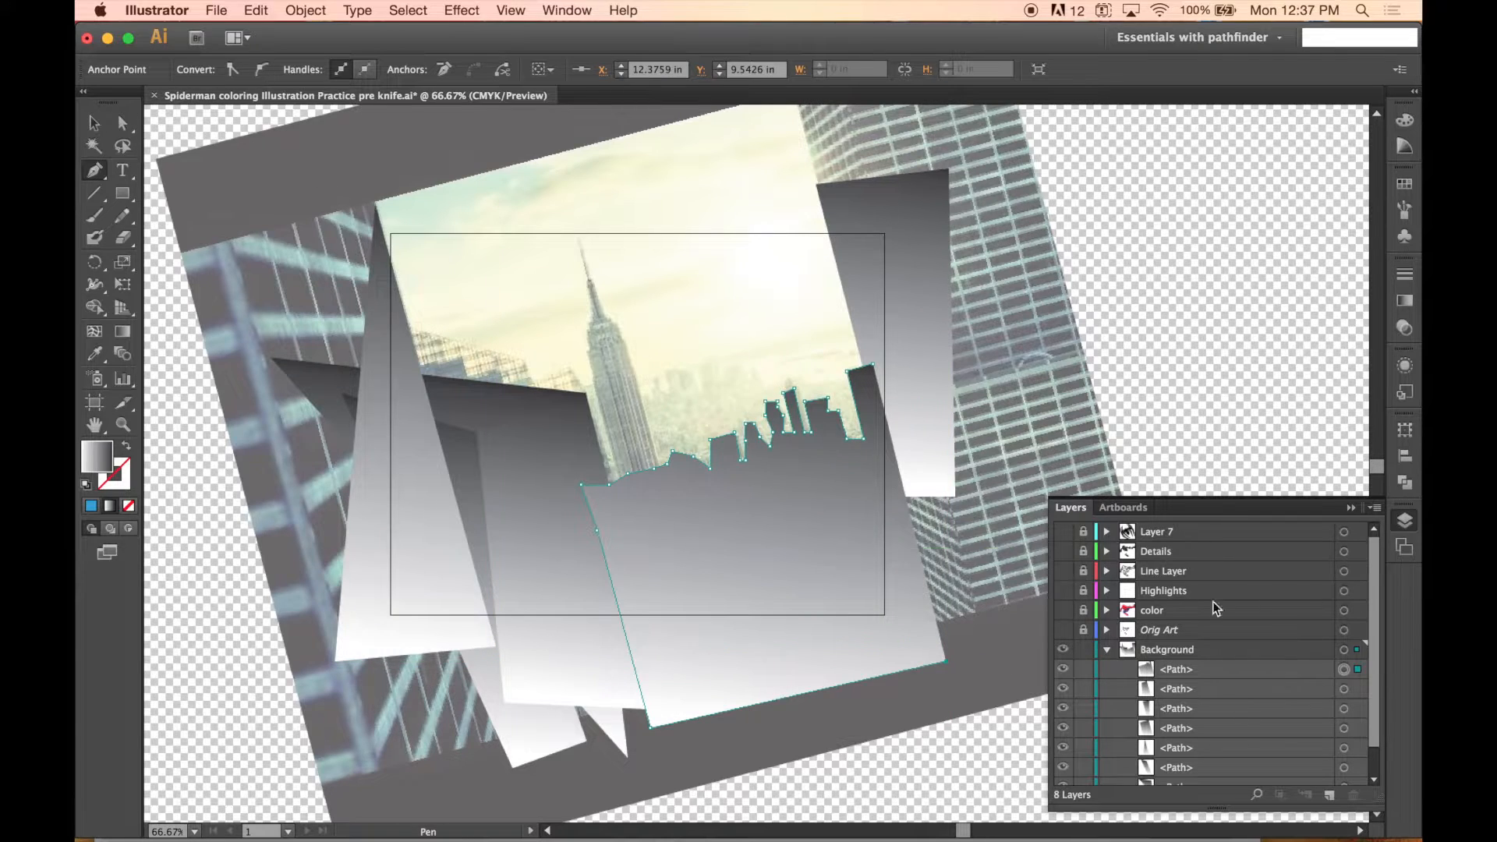
- Fill the skyline shape with a light brown swatch and stack it at the bottom of the Background layer
{"action": "left_click", "coordinate": [93, 123]}
{"action": "left_click", "coordinate": [201, 70]}
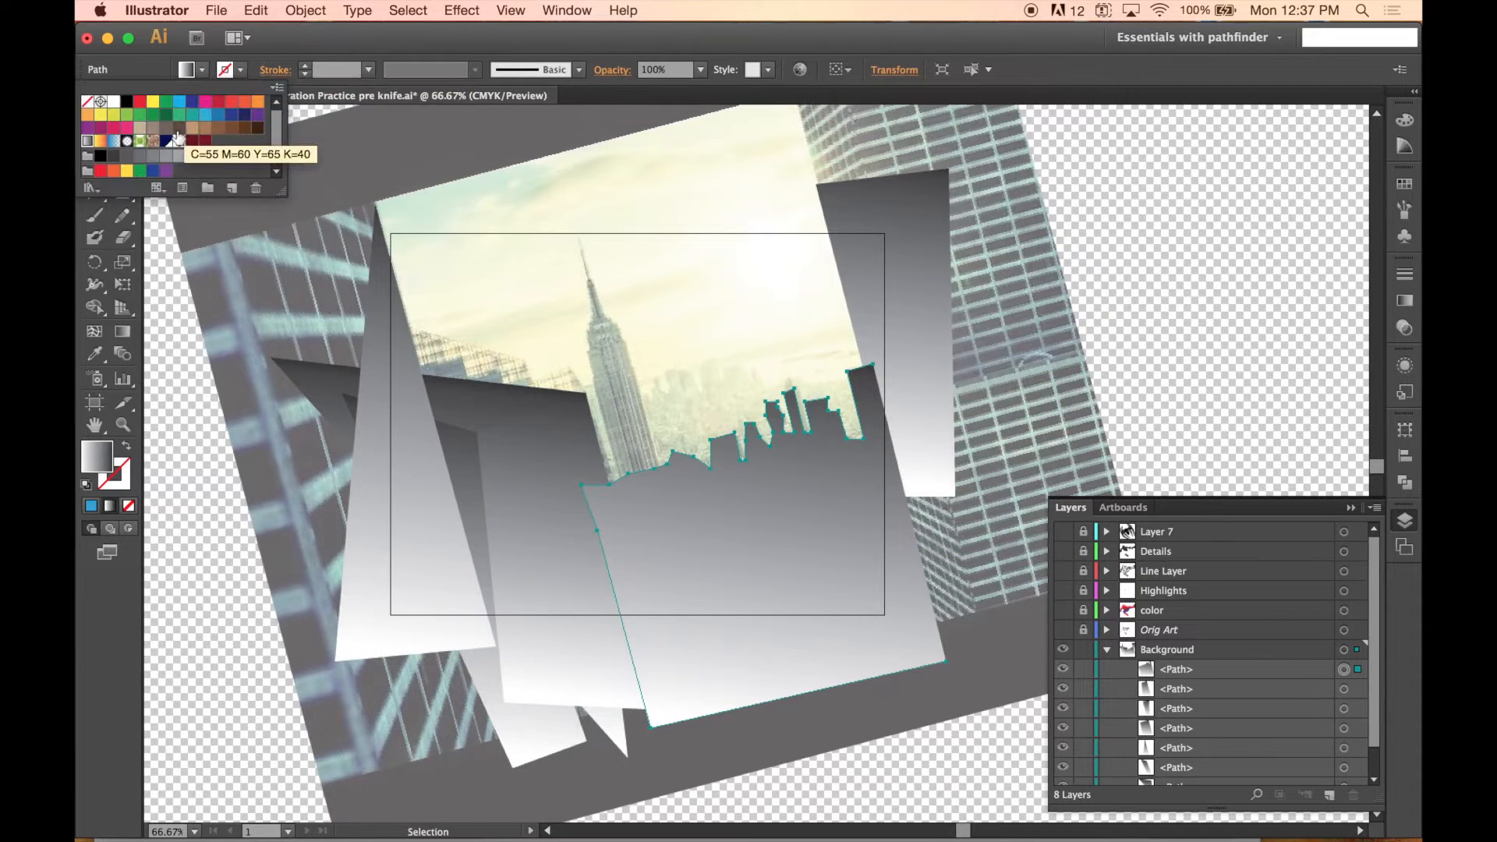
{"action": "left_click", "coordinate": [154, 128]}
{"action": "left_click_drag", "start_coordinate": [1306, 675], "coordinate": [1245, 769]}
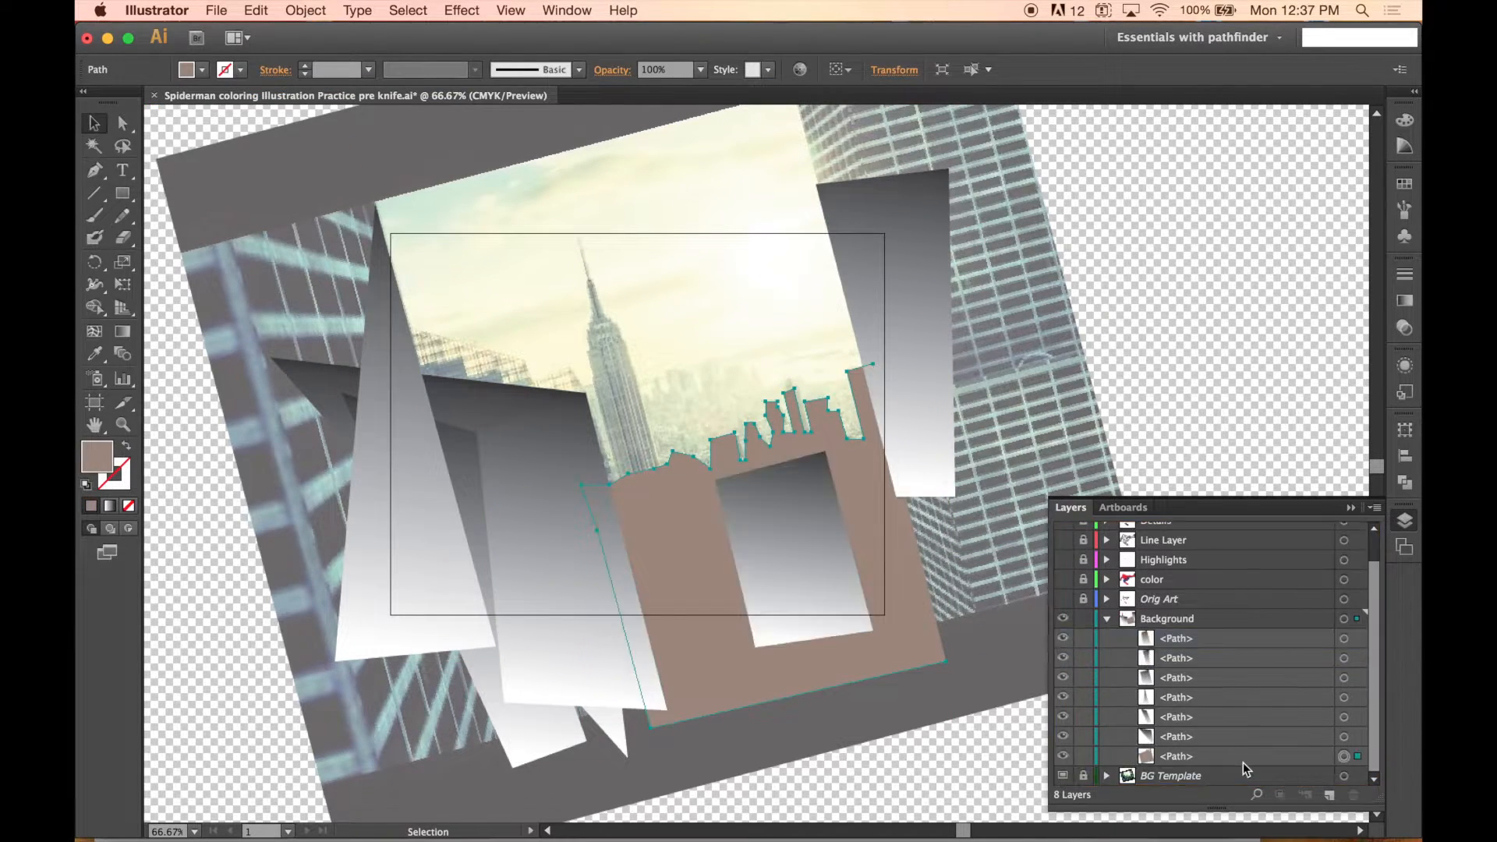
- Draw the right half of a stepped skyscraper with a straight vertical inner edge, from a pointed top down below the artboard
{"action": "key", "text": "p"}
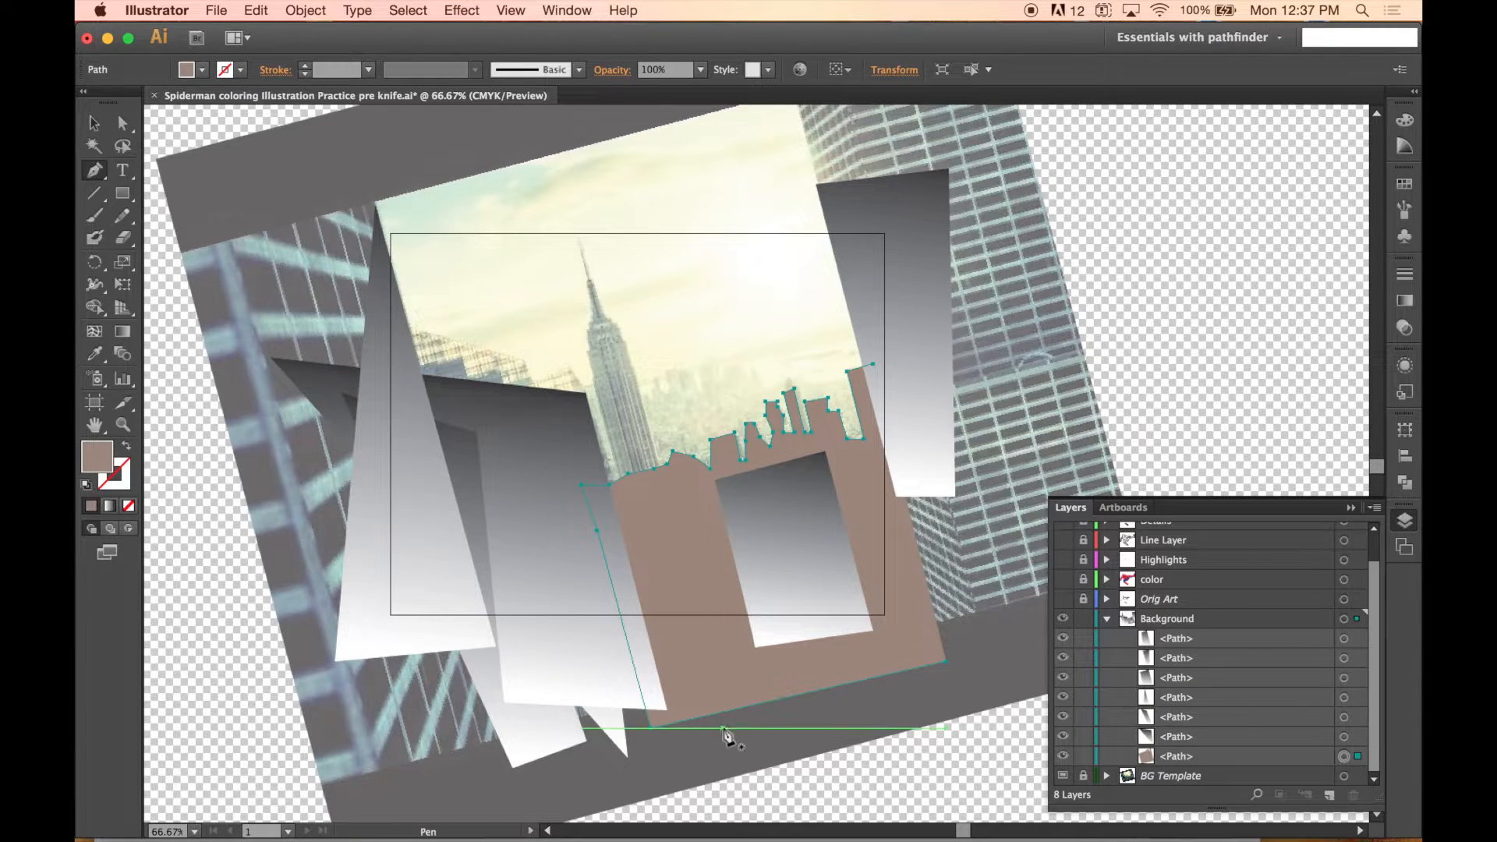
{"action": "left_click", "coordinate": [723, 728]}
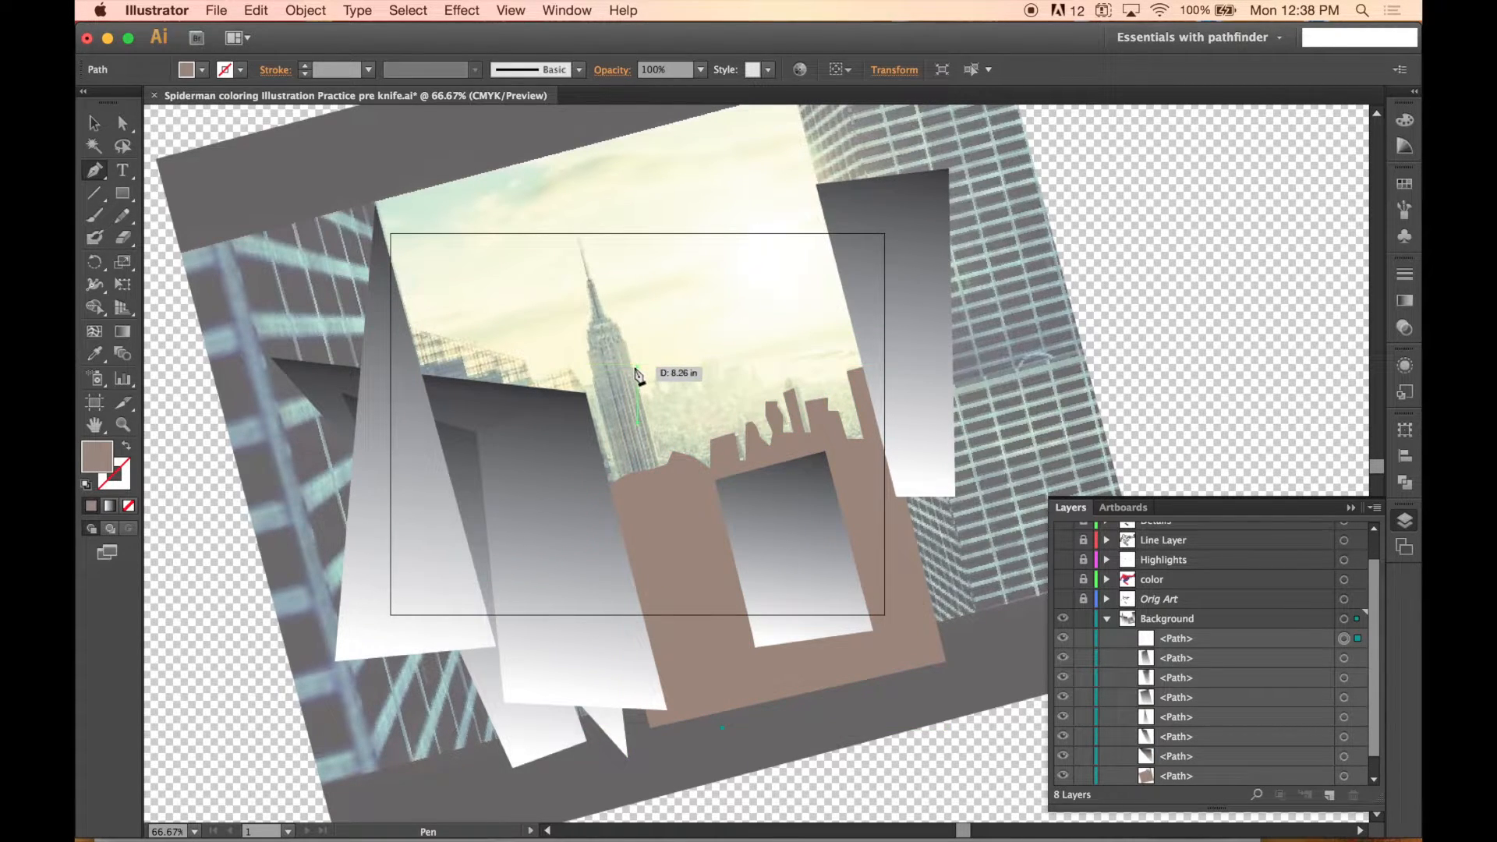
{"action": "left_click", "coordinate": [715, 346]}
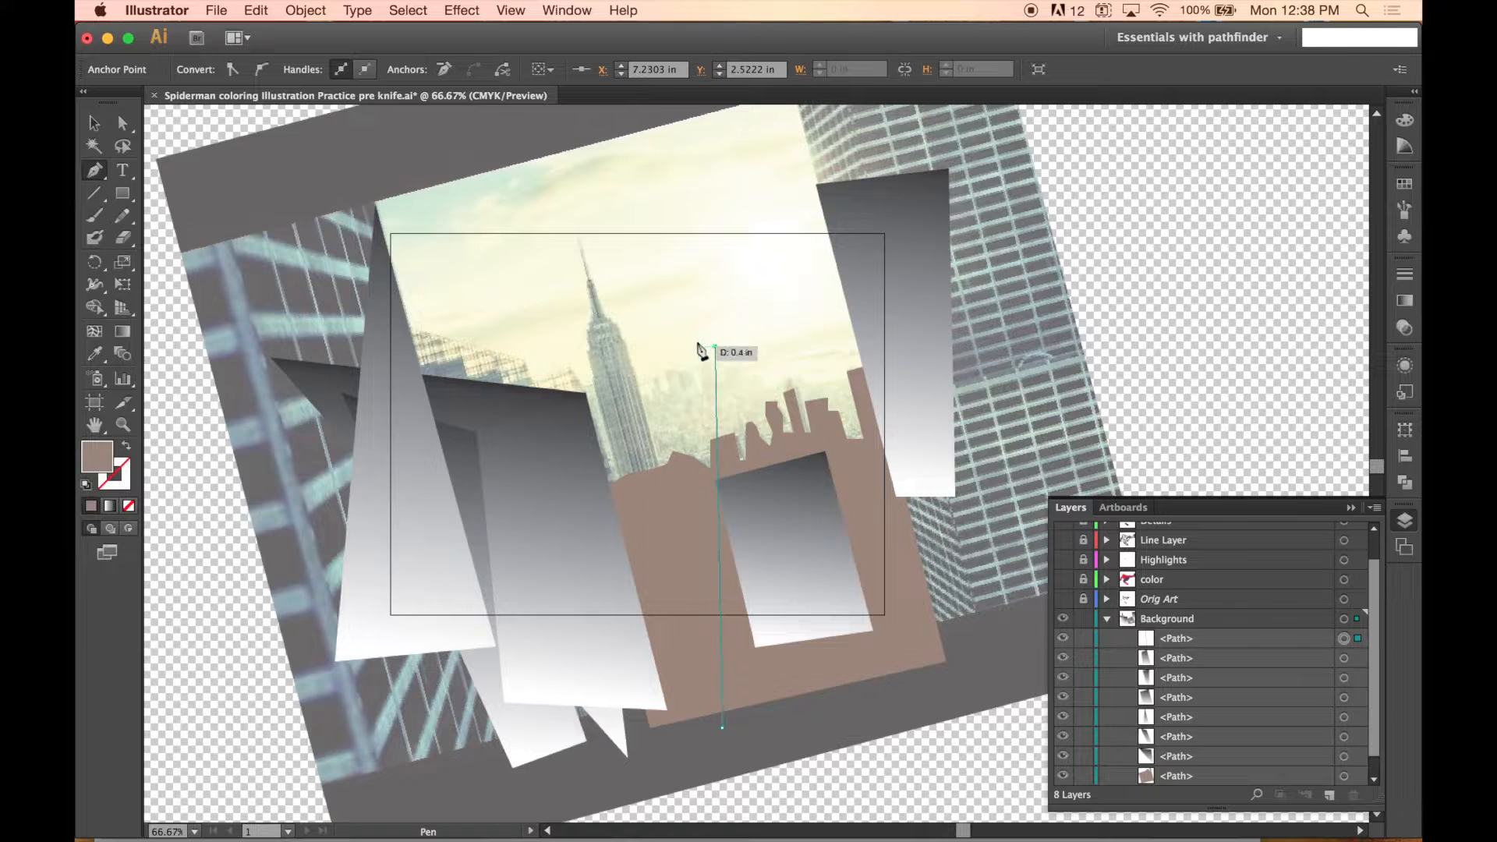
{"action": "left_click", "coordinate": [697, 347]}
{"action": "left_click", "coordinate": [682, 328]}
{"action": "left_click", "coordinate": [683, 312]}
{"action": "left_click", "coordinate": [671, 312]}
{"action": "left_click", "coordinate": [671, 296]}
{"action": "left_click", "coordinate": [659, 292]}
{"action": "left_click", "coordinate": [654, 260]}
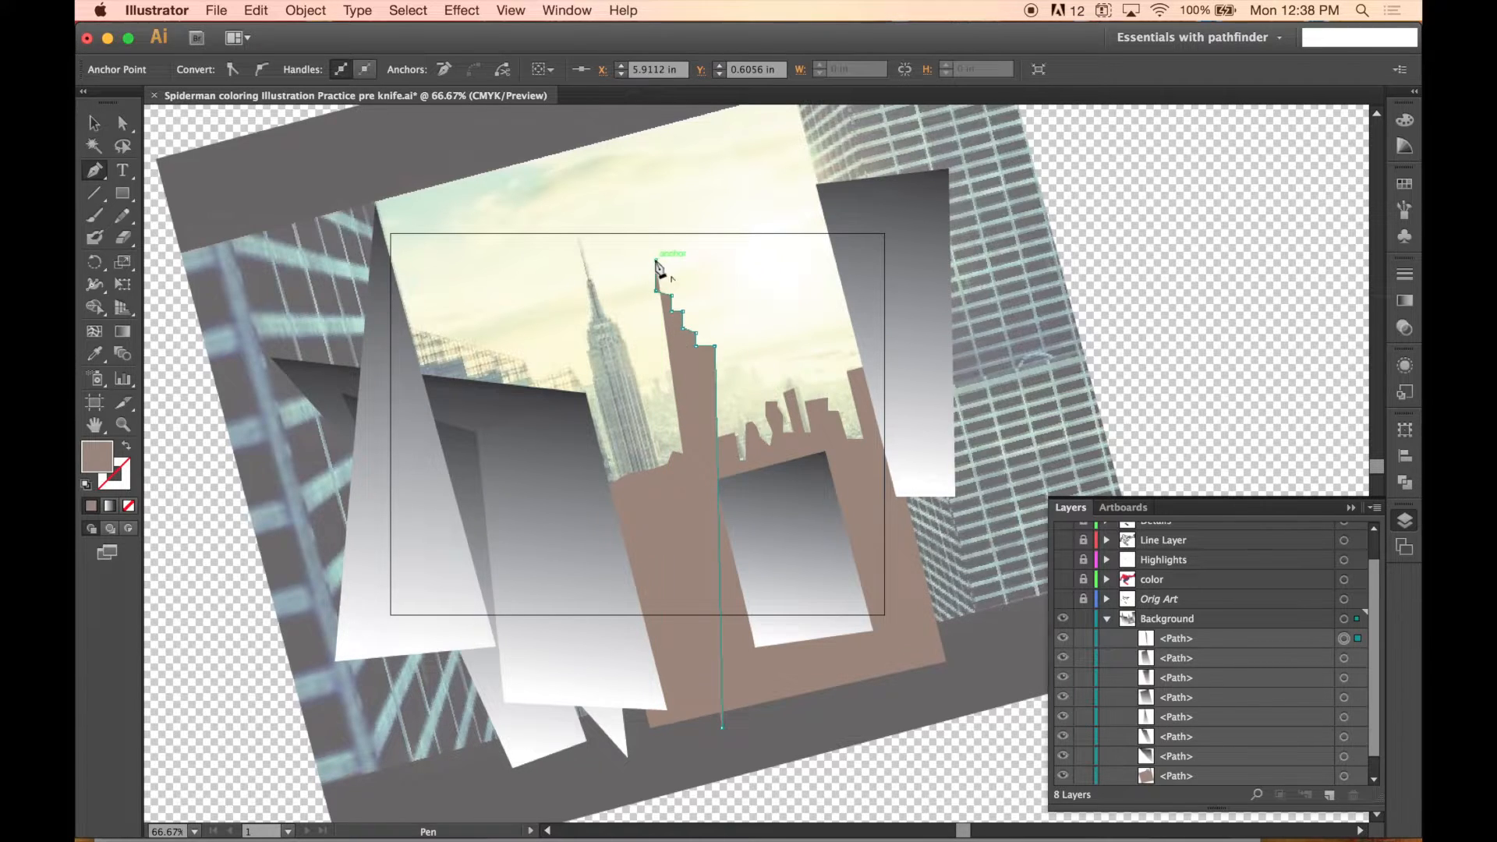
{"action": "left_click", "coordinate": [656, 741]}
{"action": "left_click", "coordinate": [722, 728]}
{"action": "key", "text": "v"}
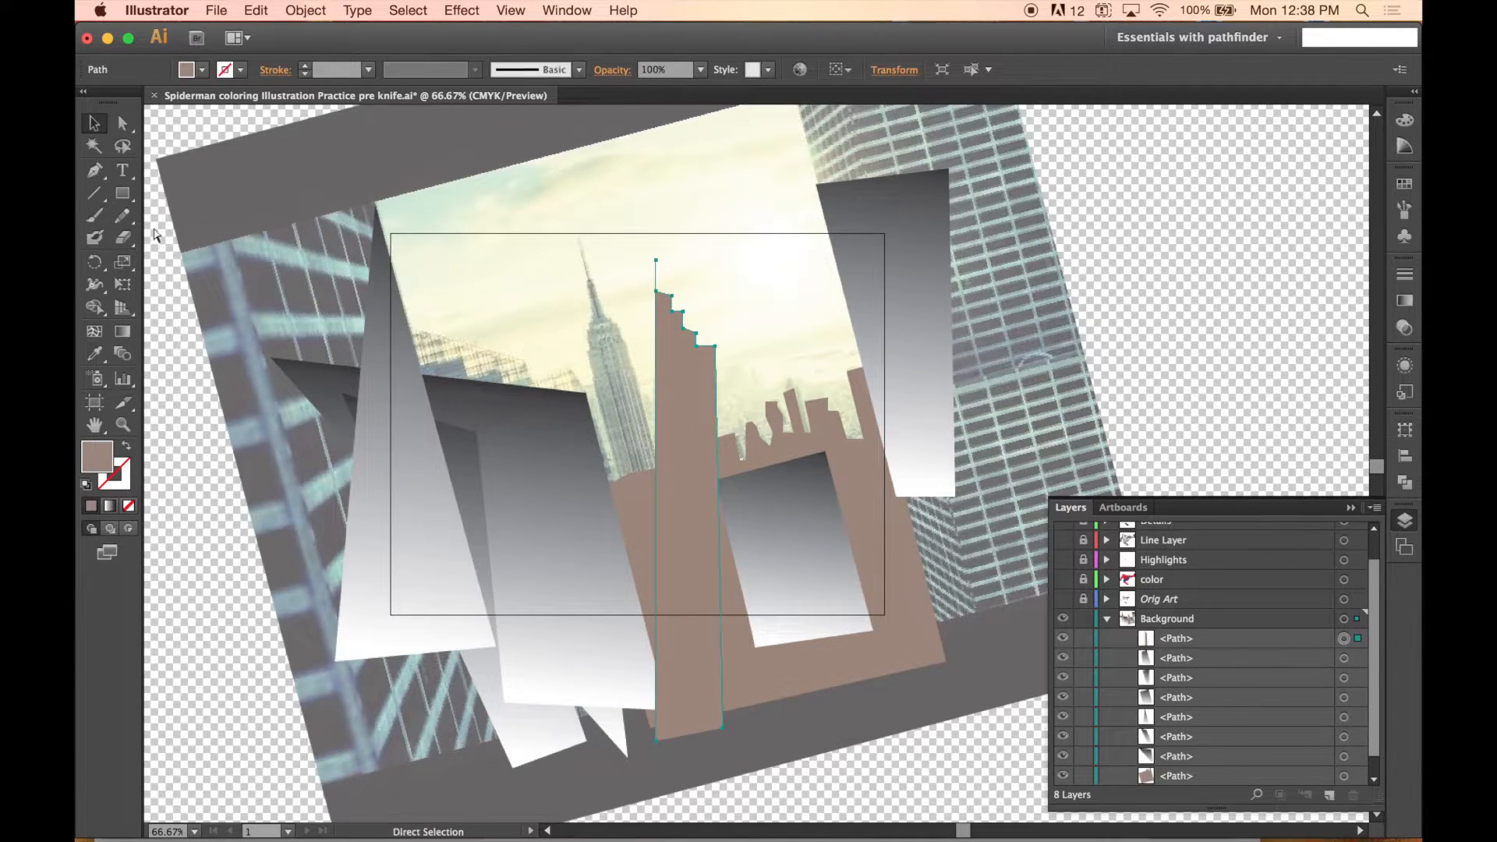
- Duplicate the stepped half-tower shape
{"action": "key", "text": "super+c"}
{"action": "key", "text": "super+v"}
{"action": "double_click", "coordinate": [94, 262]}
{"action": "left_click", "coordinate": [778, 714]}
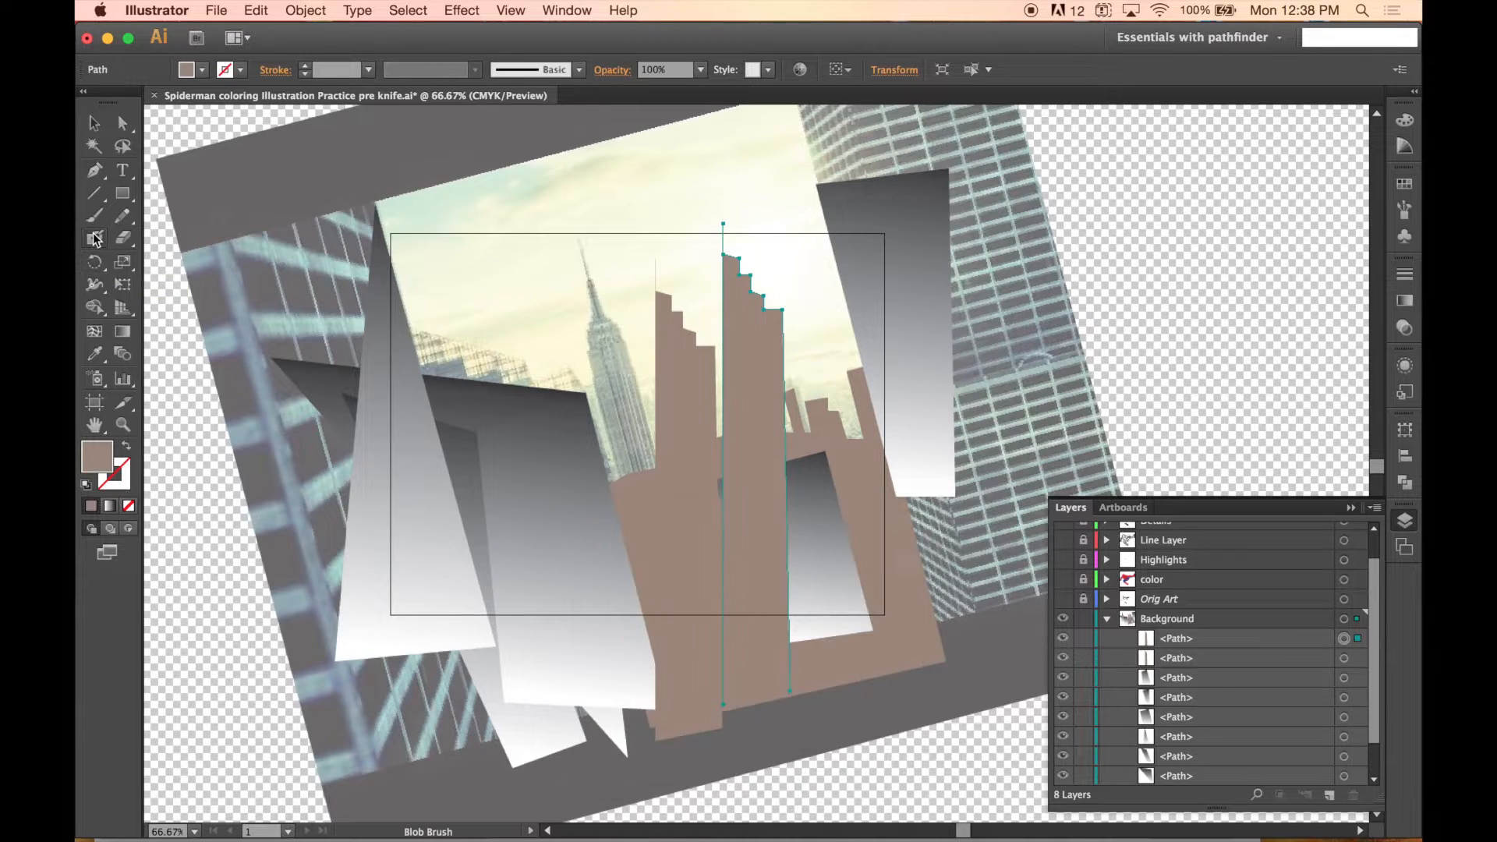
{"action": "double_click", "coordinate": [94, 237]}
{"action": "left_click", "coordinate": [784, 626]}
- Reflect the half-tower copy horizontally and place it against the original's straight edge to form a symmetrical tower
{"action": "left_click_drag", "start_coordinate": [95, 262], "coordinate": [142, 284]}
{"action": "double_click", "coordinate": [95, 262]}
{"action": "left_click", "coordinate": [1046, 728]}
{"action": "left_click", "coordinate": [123, 125]}
{"action": "left_click_drag", "start_coordinate": [787, 393], "coordinate": [654, 430]}
- Unite the two tower halves into a single shape with Pathfinder
{"action": "left_click", "coordinate": [680, 427], "text": "shift"}
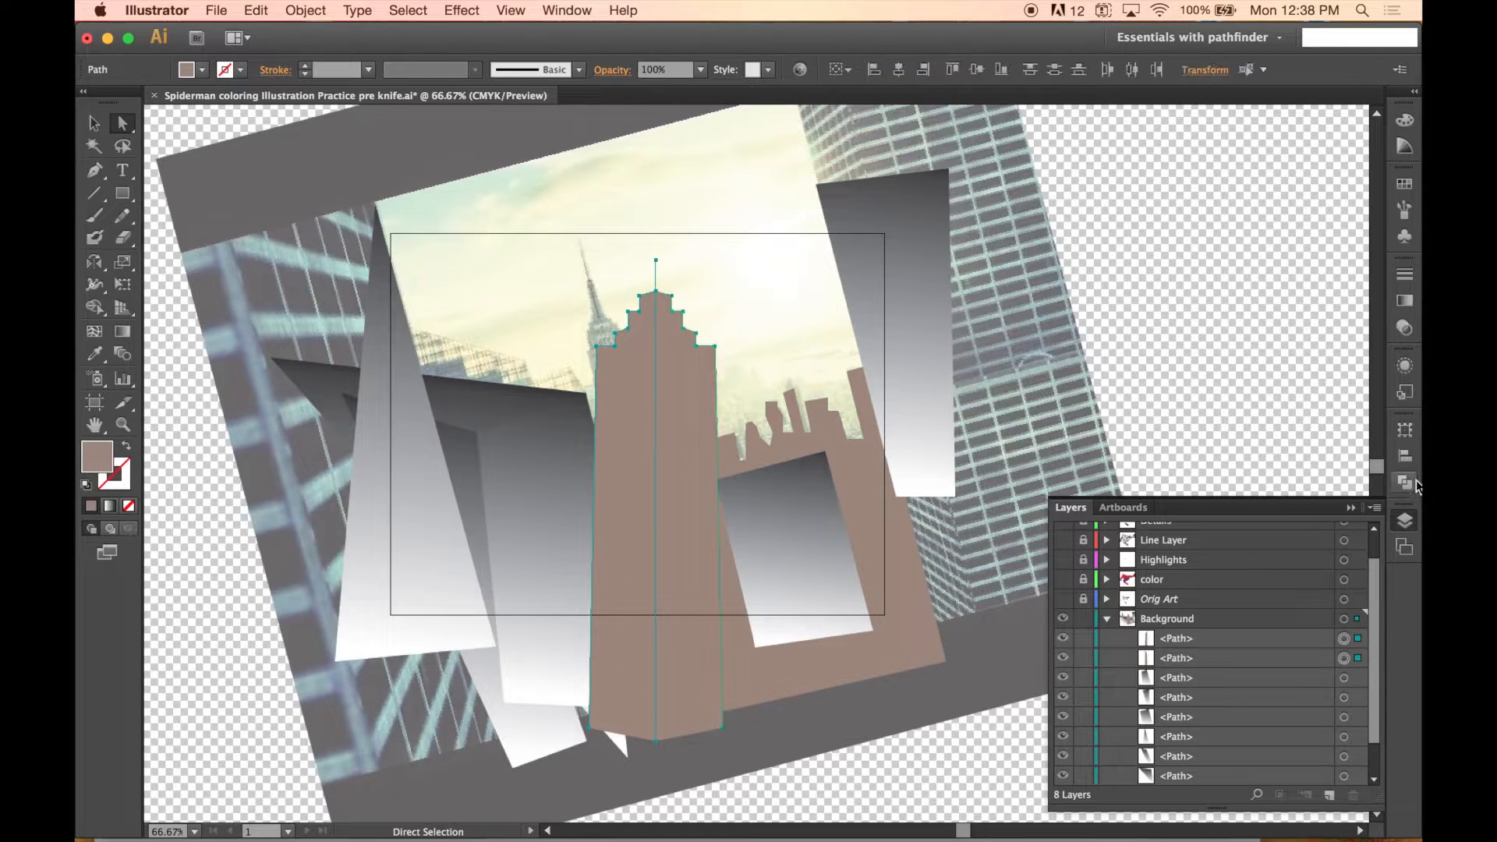
{"action": "left_click", "coordinate": [1404, 521]}
{"action": "left_click", "coordinate": [1404, 522]}
{"action": "left_click", "coordinate": [1404, 483]}
{"action": "left_click", "coordinate": [1177, 460]}
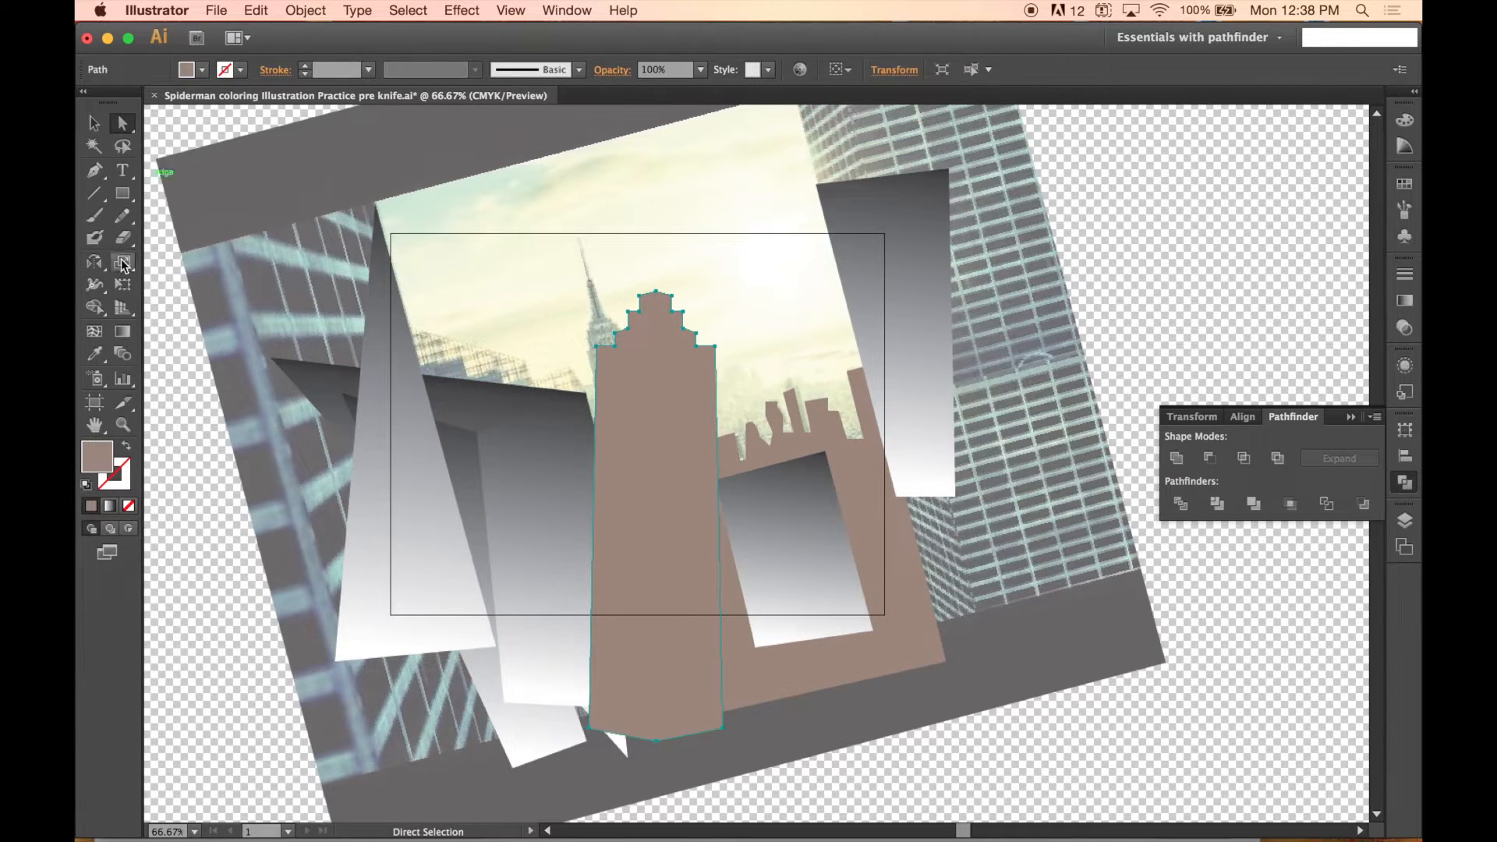
- Narrow, tilt and reposition the united tower with Free Transform so it covers the Empire State Building in the photo
{"action": "key", "text": "e"}
{"action": "left_click_drag", "start_coordinate": [590, 516], "coordinate": [668, 516]}
{"action": "left_click_drag", "start_coordinate": [732, 299], "coordinate": [672, 297]}
{"action": "left_click_drag", "start_coordinate": [660, 377], "coordinate": [619, 378]}
{"action": "key", "text": "v"}
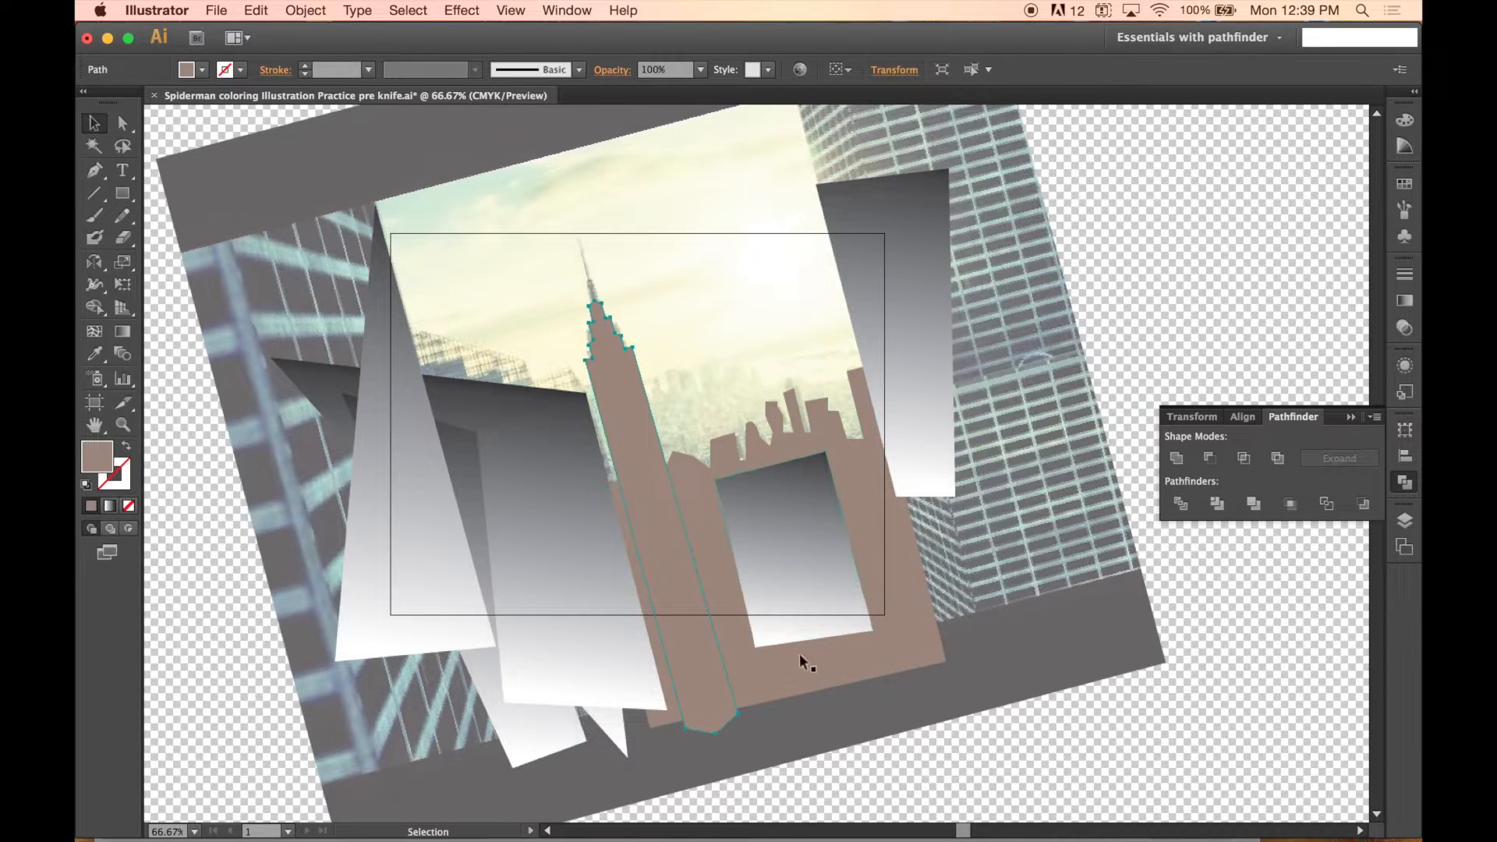
- Fill the tilted tower with a darker brown swatch and switch to the Pen tool
{"action": "left_click", "coordinate": [201, 70]}
{"action": "left_click", "coordinate": [165, 127]}
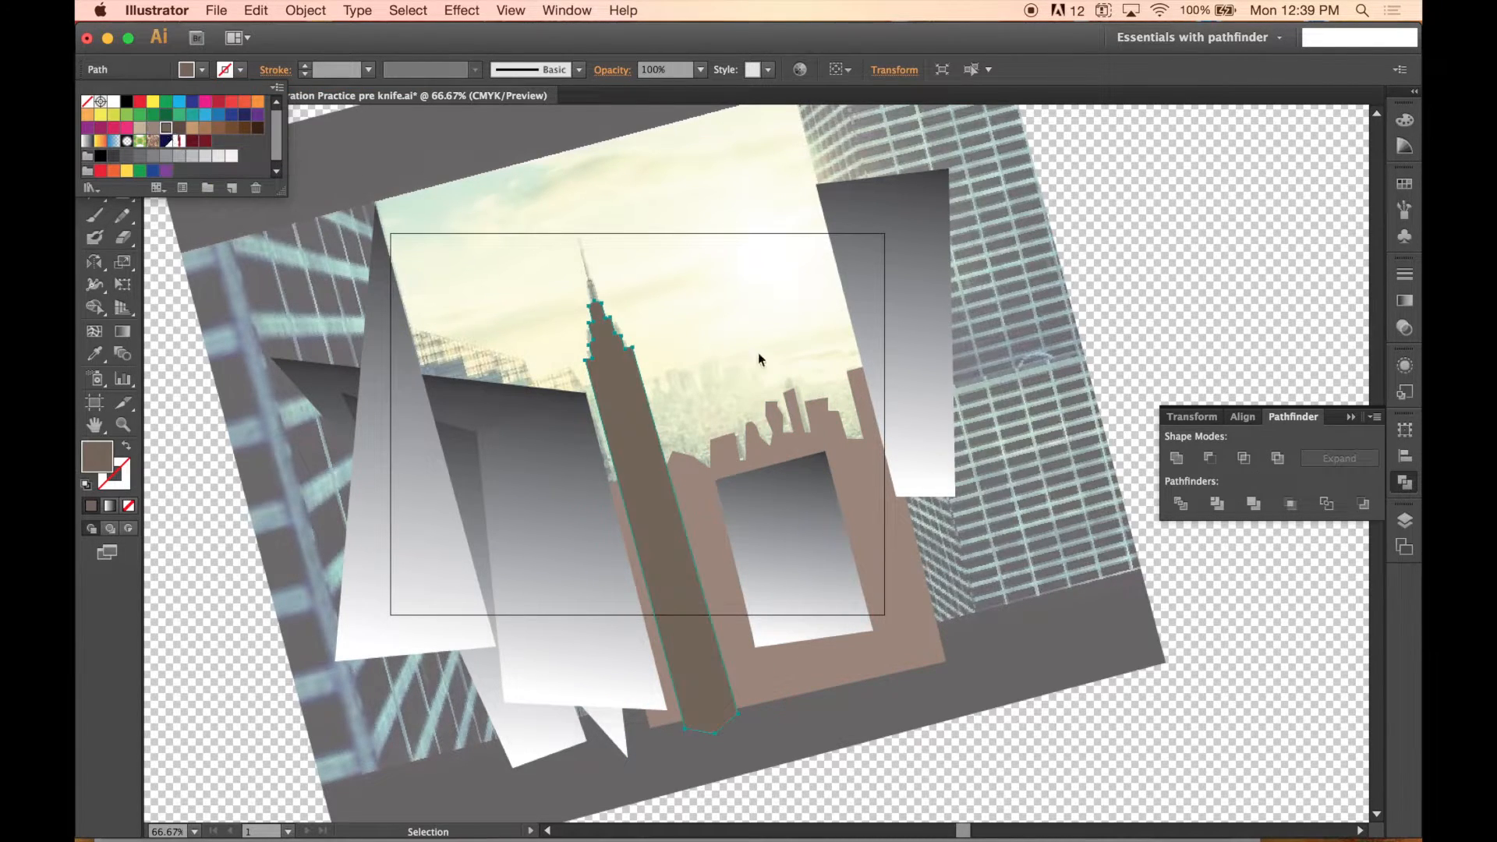
{"action": "left_click", "coordinate": [96, 216]}
{"action": "left_click", "coordinate": [95, 171]}
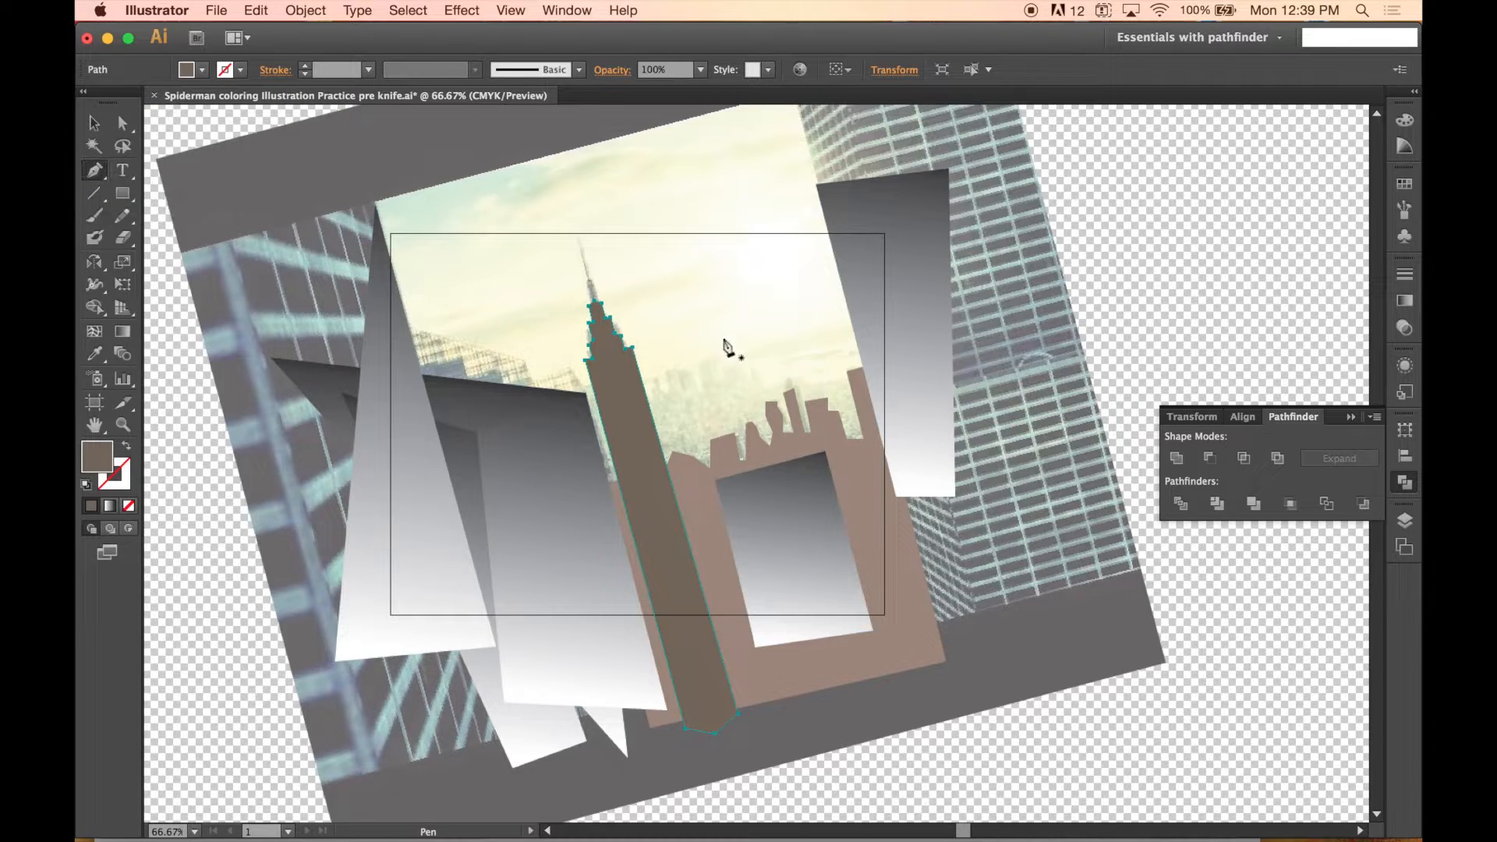
- Trace the distant skyline's jagged rooflines with the Pen tool and extend the outline down over the lower buildings as one filled shape
{"action": "key", "text": "super+shift+a"}
{"action": "left_click", "coordinate": [882, 390]}
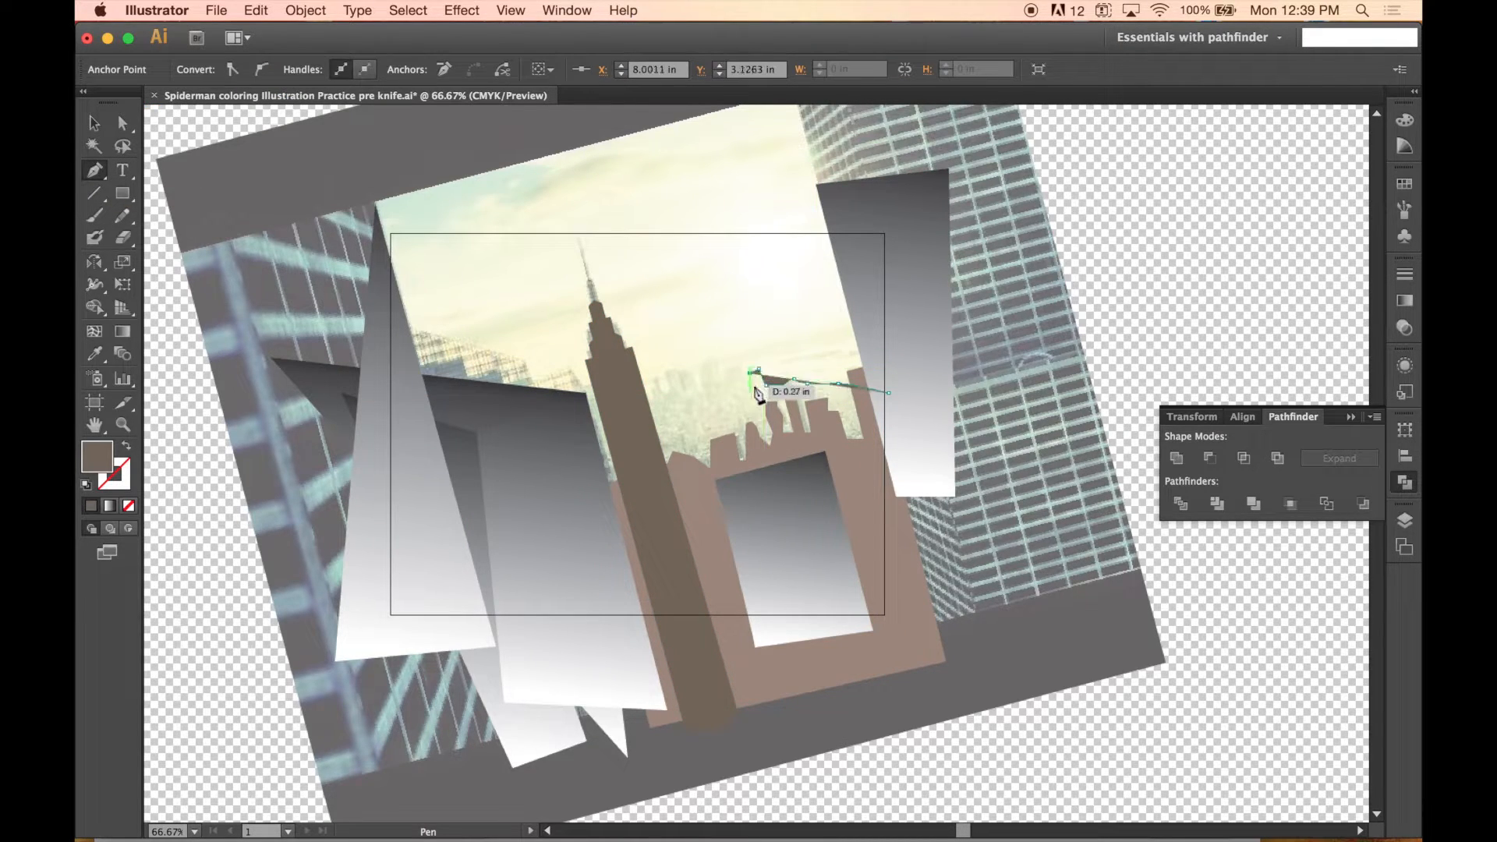
{"action": "left_click", "coordinate": [717, 381]}
{"action": "left_click", "coordinate": [711, 364]}
{"action": "left_click", "coordinate": [699, 364]}
{"action": "left_click", "coordinate": [696, 381]}
{"action": "left_click", "coordinate": [691, 374]}
{"action": "left_click", "coordinate": [682, 368]}
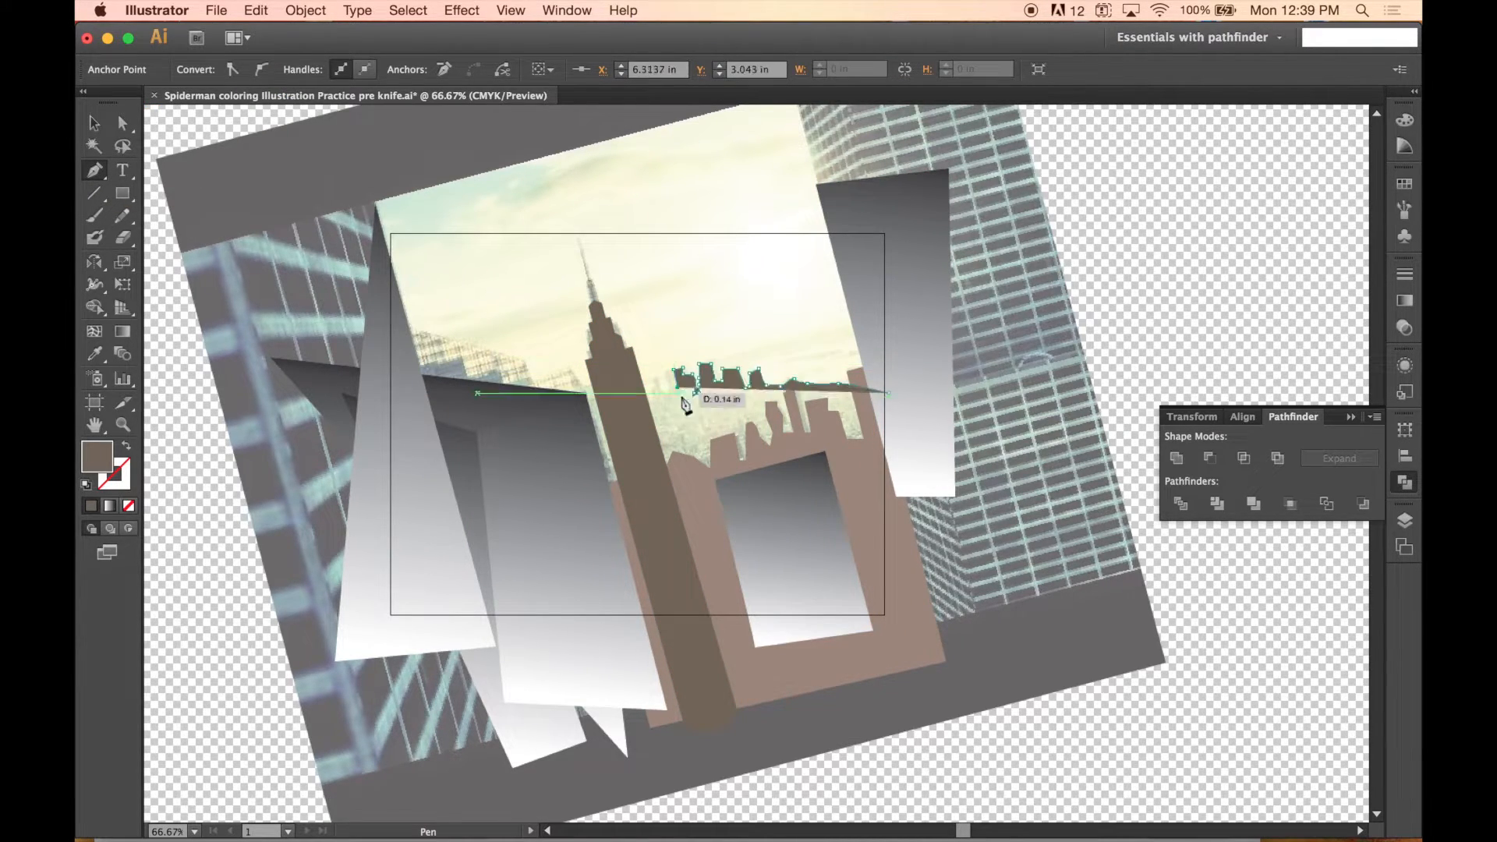
{"action": "left_click", "coordinate": [676, 397]}
{"action": "left_click", "coordinate": [661, 375]}
{"action": "left_click", "coordinate": [639, 382]}
{"action": "left_click", "coordinate": [600, 400]}
{"action": "left_click", "coordinate": [544, 409]}
{"action": "left_click", "coordinate": [510, 450]}
{"action": "left_click", "coordinate": [572, 685]}
{"action": "left_click", "coordinate": [855, 675]}
{"action": "left_click", "coordinate": [916, 503]}
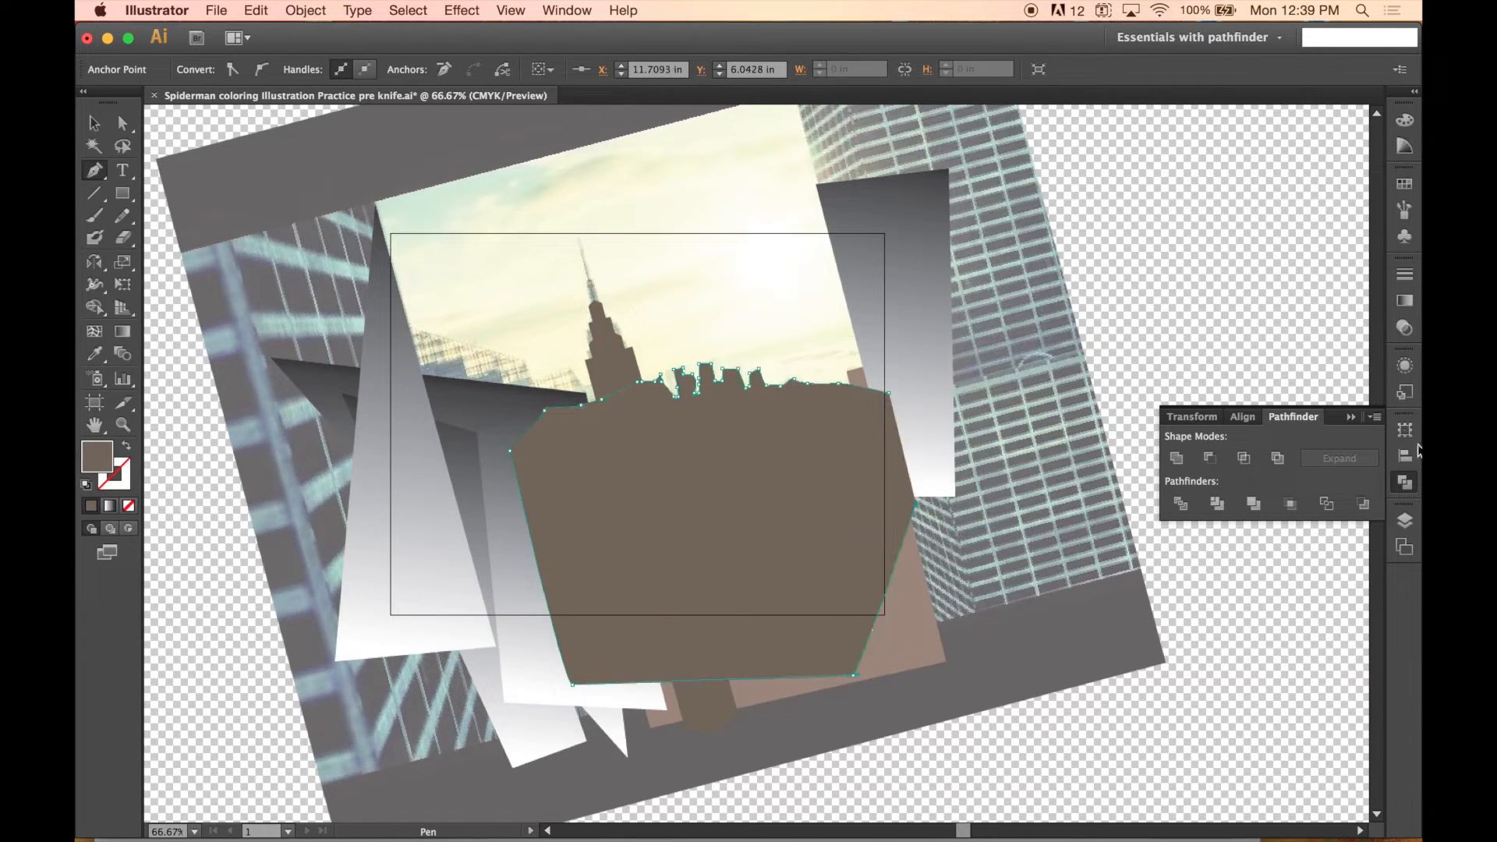
- Move the traced skyline to the bottom of the Background layer and fill it with a pale yellow sampled from the photo's sky
{"action": "left_click", "coordinate": [1404, 520]}
{"action": "left_click_drag", "start_coordinate": [1172, 670], "coordinate": [1172, 767]}
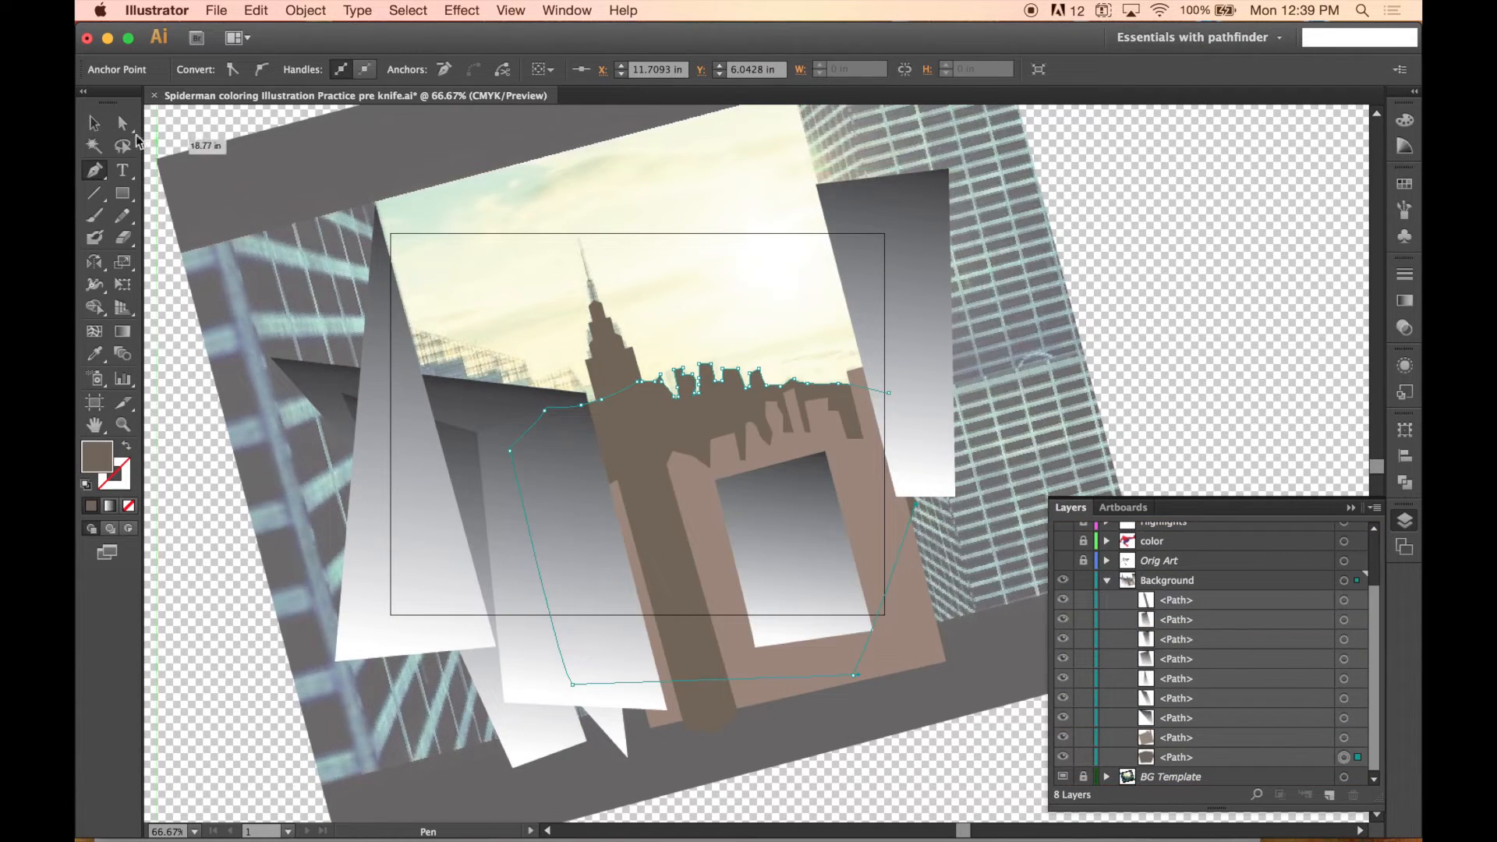
{"action": "left_click", "coordinate": [94, 124]}
{"action": "key", "text": "i"}
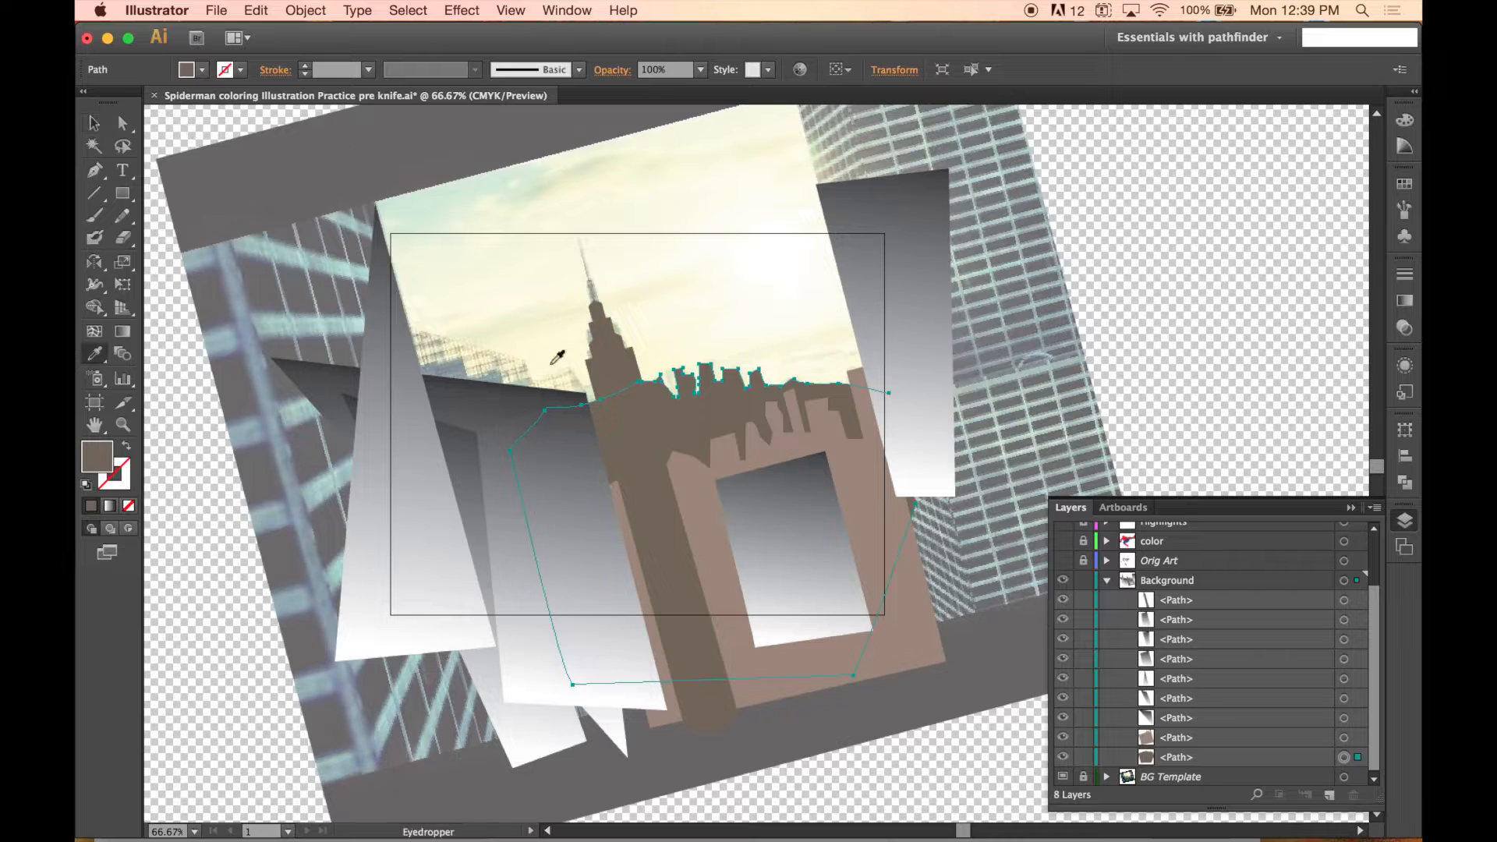
{"action": "left_click", "coordinate": [838, 342]}
{"action": "left_click", "coordinate": [485, 352]}
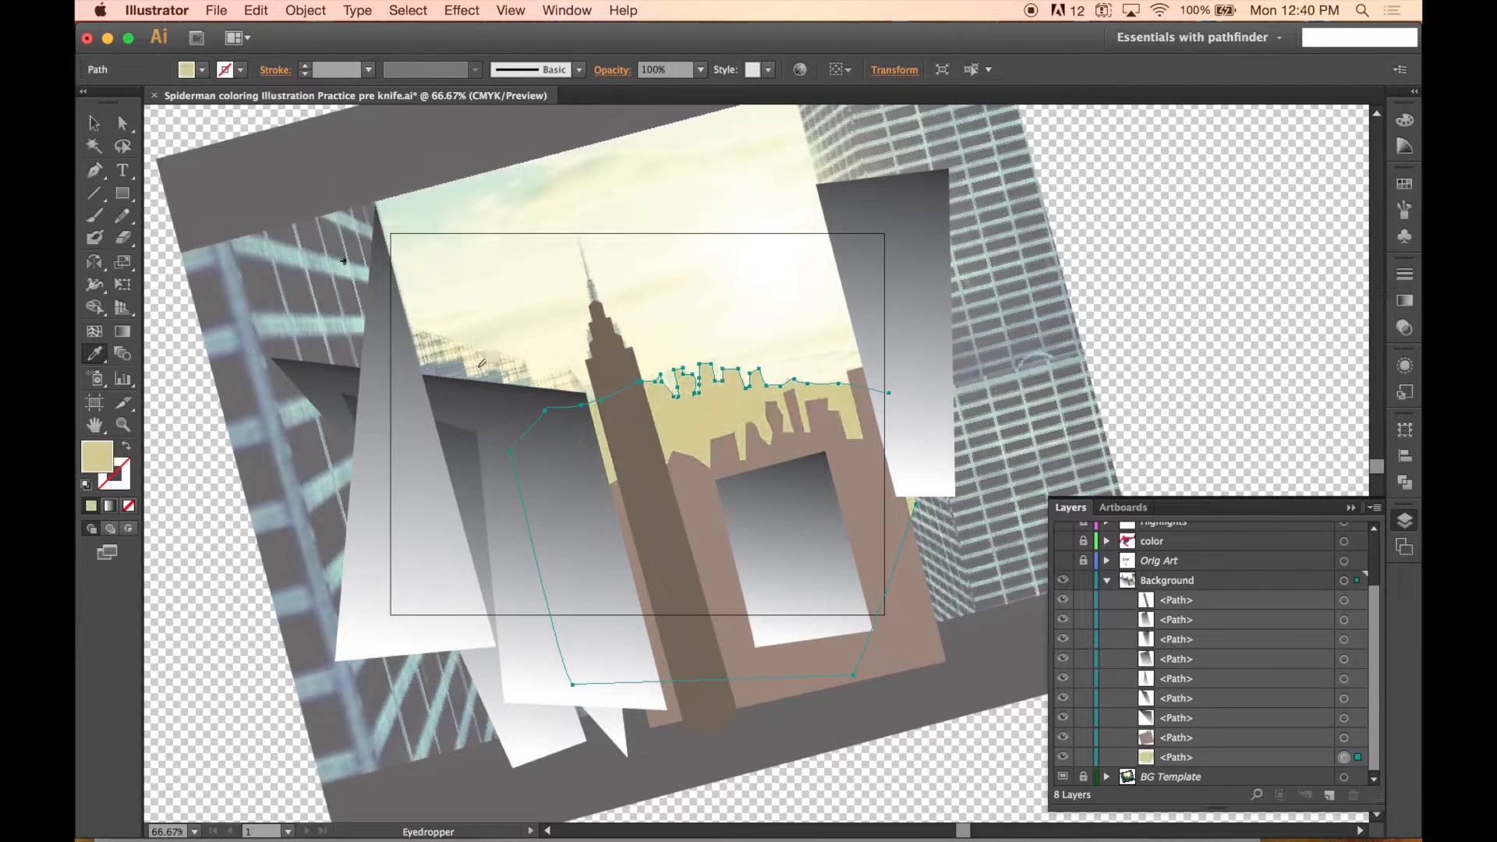
- Draw a sky rectangle extending past the artboard on all sides and fill it with pale green sampled from the photo's sky
{"action": "left_click", "coordinate": [123, 193]}
{"action": "left_click", "coordinate": [342, 204]}
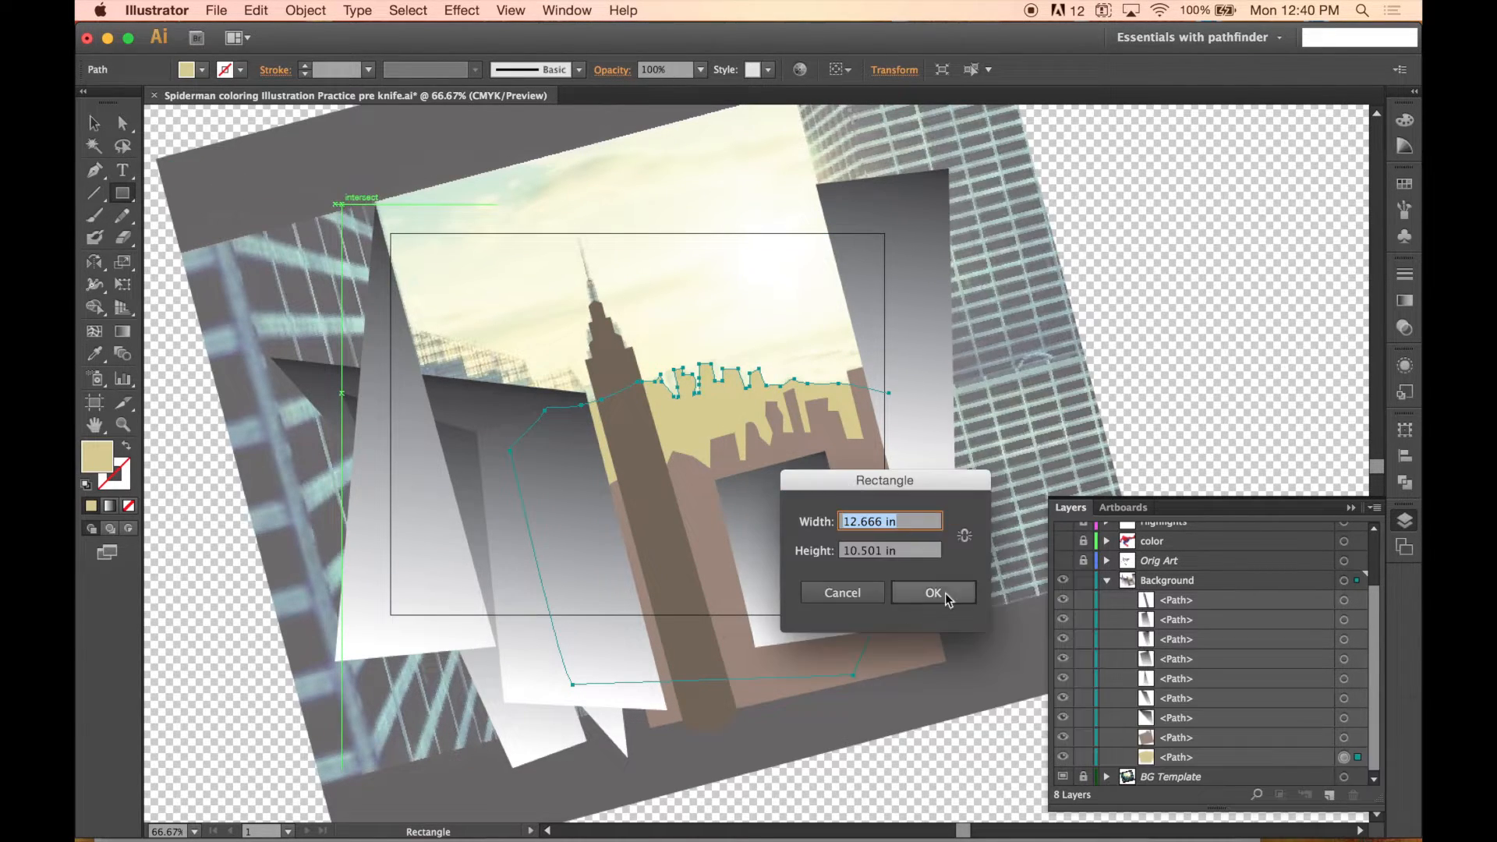
{"action": "left_click", "coordinate": [944, 597]}
{"action": "mouse_move", "coordinate": [355, 204]}
{"action": "left_mouse_down"}
{"action": "mouse_move", "coordinate": [666, 526]}
{"action": "mouse_move", "coordinate": [920, 653]}
{"action": "left_mouse_up"}
{"action": "key", "text": "i"}
{"action": "left_click", "coordinate": [472, 184]}
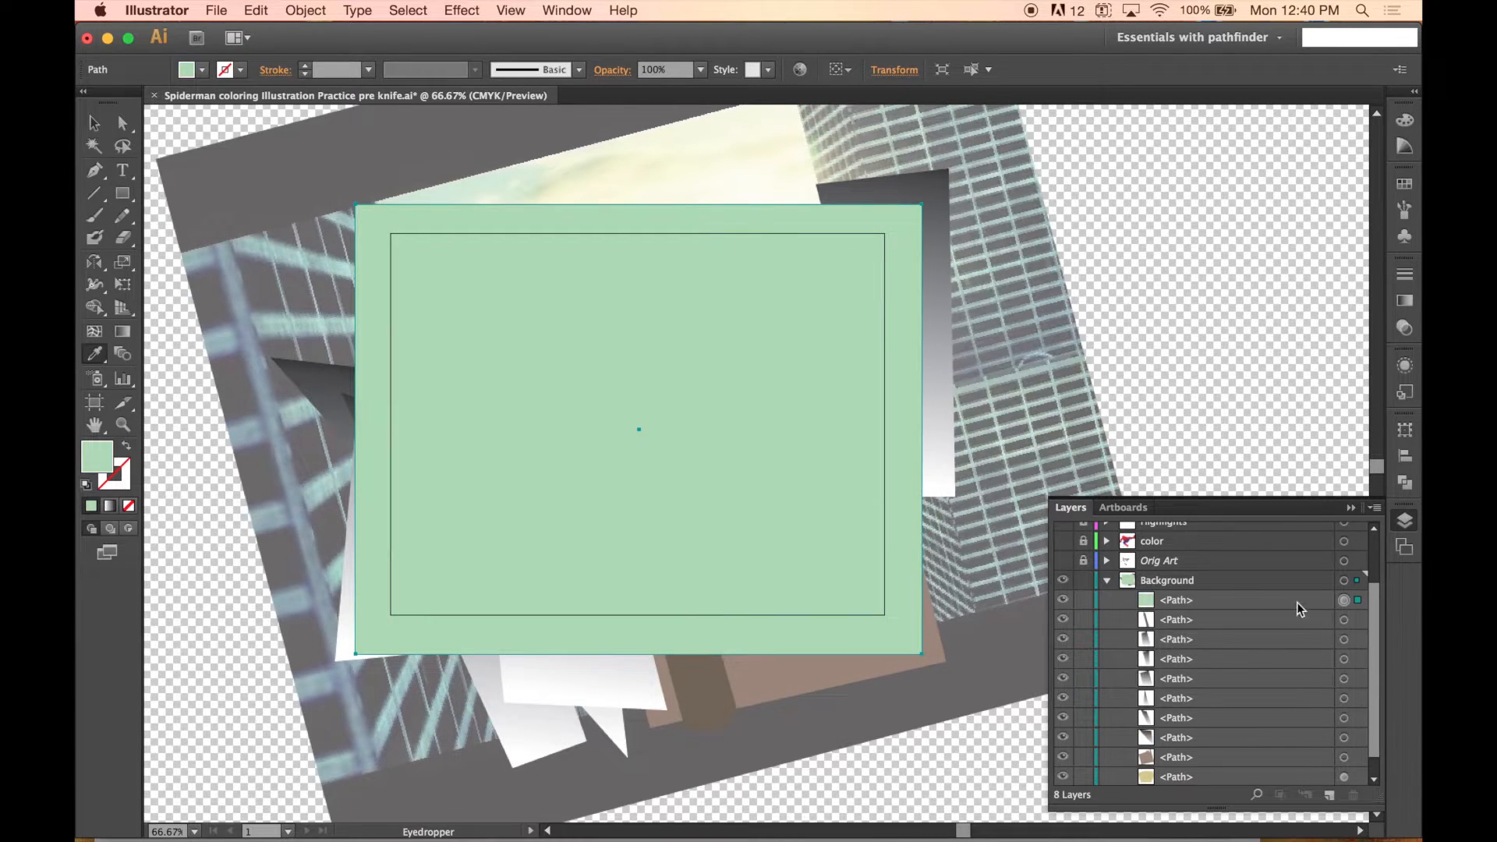
- Move the pale green rectangle behind all the buildings in the Background layer and deselect it
{"action": "left_click_drag", "start_coordinate": [1300, 608], "coordinate": [1285, 769]}
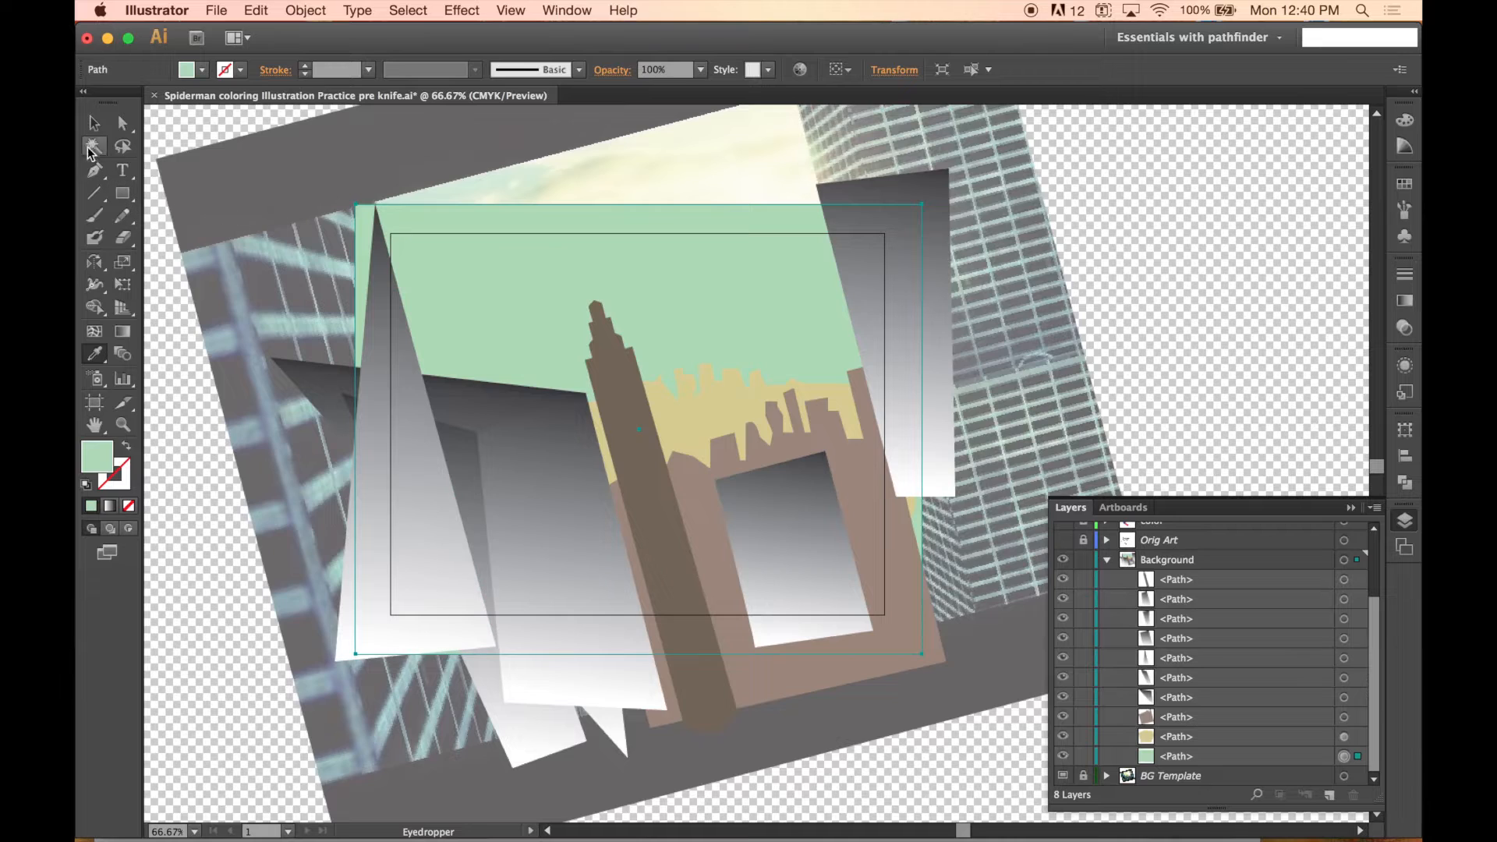
{"action": "left_click", "coordinate": [94, 122]}
{"action": "left_click", "coordinate": [224, 152]}
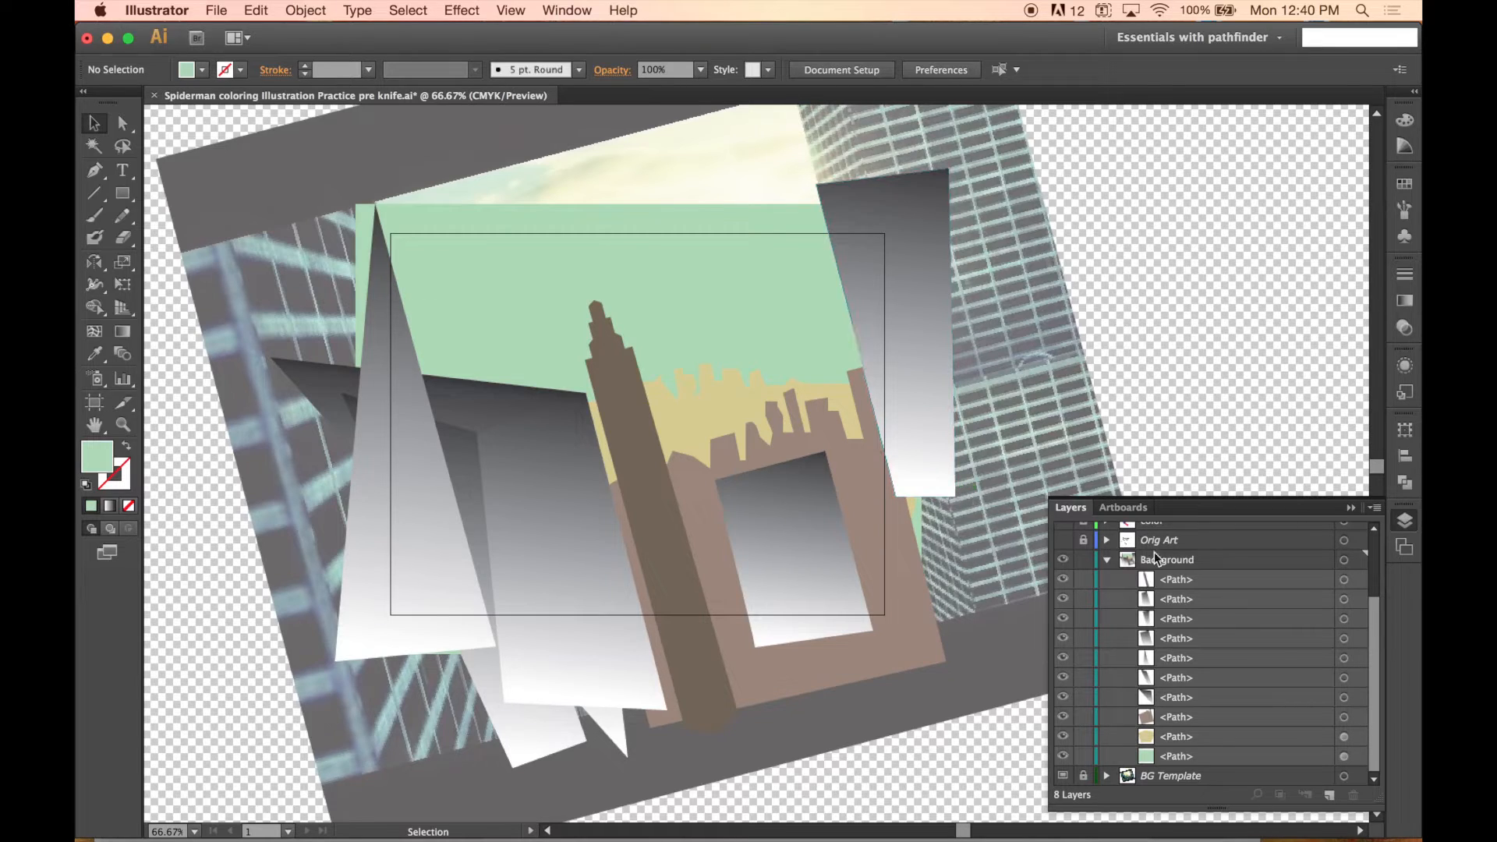
- Collapse the Background layer and show the color, Highlights, Line Layer and Layer 7 layers over the city
{"action": "left_click", "coordinate": [1106, 560]}
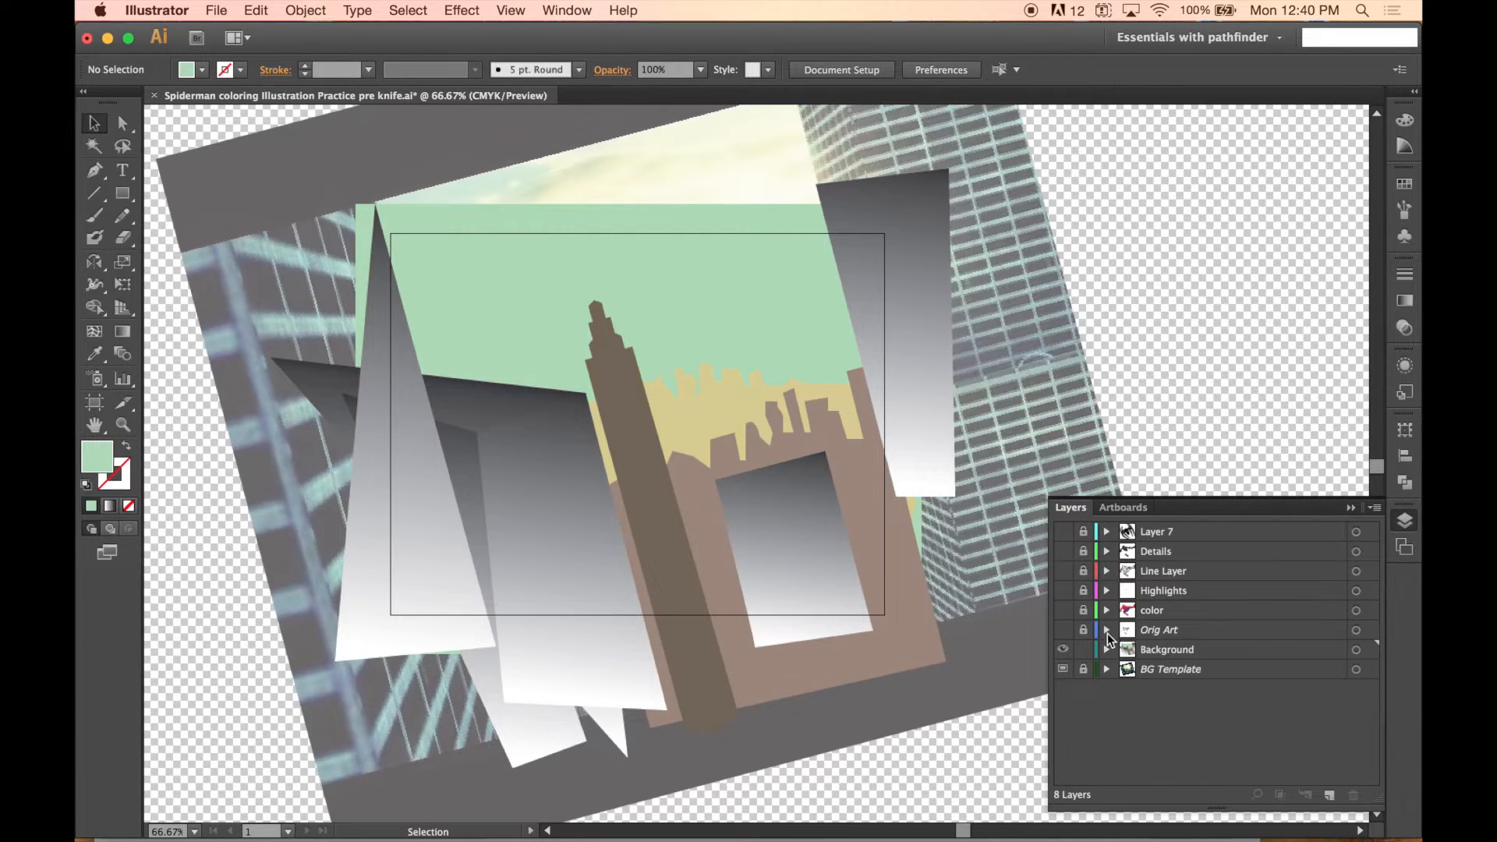
{"action": "left_click", "coordinate": [1063, 609]}
{"action": "left_click", "coordinate": [1063, 591]}
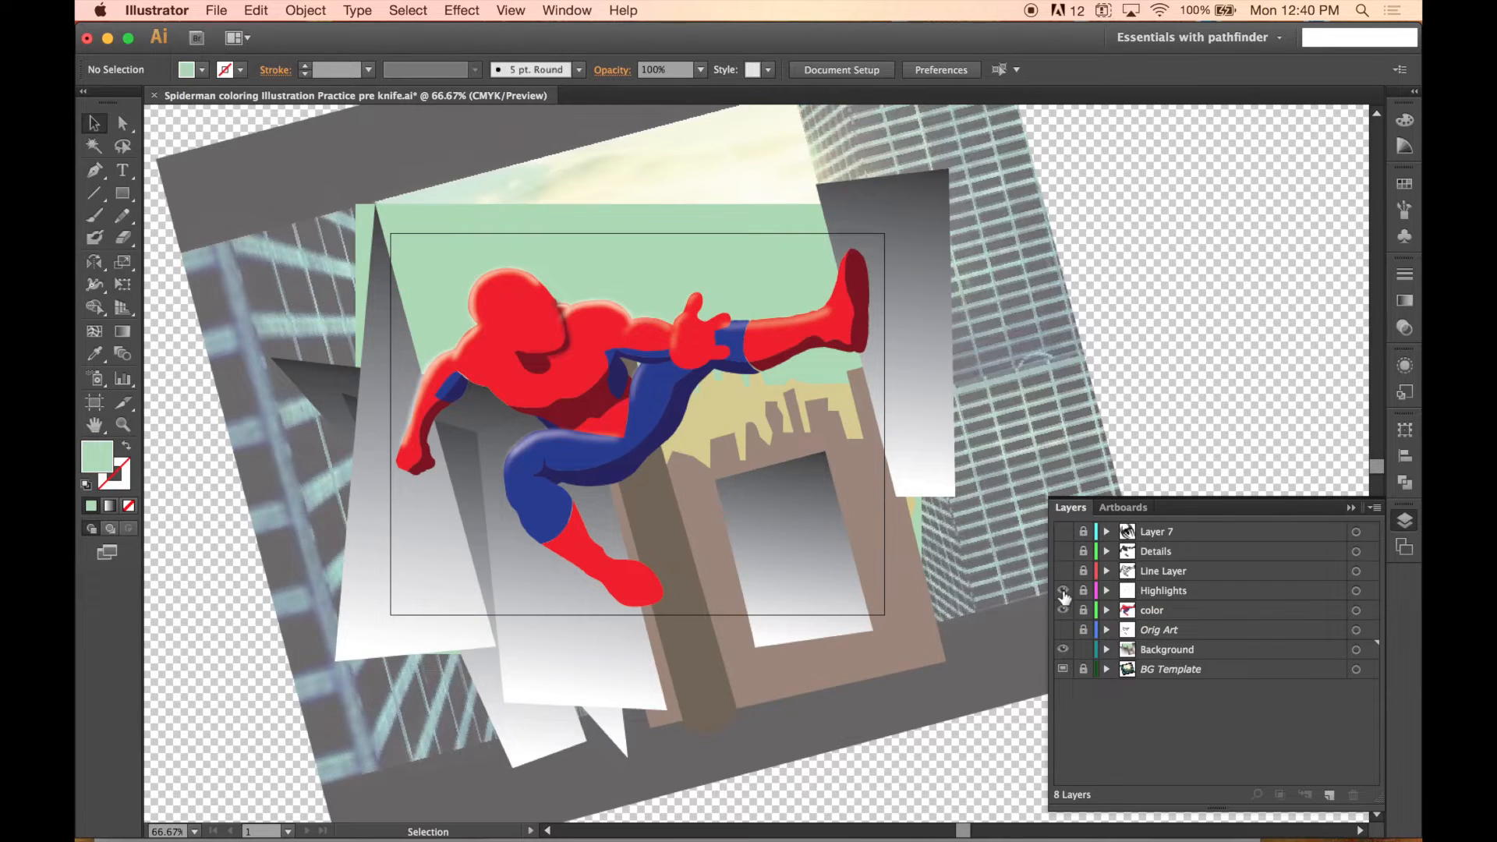
{"action": "left_click", "coordinate": [1064, 571]}
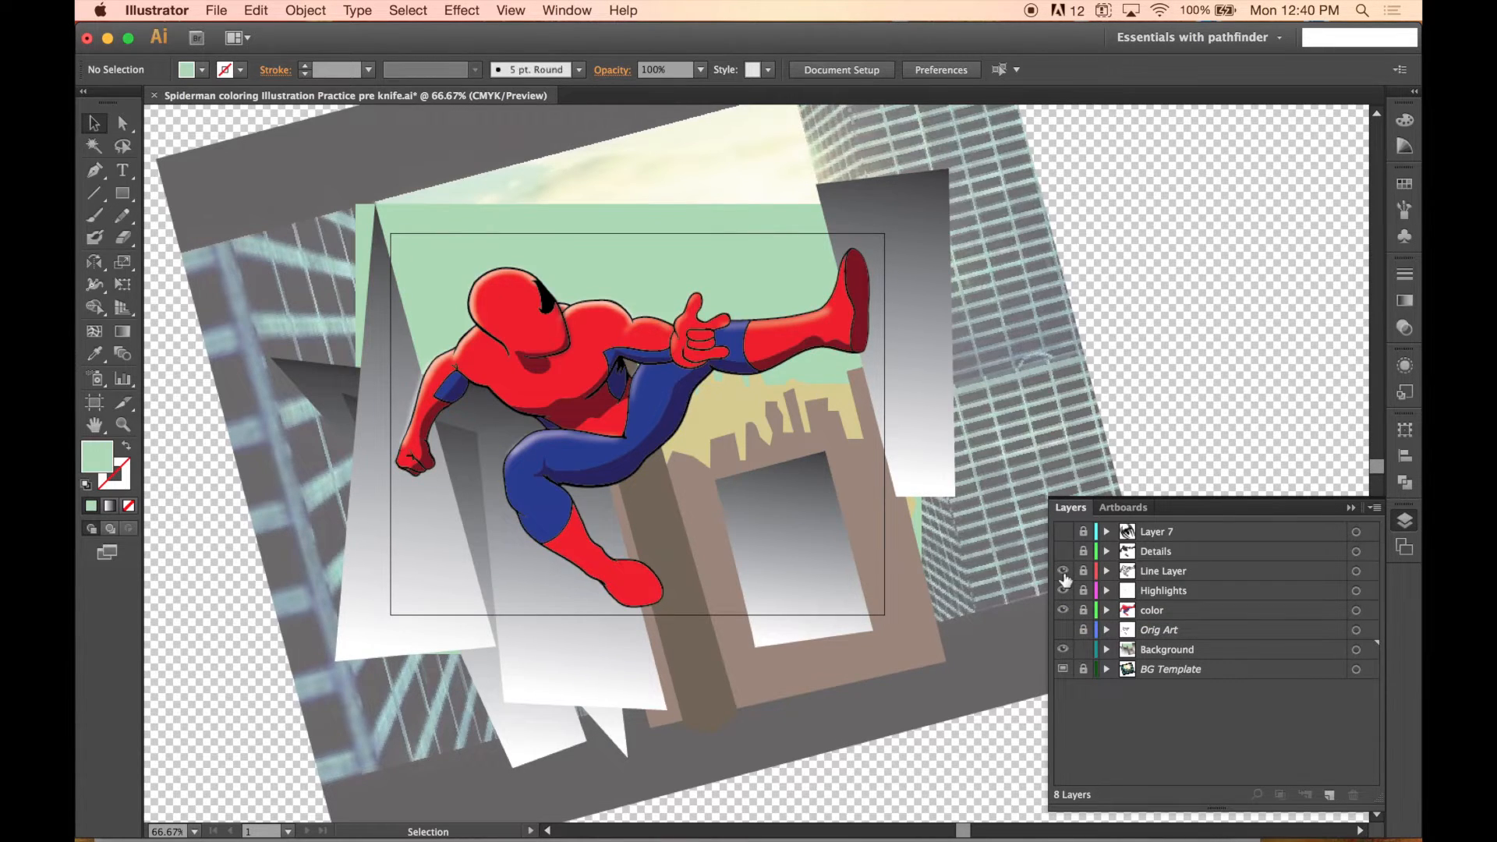
{"action": "left_click", "coordinate": [1062, 532]}
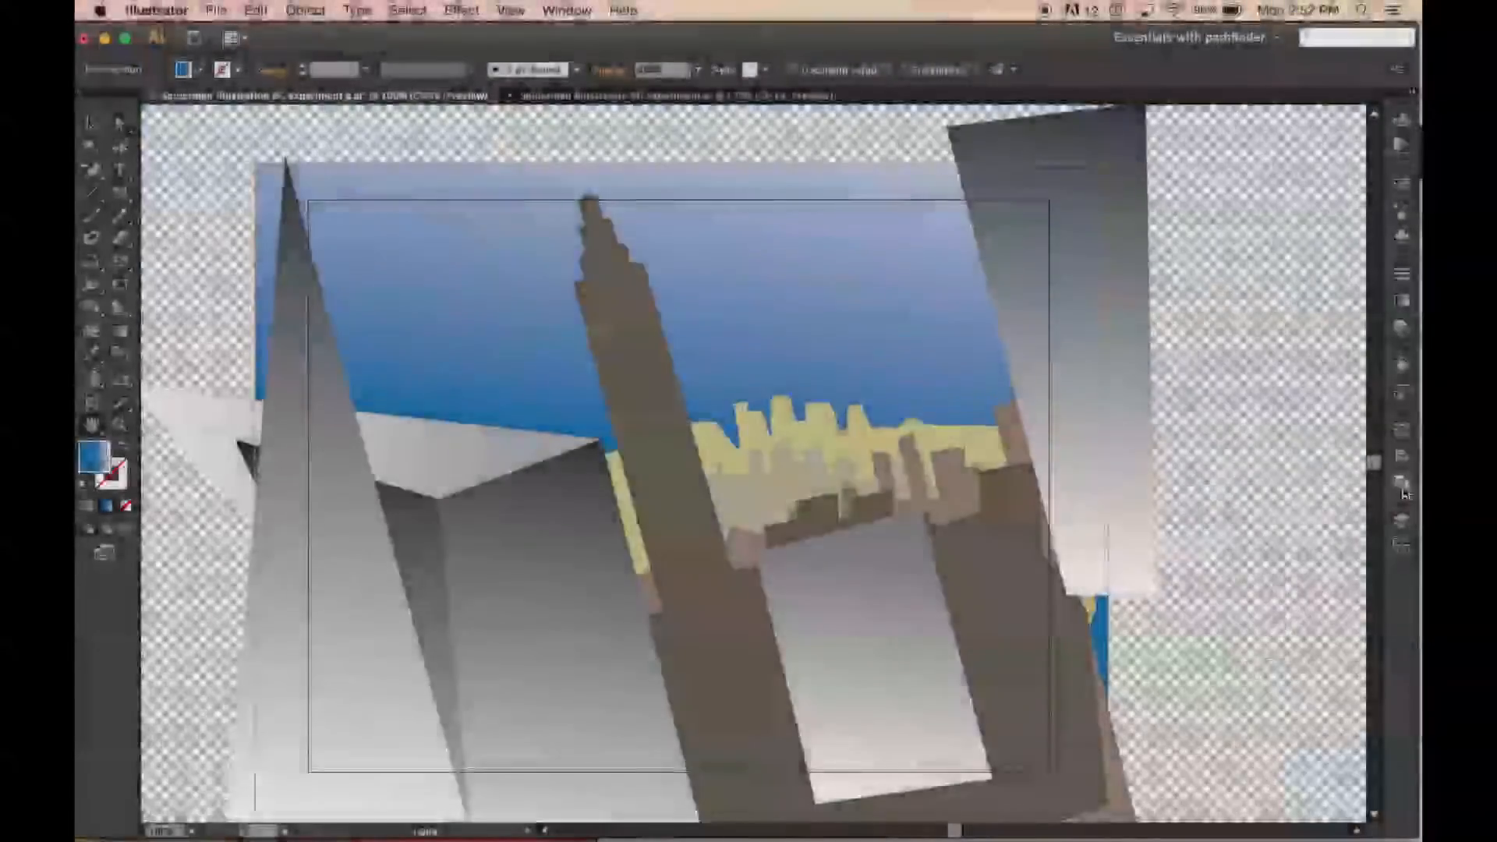
- Collect the three distant skyline shapes in a sublayer of Background and apply a Gaussian Blur with a 20-pixel radius to that sublayer
{"action": "left_click", "coordinate": [1224, 484]}
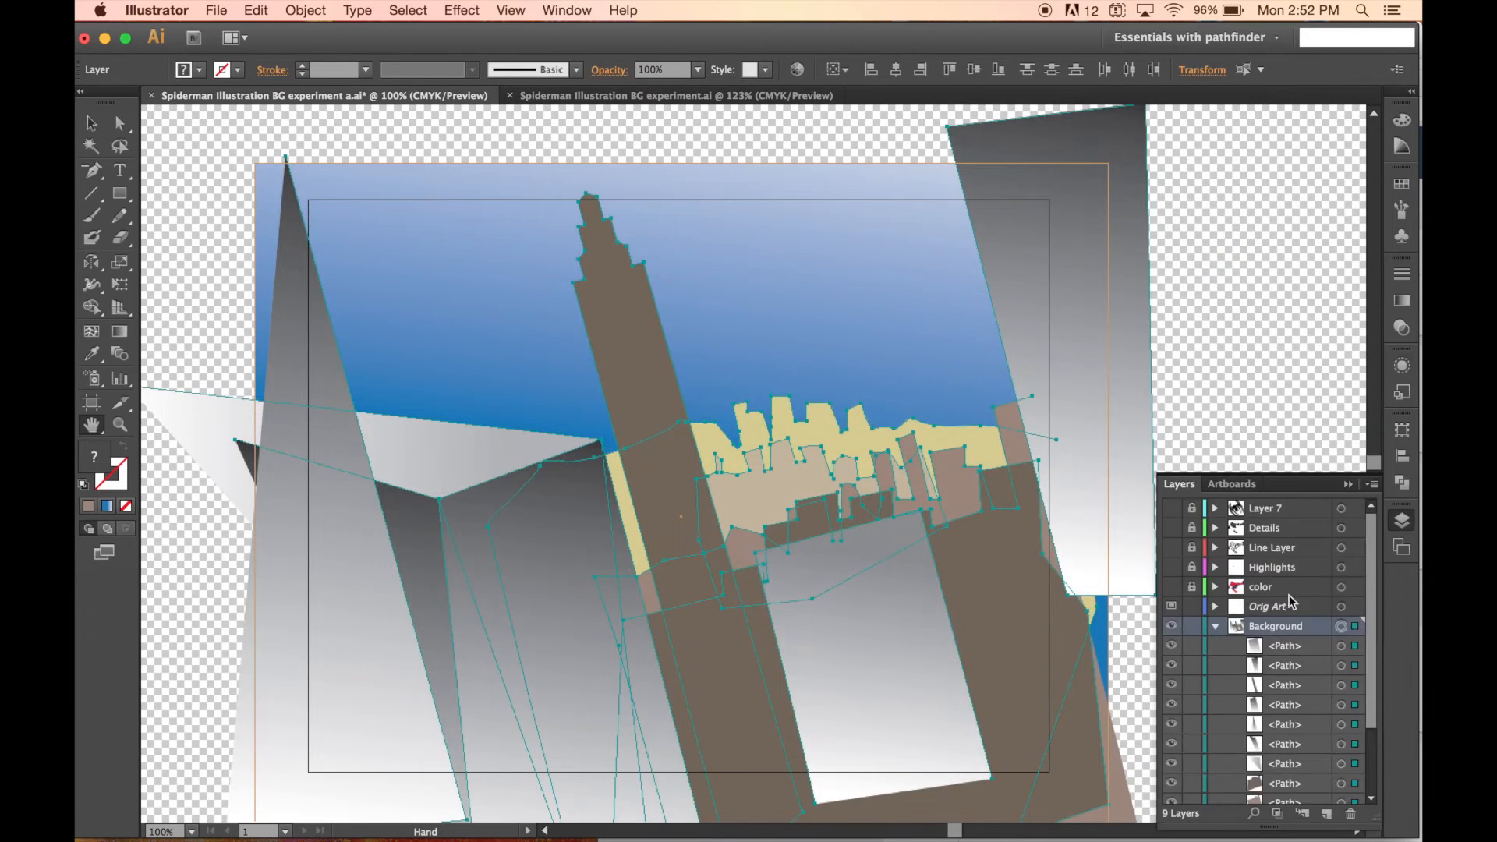
{"action": "left_click_drag", "start_coordinate": [1278, 559], "coordinate": [1282, 708]}
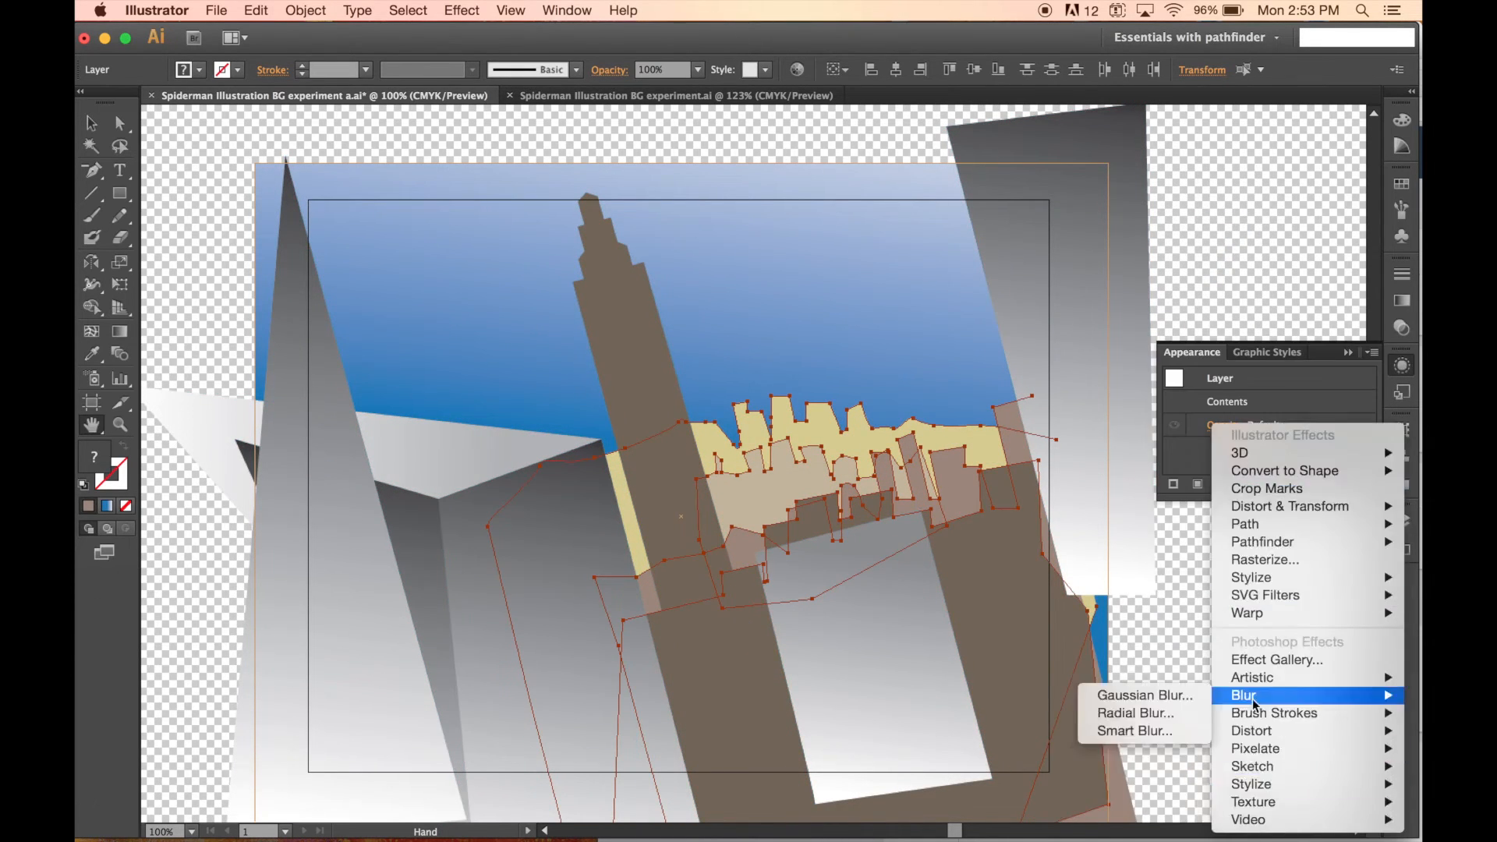
{"action": "left_click", "coordinate": [1135, 701]}
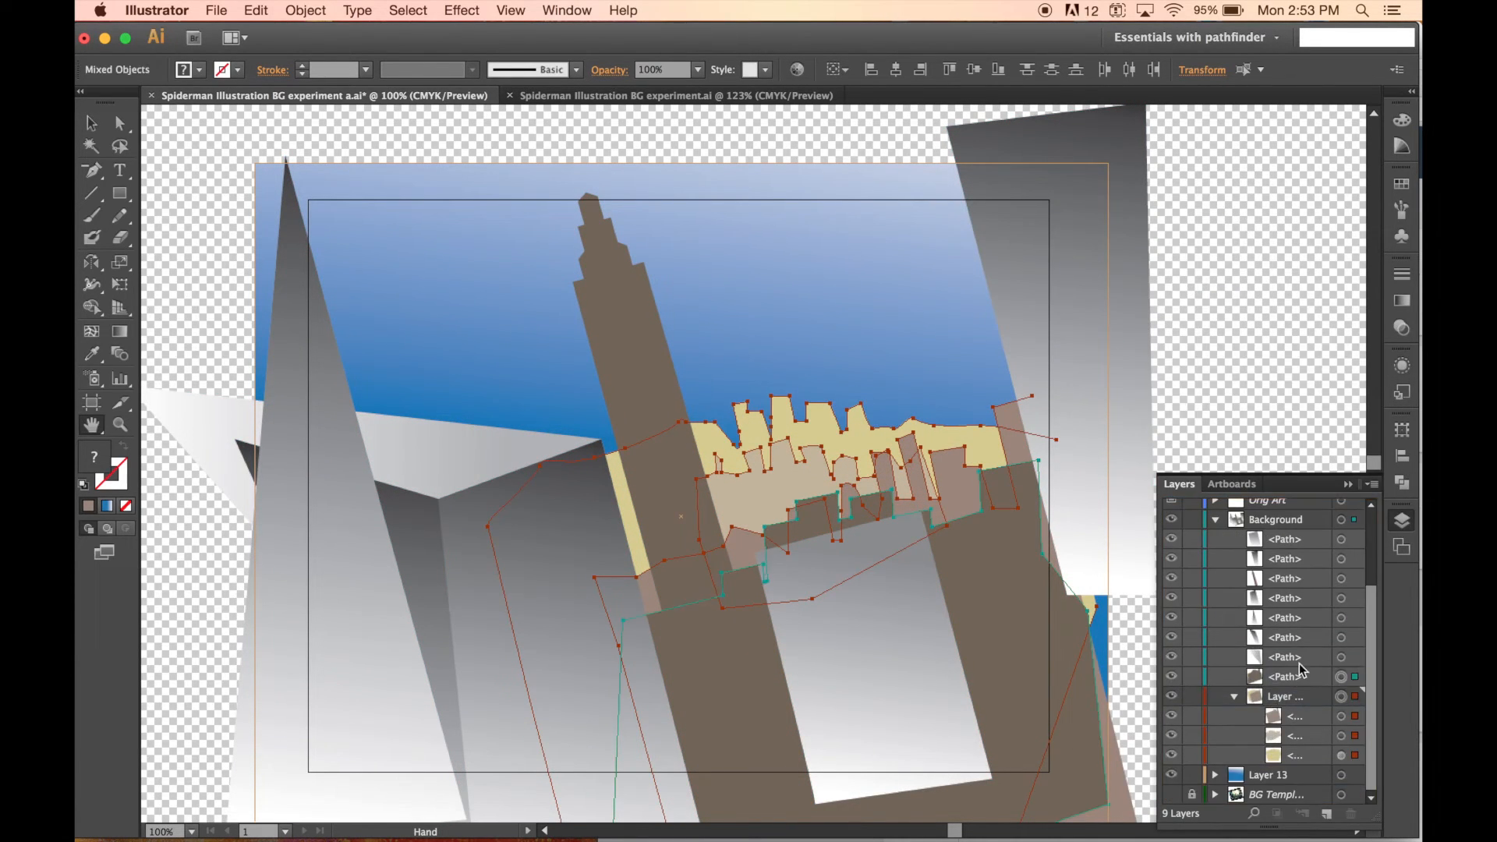
{"action": "scroll", "coordinate": [1298, 663], "scroll_direction": "up", "scroll_amount": 3}
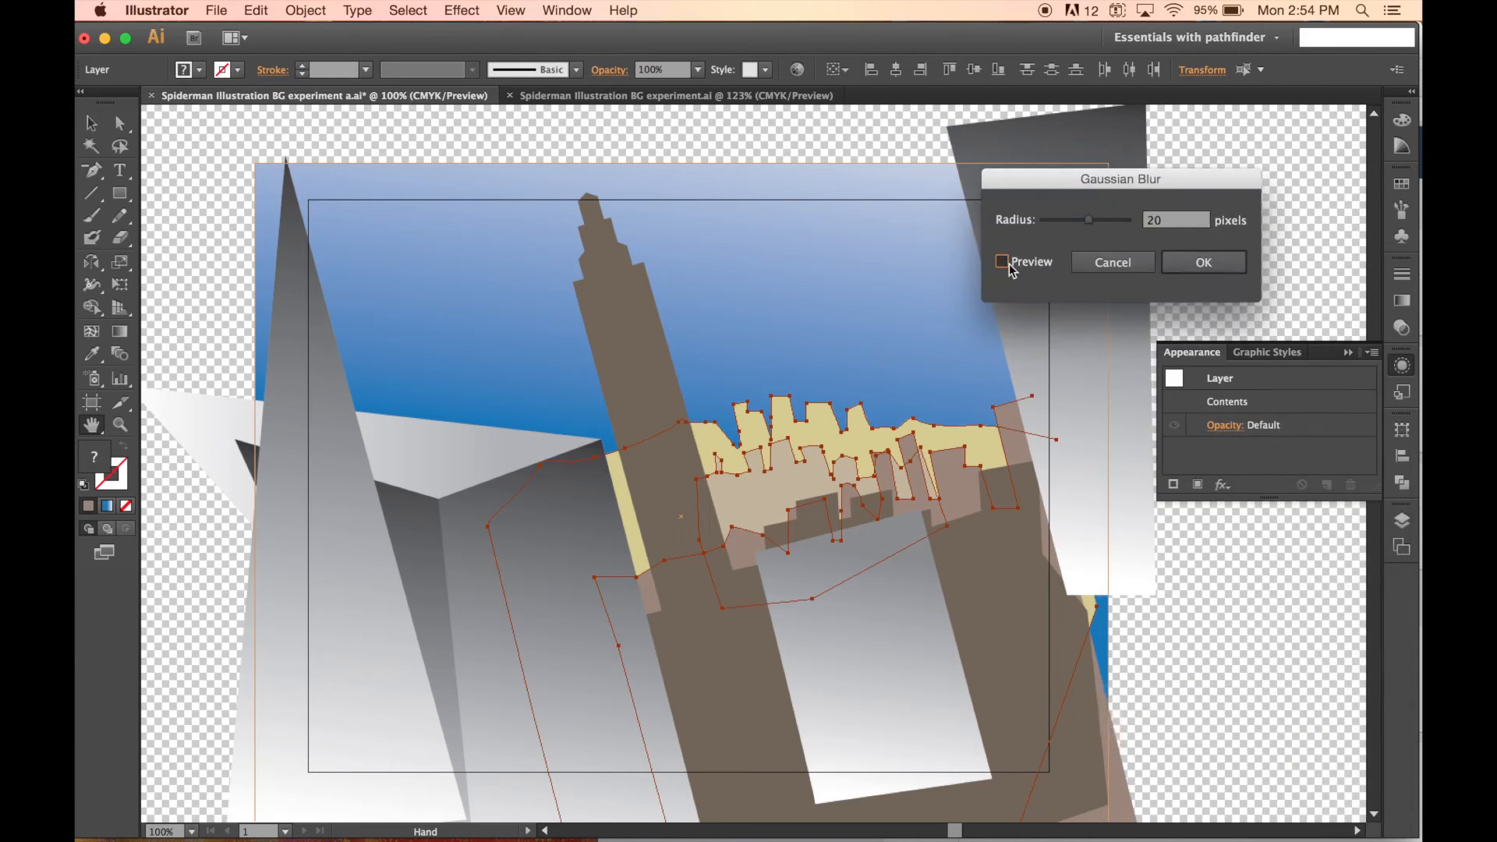
{"action": "key", "text": "Return"}
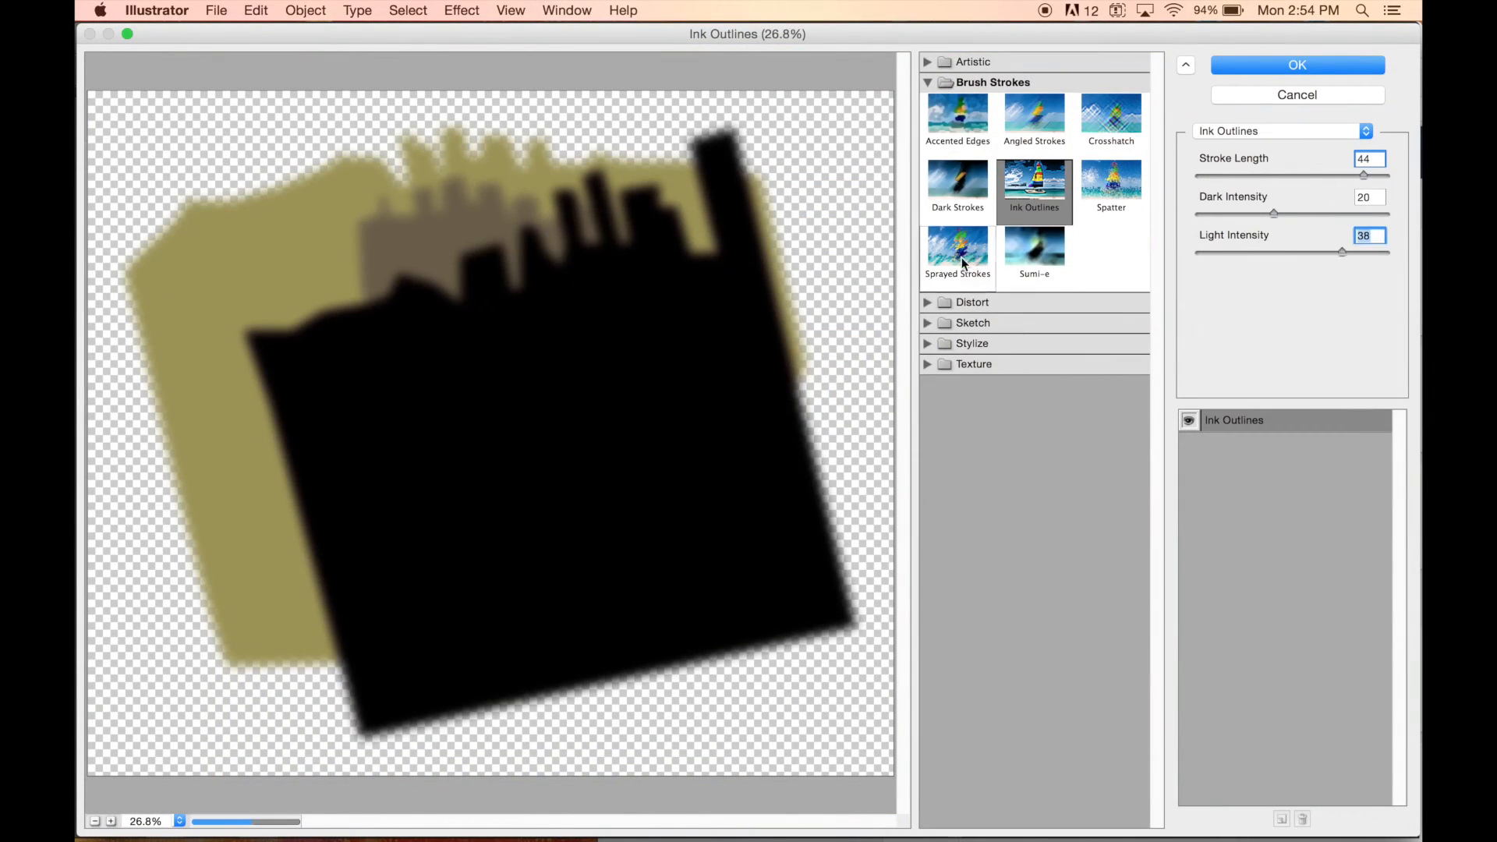
{"action": "left_click", "coordinate": [960, 257]}
{"action": "left_click", "coordinate": [1111, 180]}
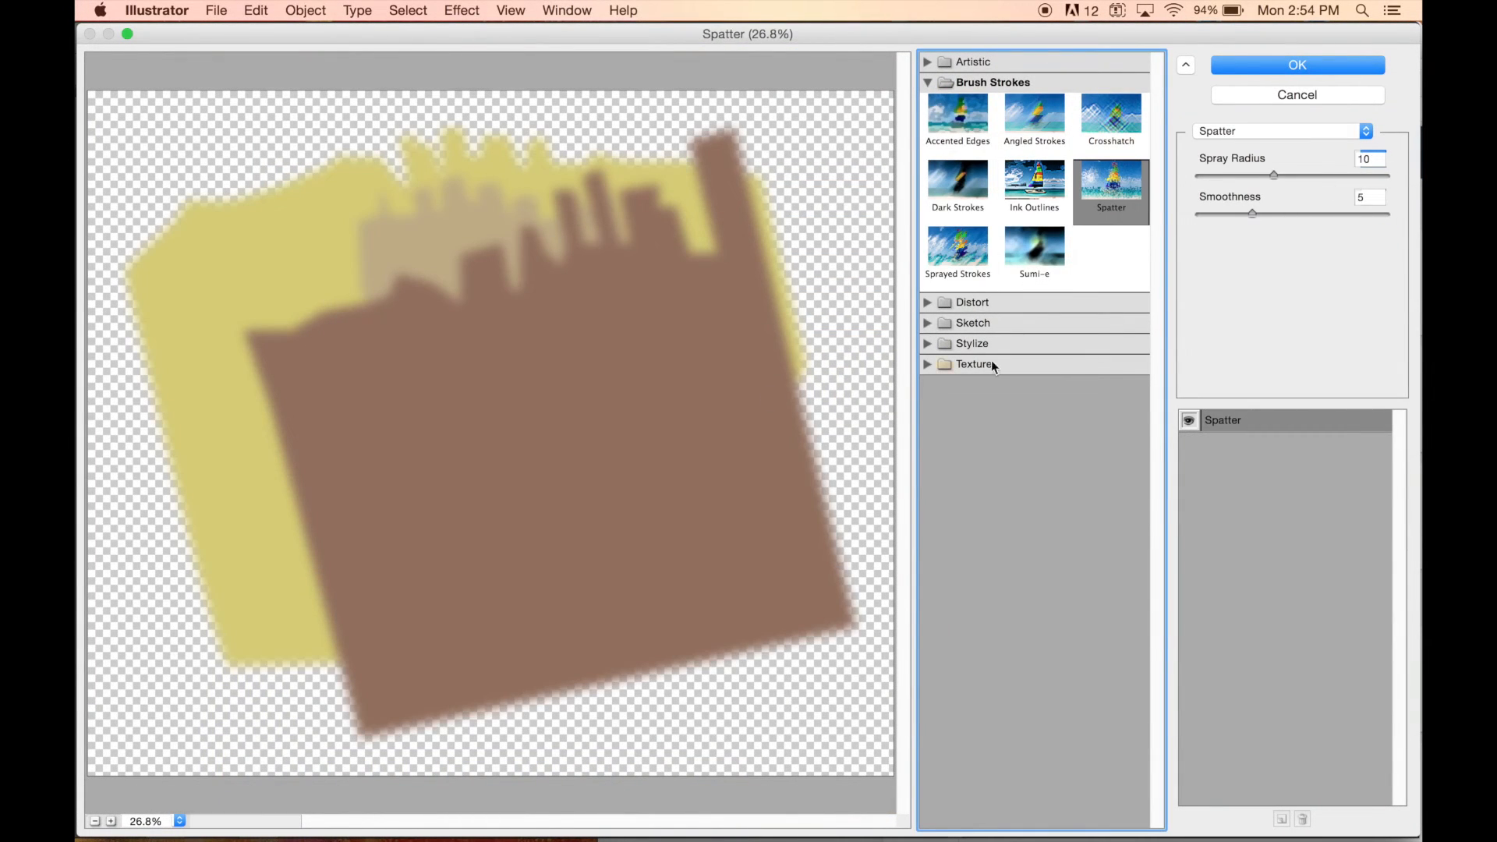
{"action": "left_click", "coordinate": [1278, 96]}
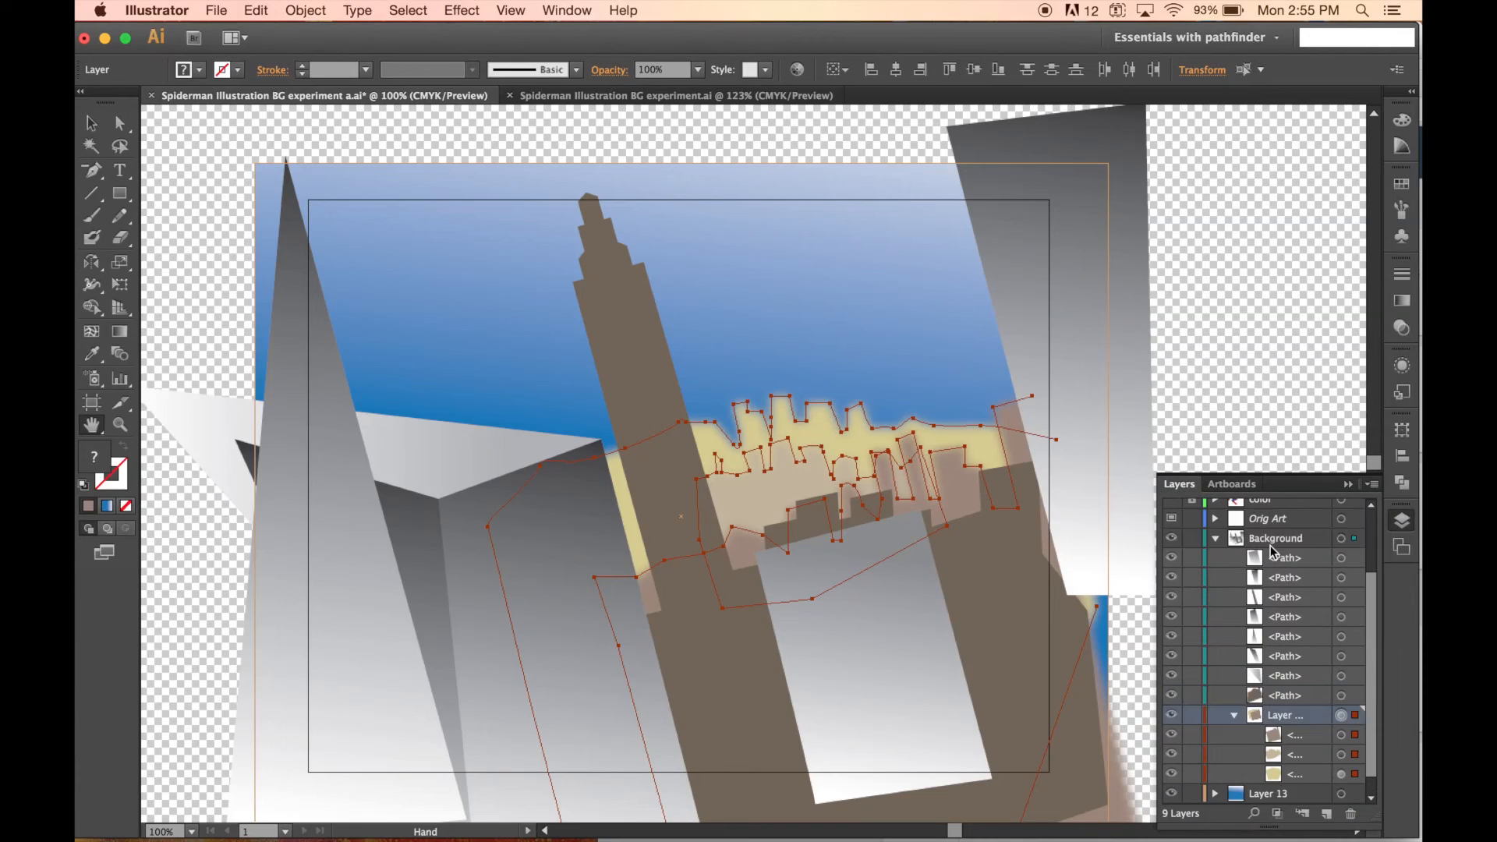
- Show the Spiderman layers from Layer 7 down to color over the blurred city and fit the artboard in the window
{"action": "scroll", "coordinate": [1294, 670], "scroll_direction": "up", "scroll_amount": 3}
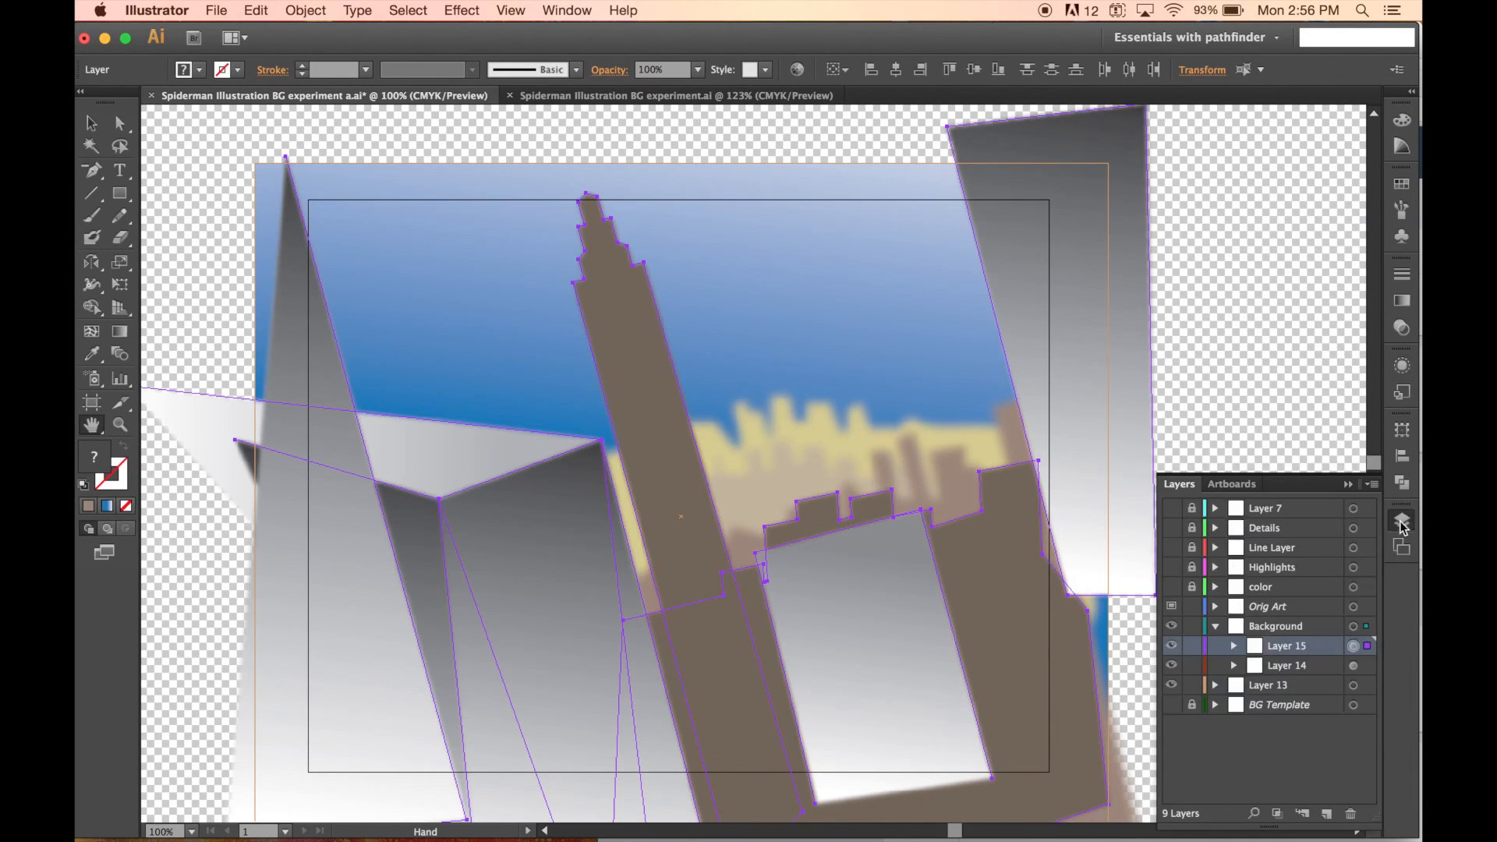
{"action": "left_click", "coordinate": [1172, 511]}
{"action": "left_click", "coordinate": [1348, 484]}
{"action": "left_click", "coordinate": [511, 11]}
{"action": "left_click", "coordinate": [565, 174]}
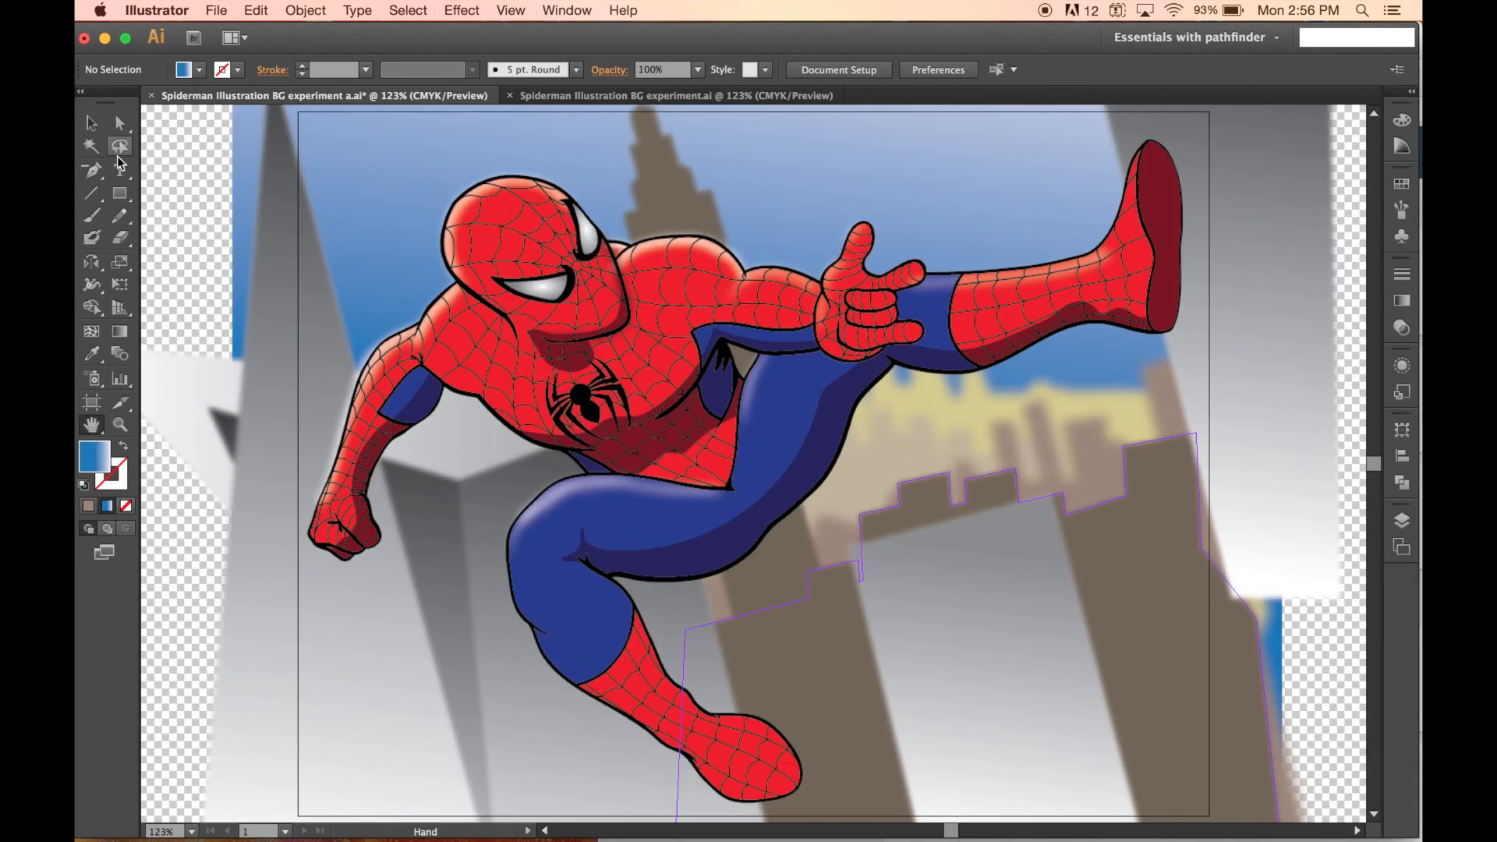